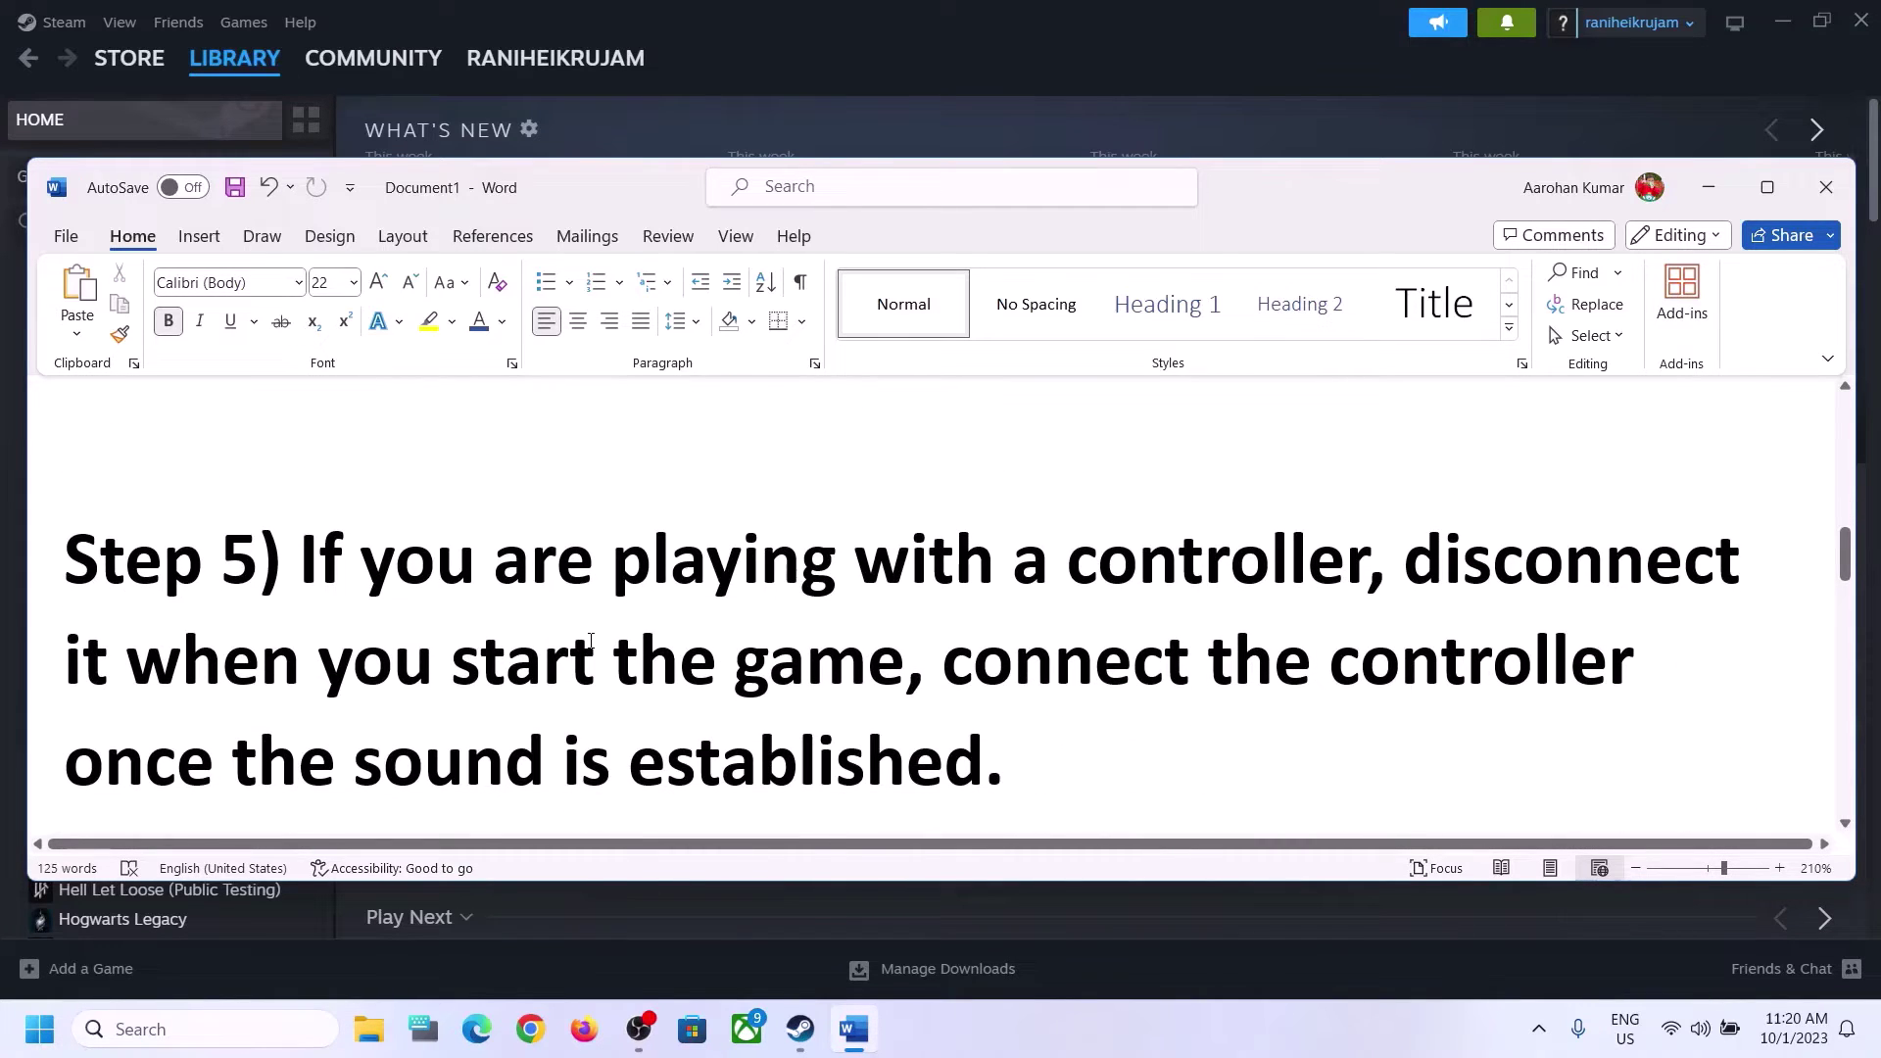
{"action": "left_click_drag", "start_coordinate": [302, 561], "coordinate": [865, 683]}
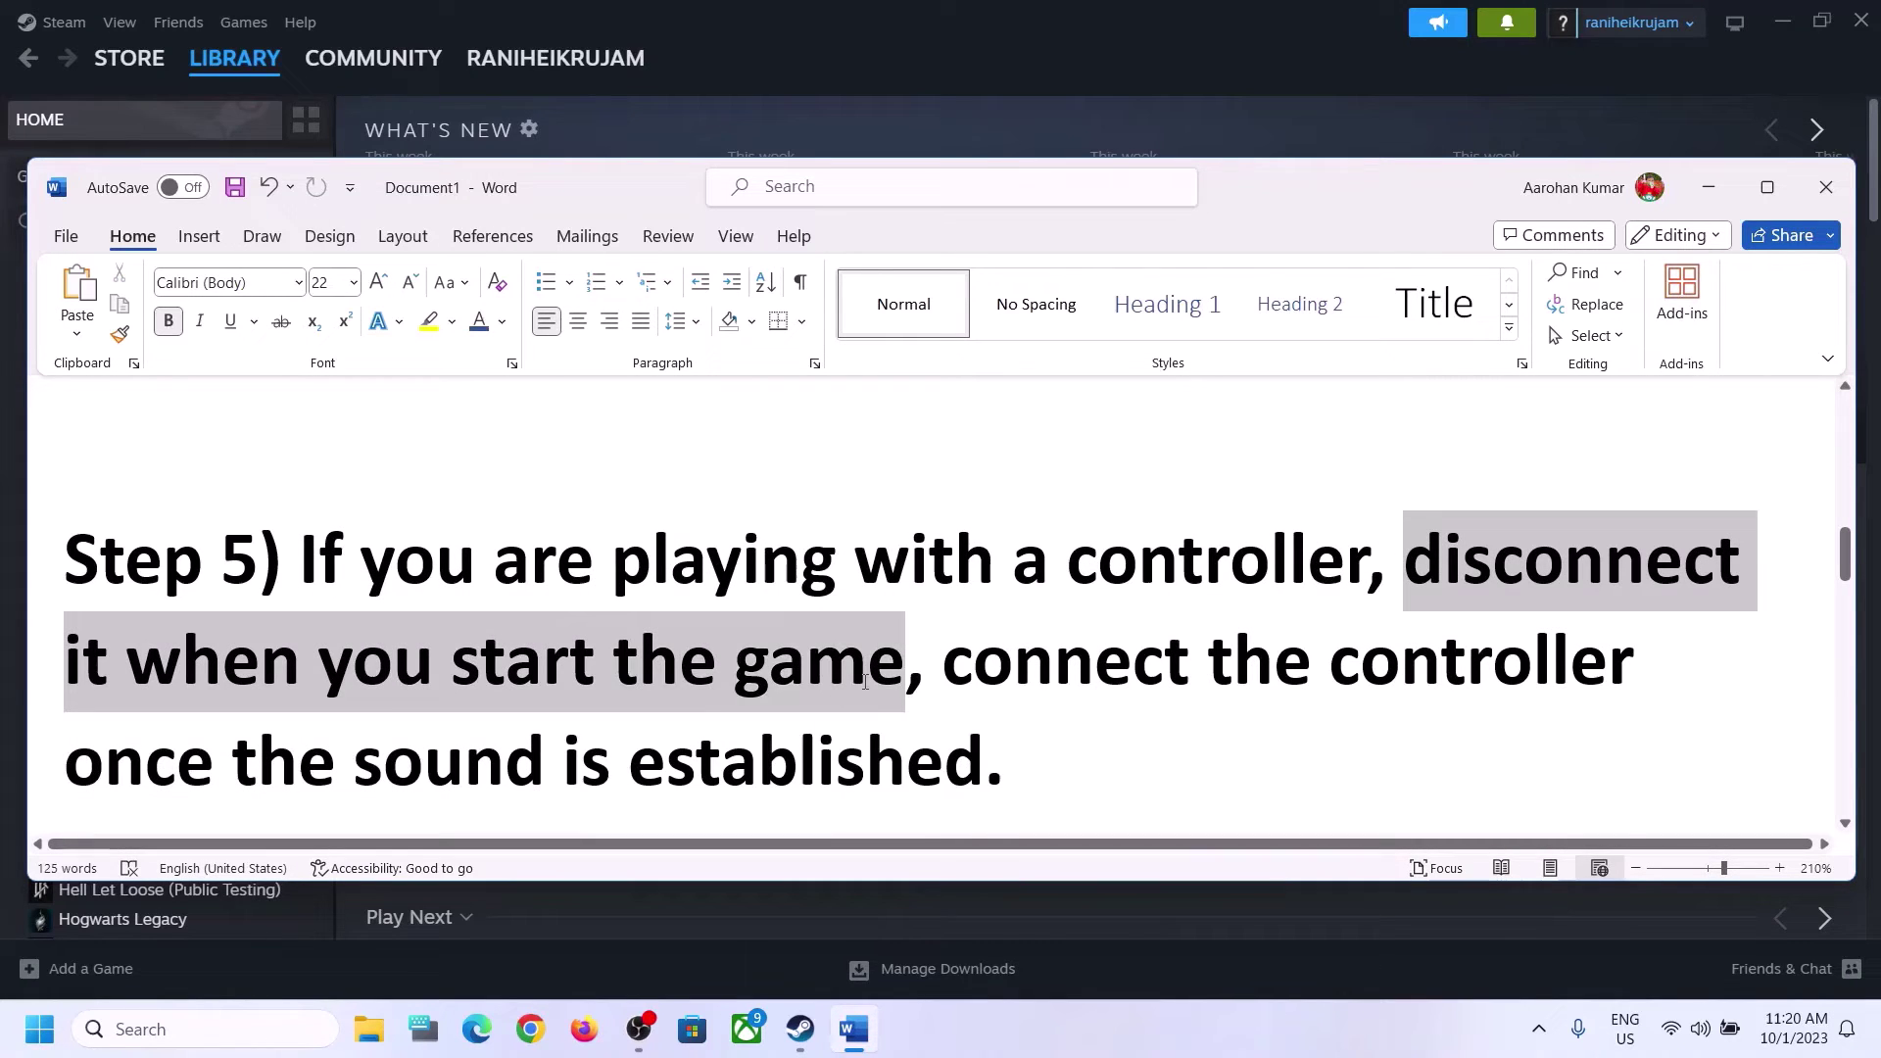
{"action": "left_click", "coordinate": [1491, 561]}
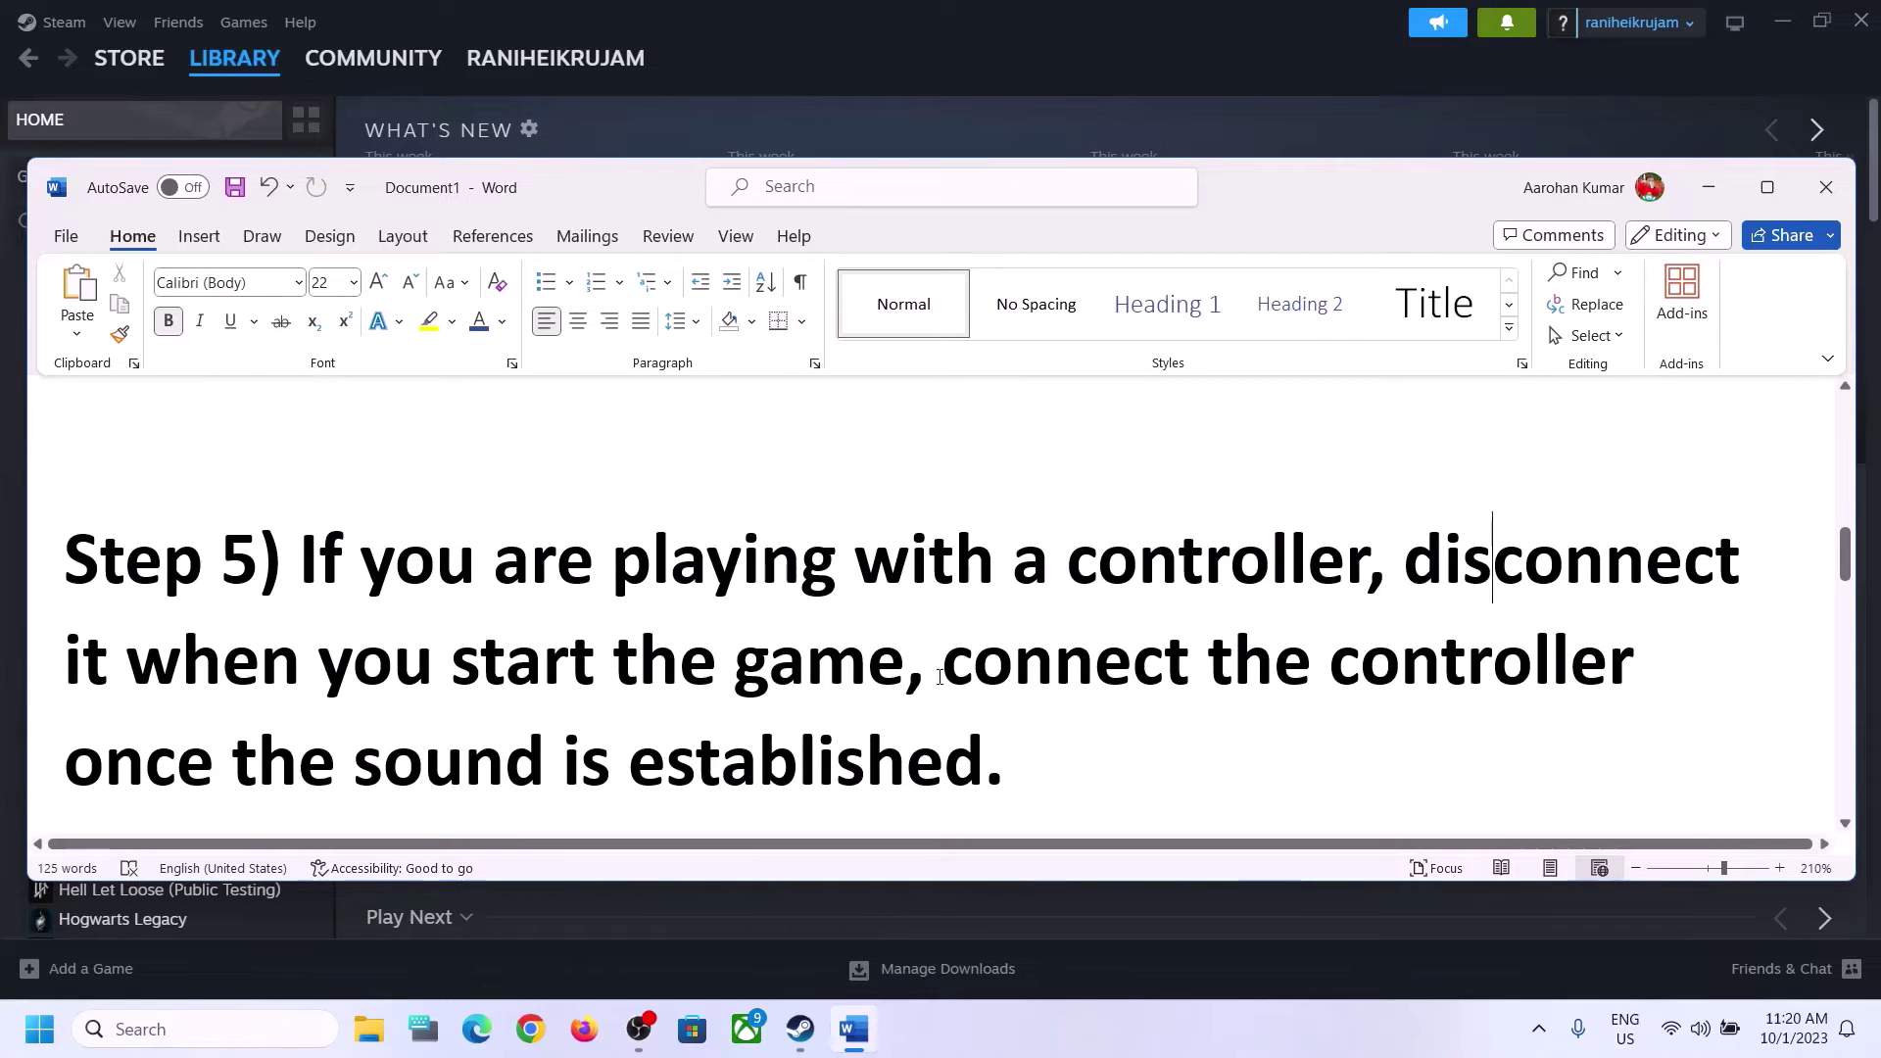
{"action": "left_click_drag", "start_coordinate": [985, 676], "coordinate": [1512, 659]}
{"action": "left_click_drag", "start_coordinate": [67, 761], "coordinate": [983, 761]}
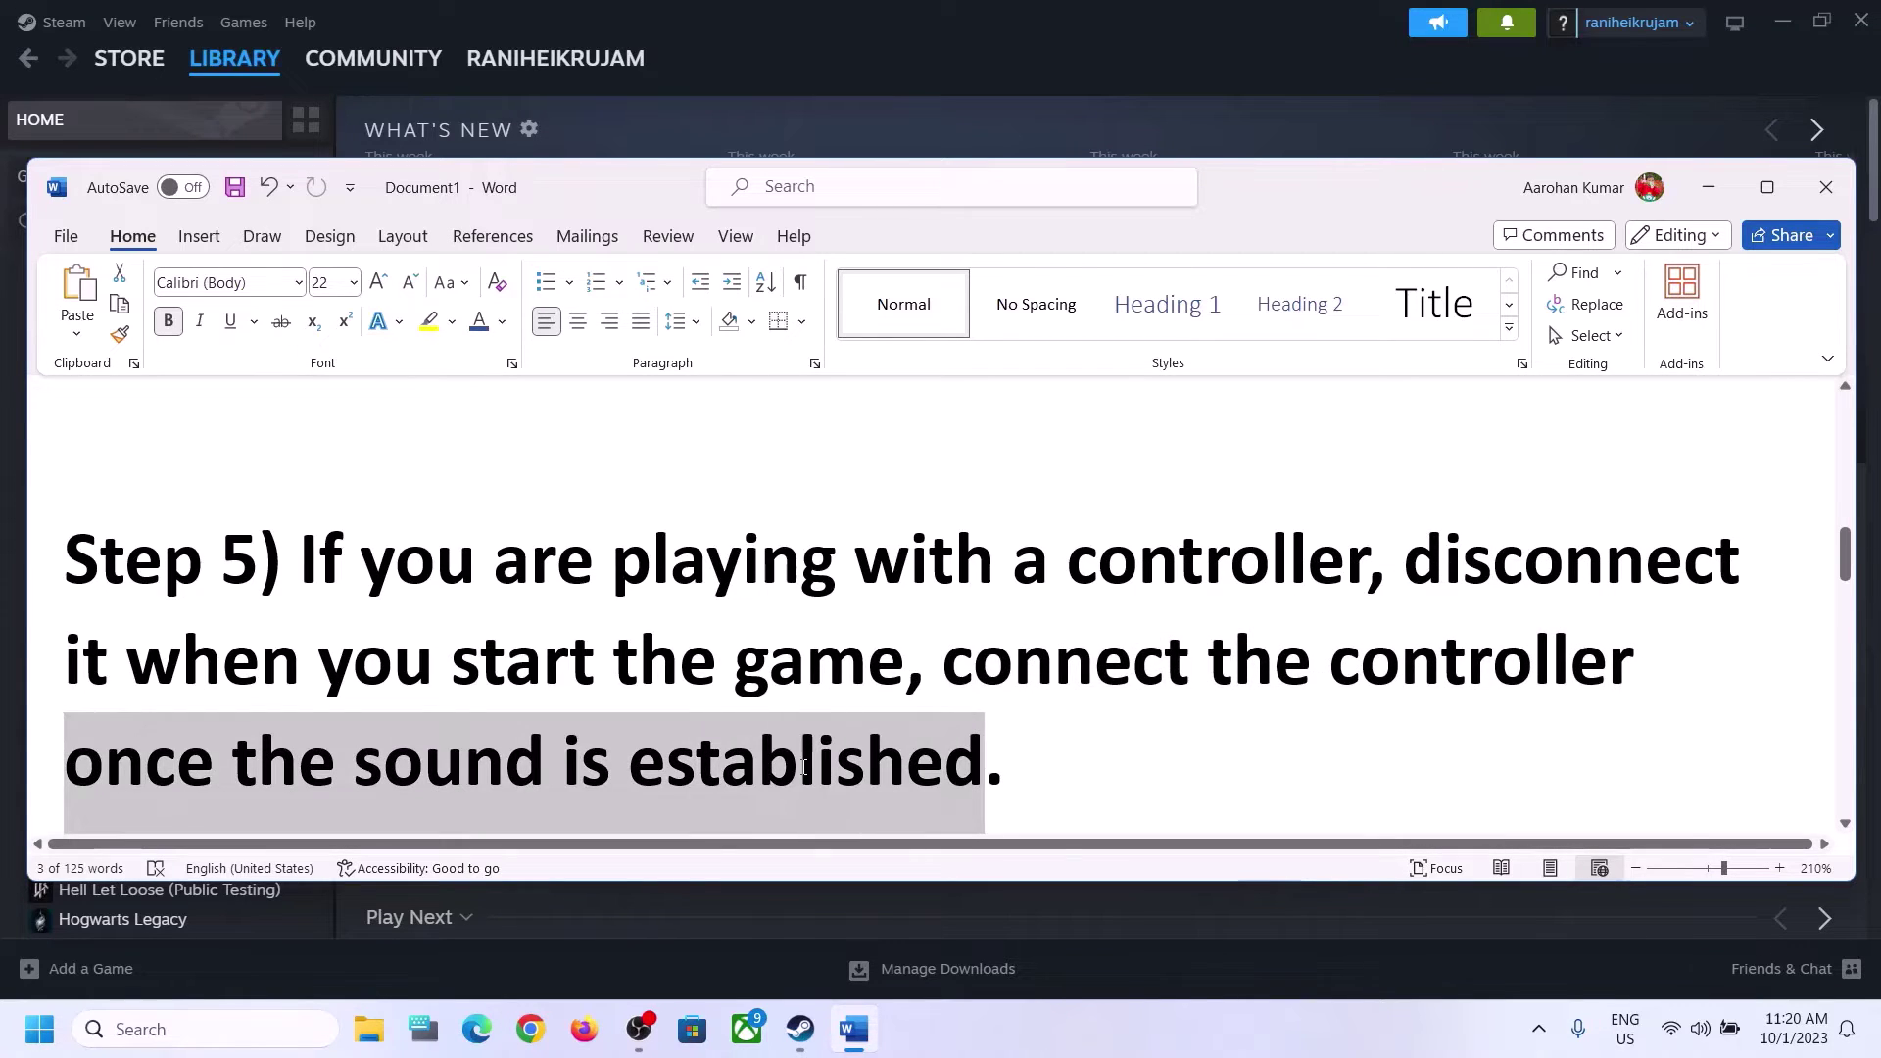
{"action": "left_click", "coordinate": [575, 600]}
{"action": "scroll", "coordinate": [612, 608], "scroll_direction": "down", "scroll_amount": 3}
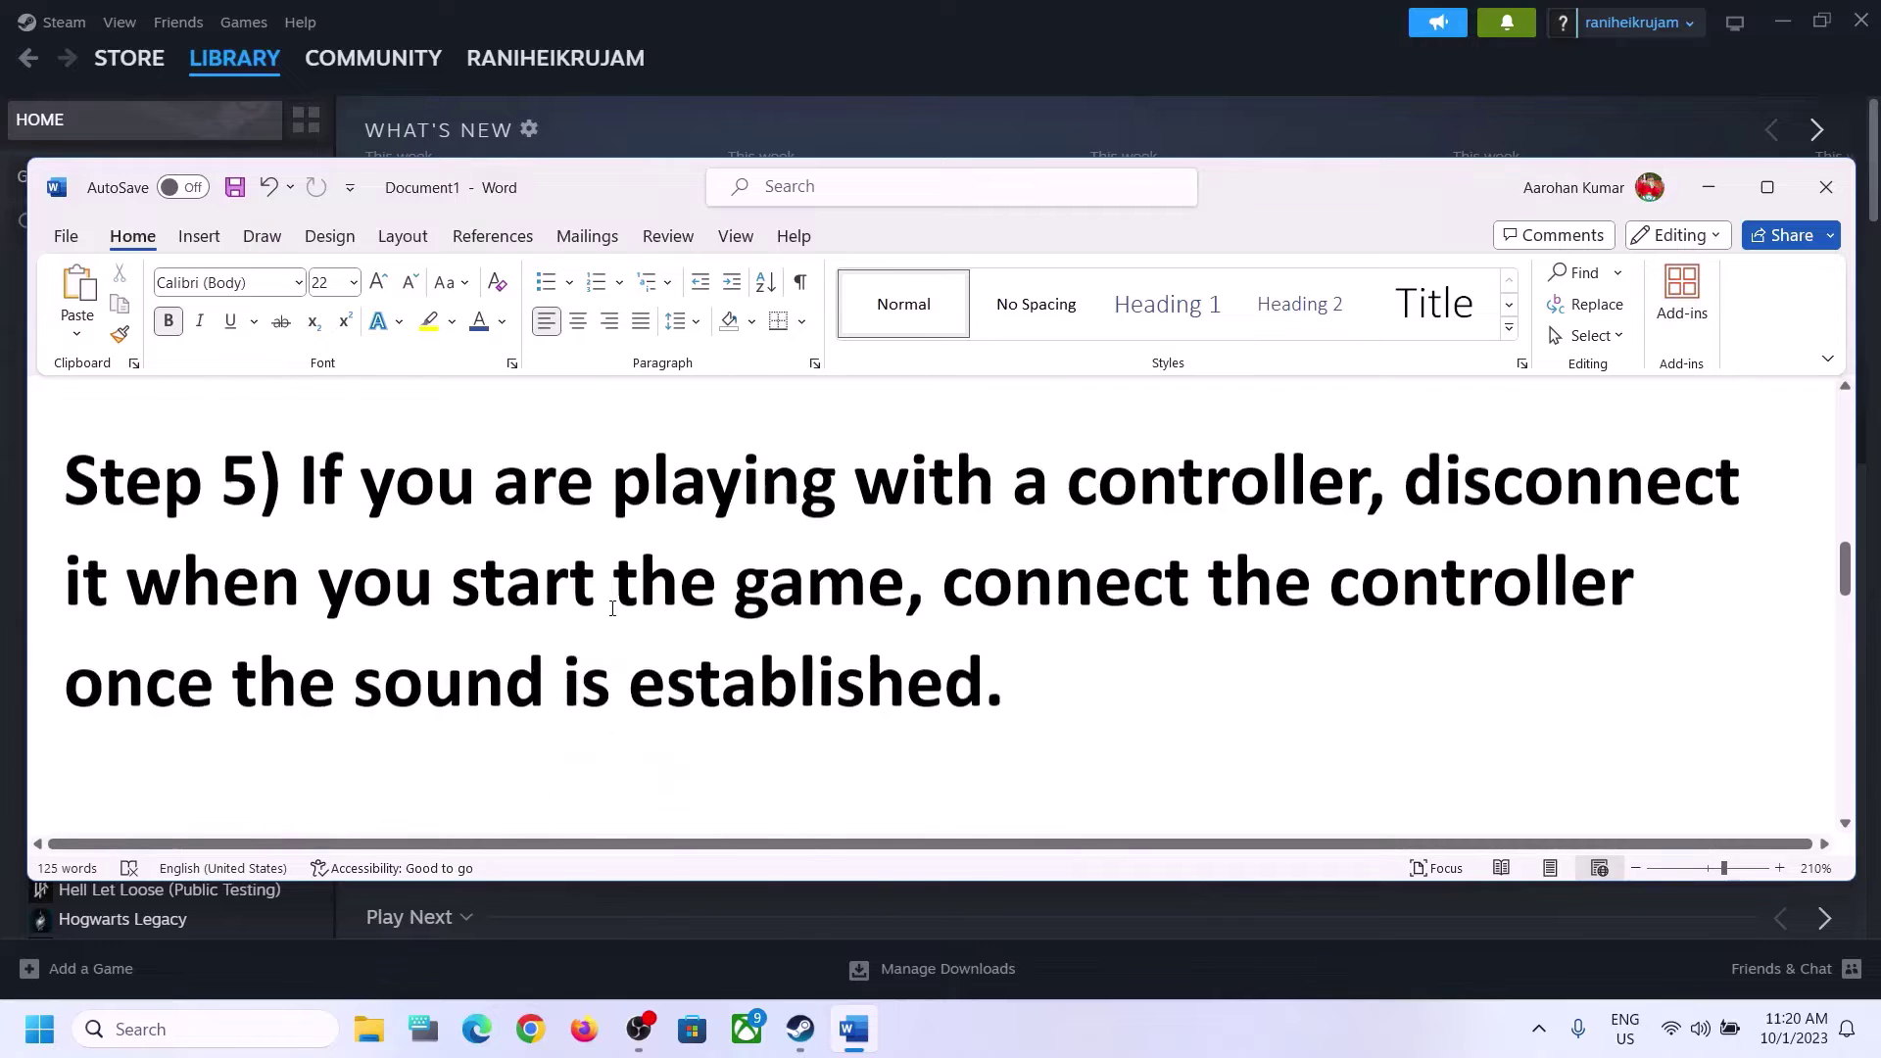
- Scroll to the spatial sound note in Step 6, then briefly open and close Windows sound settings
{"action": "scroll", "coordinate": [612, 609], "scroll_direction": "down", "scroll_amount": 2}
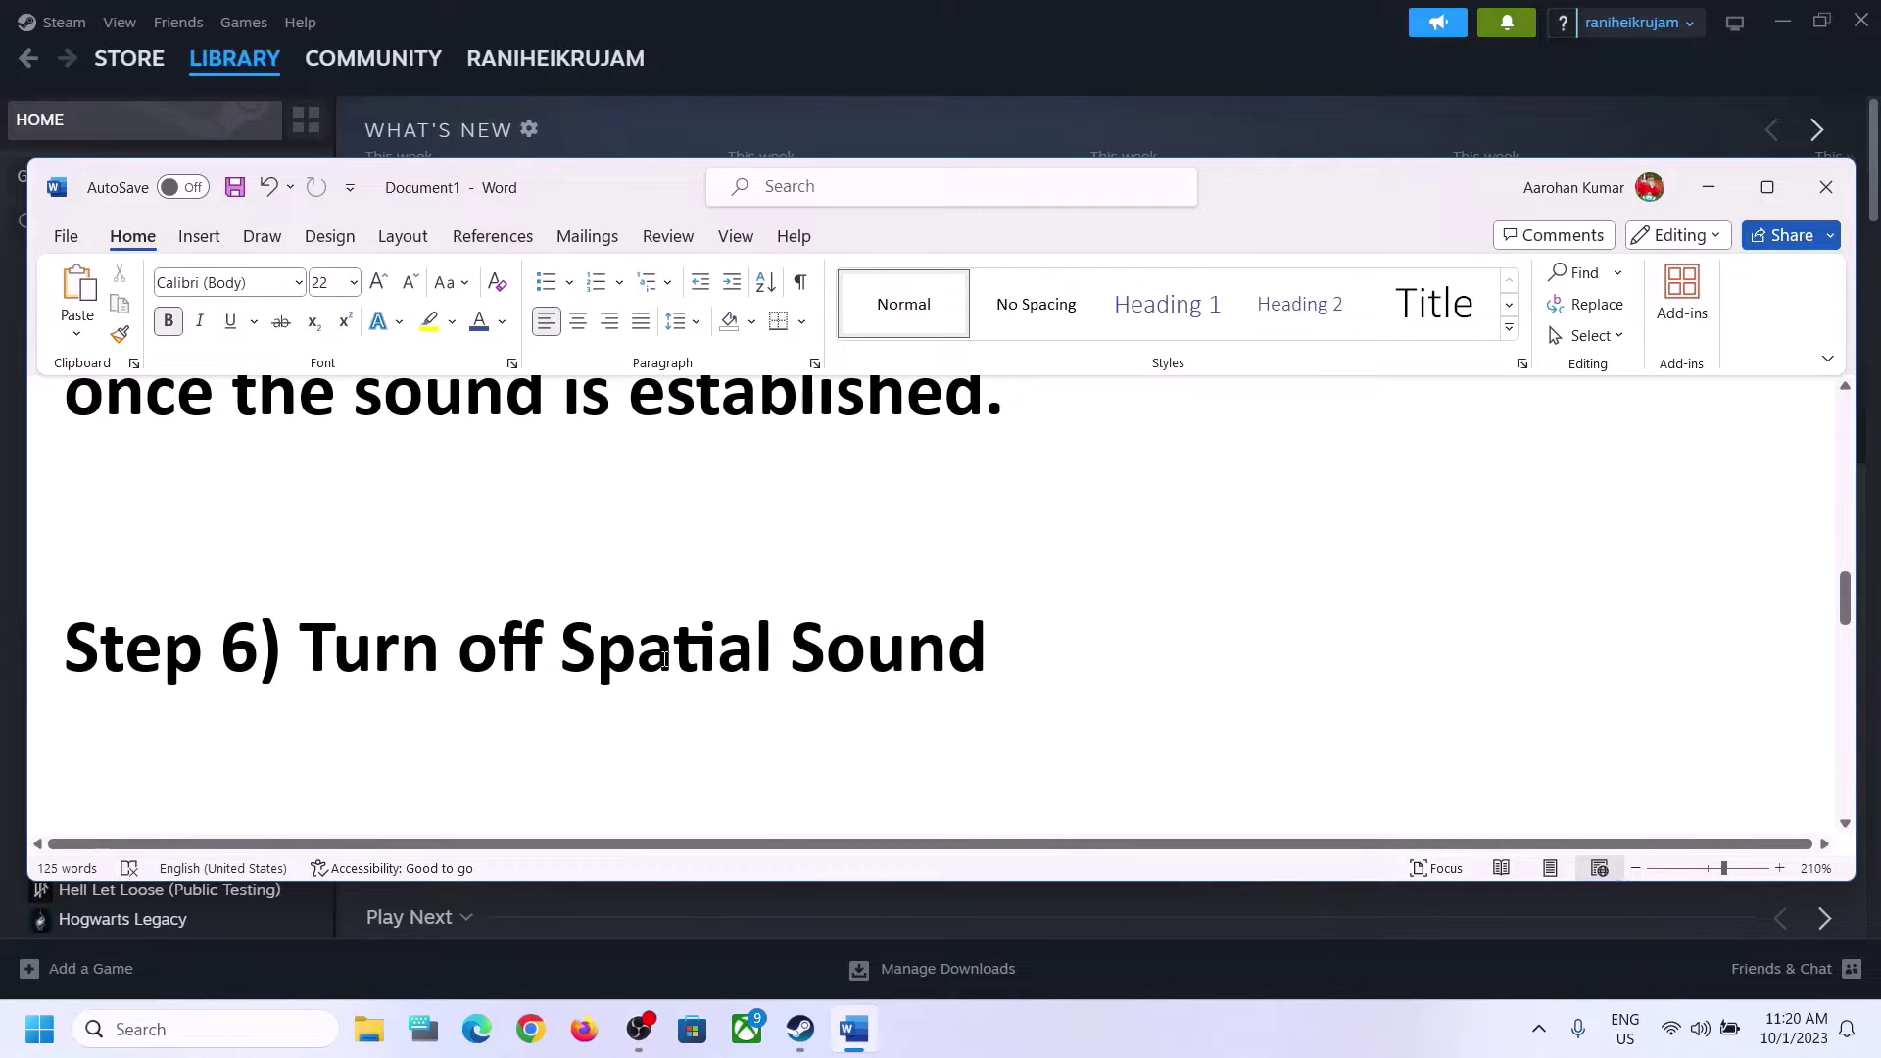
{"action": "left_click_drag", "start_coordinate": [476, 659], "coordinate": [1024, 661]}
{"action": "left_click", "coordinate": [1707, 1044]}
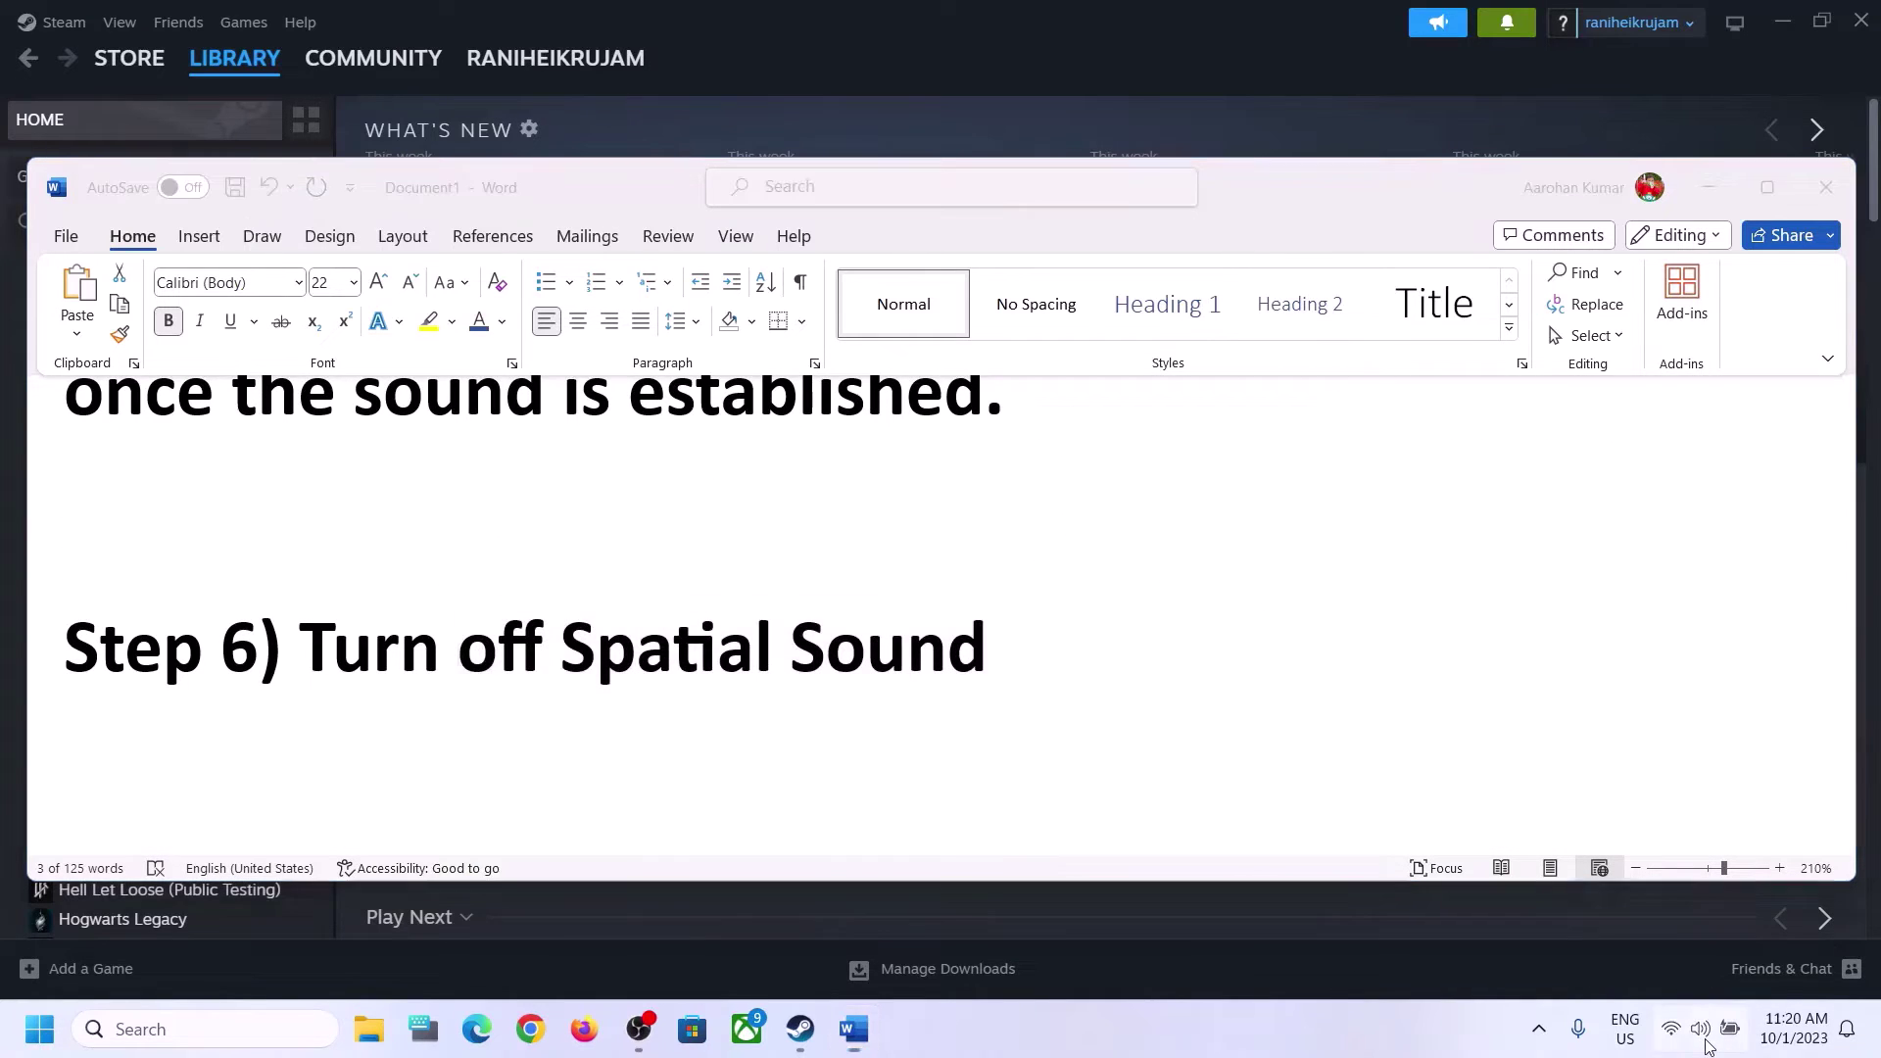
{"action": "right_click", "coordinate": [1706, 1044]}
{"action": "left_click", "coordinate": [1696, 955]}
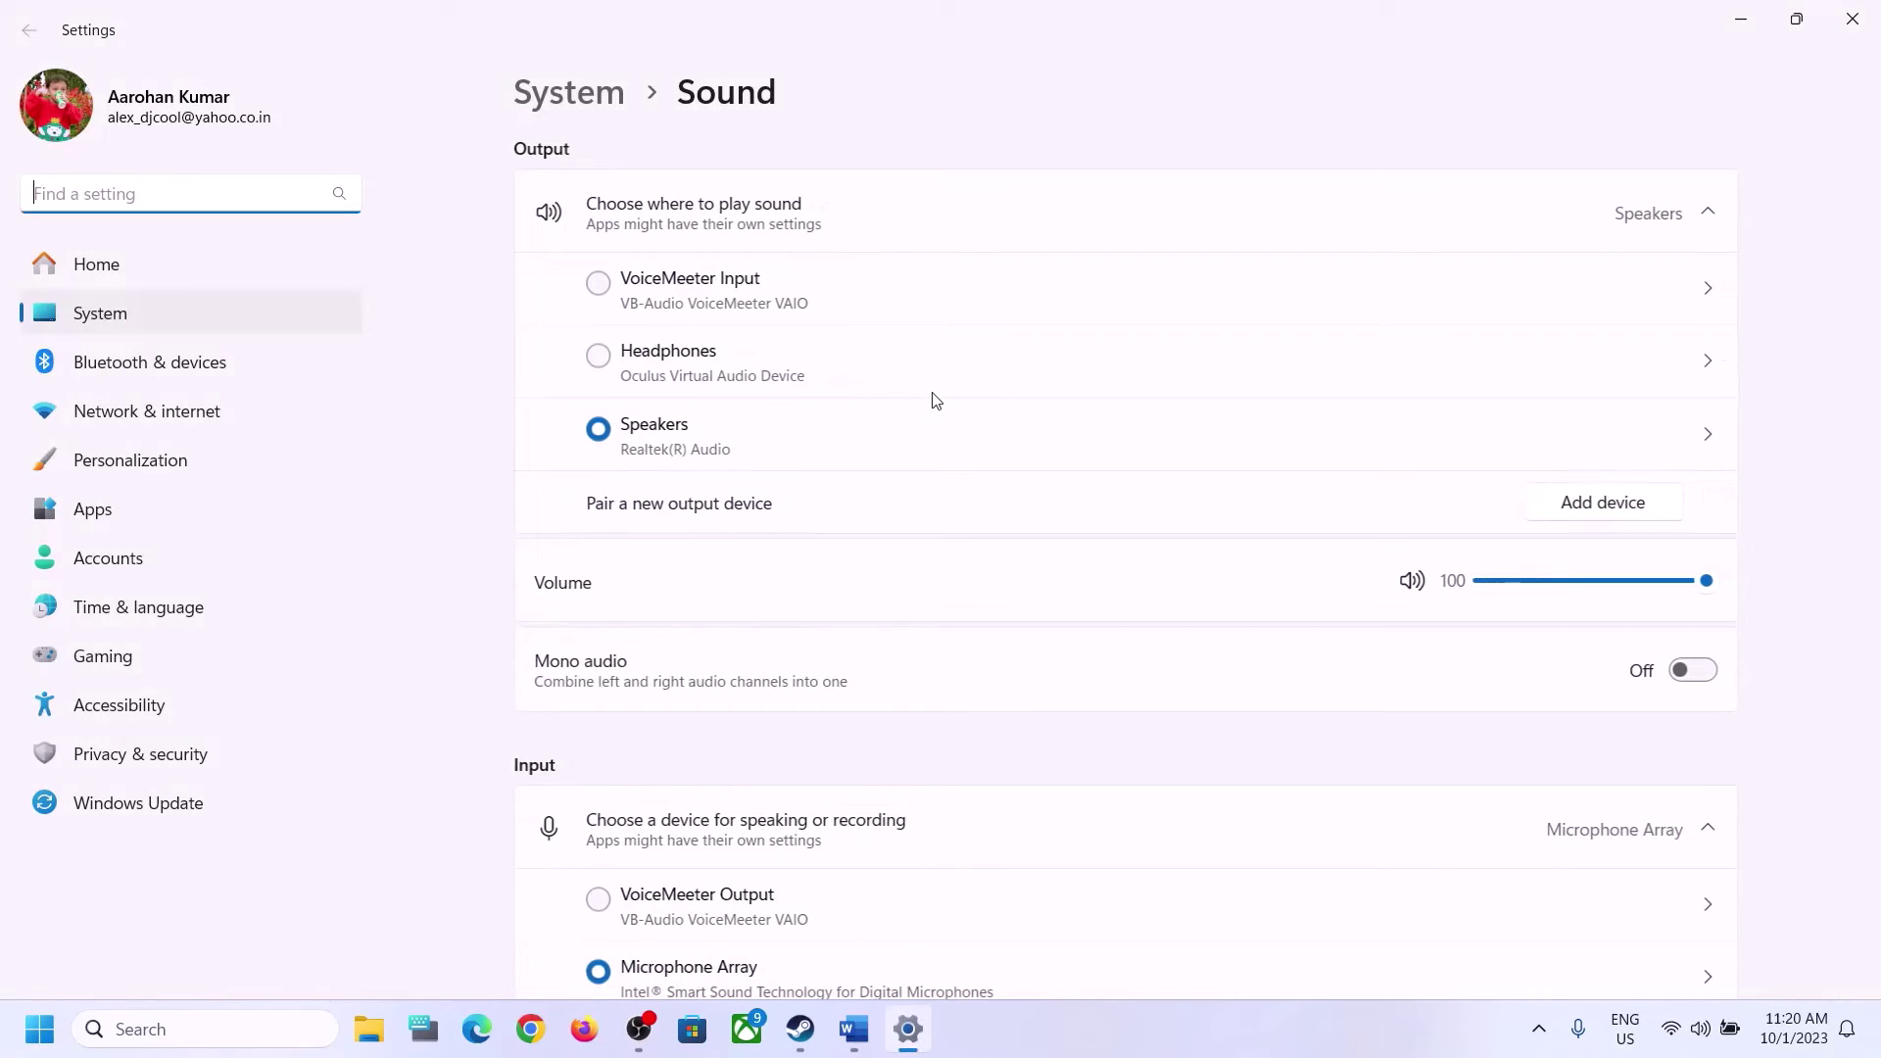
{"action": "left_click", "coordinate": [1852, 19]}
- Launch Control Panel, go to Hardware and Sound, and bring up the Sound dialog
{"action": "left_click", "coordinate": [200, 1031]}
{"action": "type", "text": "control"}
{"action": "key", "text": "Return"}
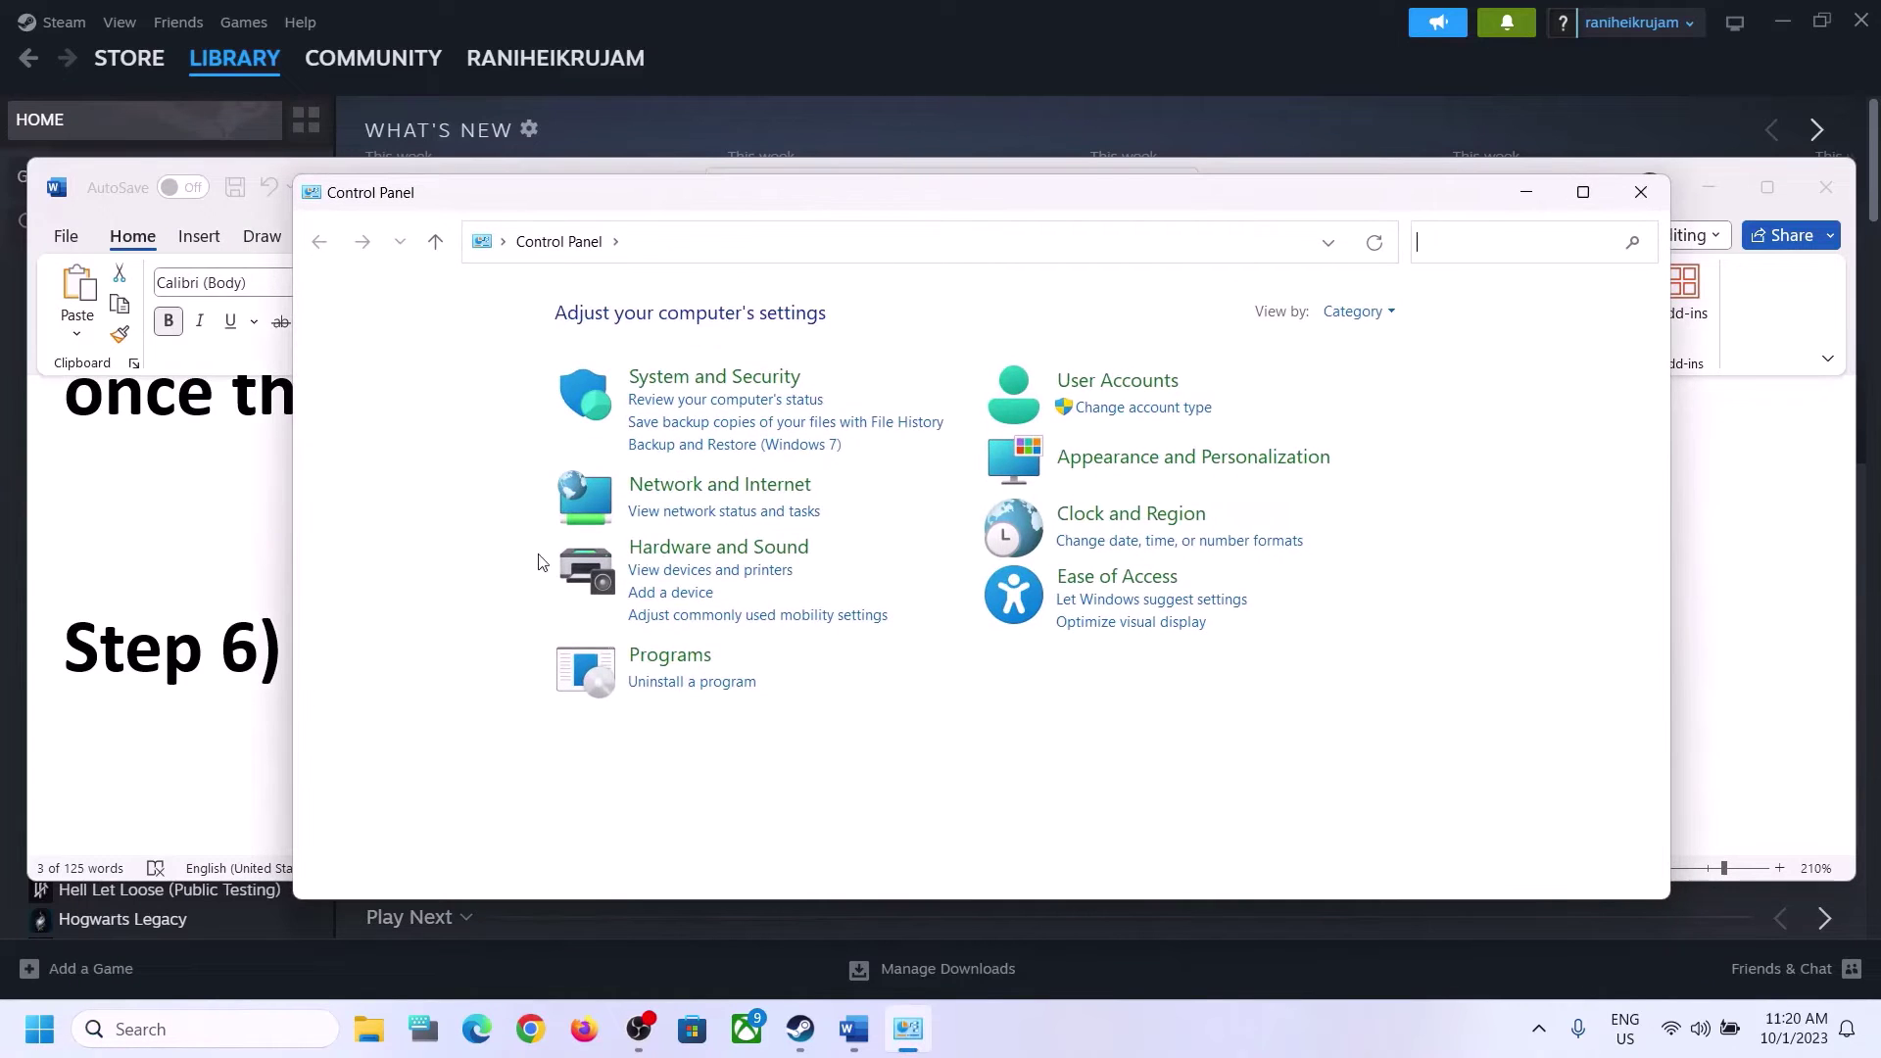
{"action": "left_click", "coordinate": [721, 549]}
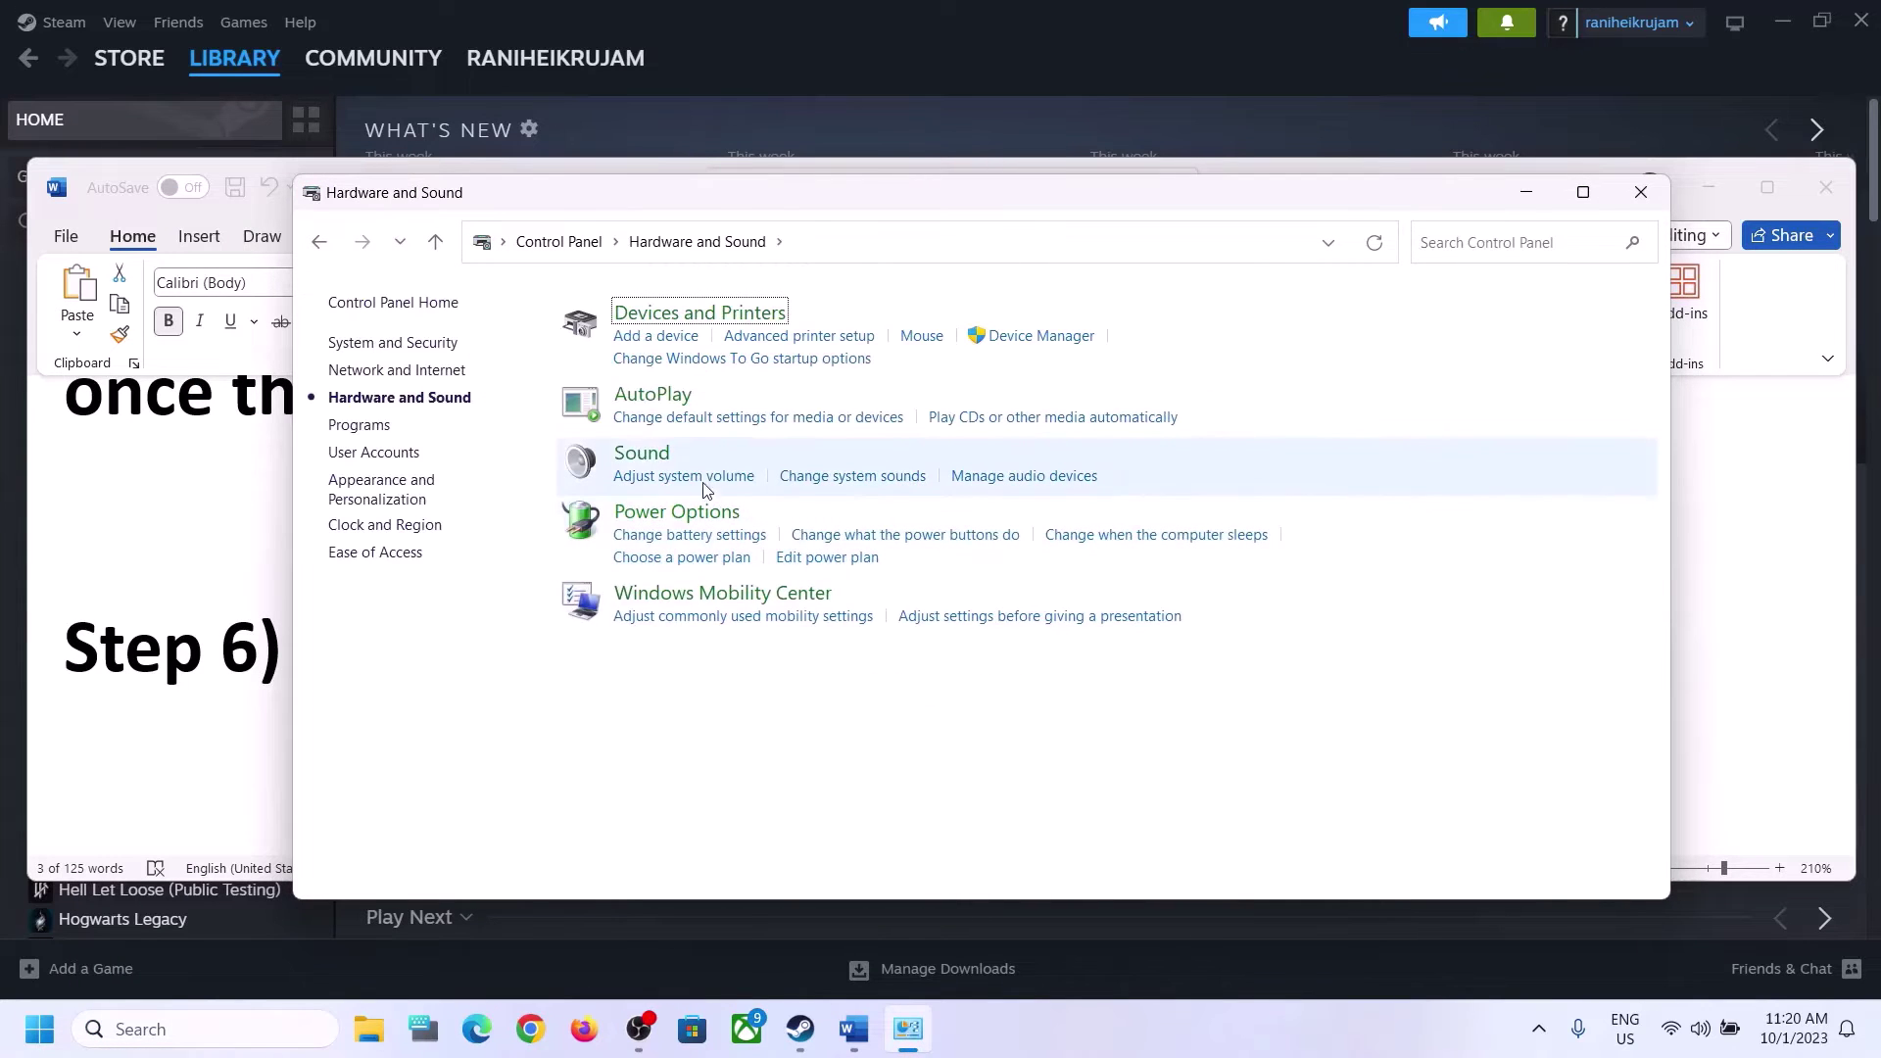
{"action": "left_click", "coordinate": [654, 475]}
{"action": "left_click", "coordinate": [514, 17]}
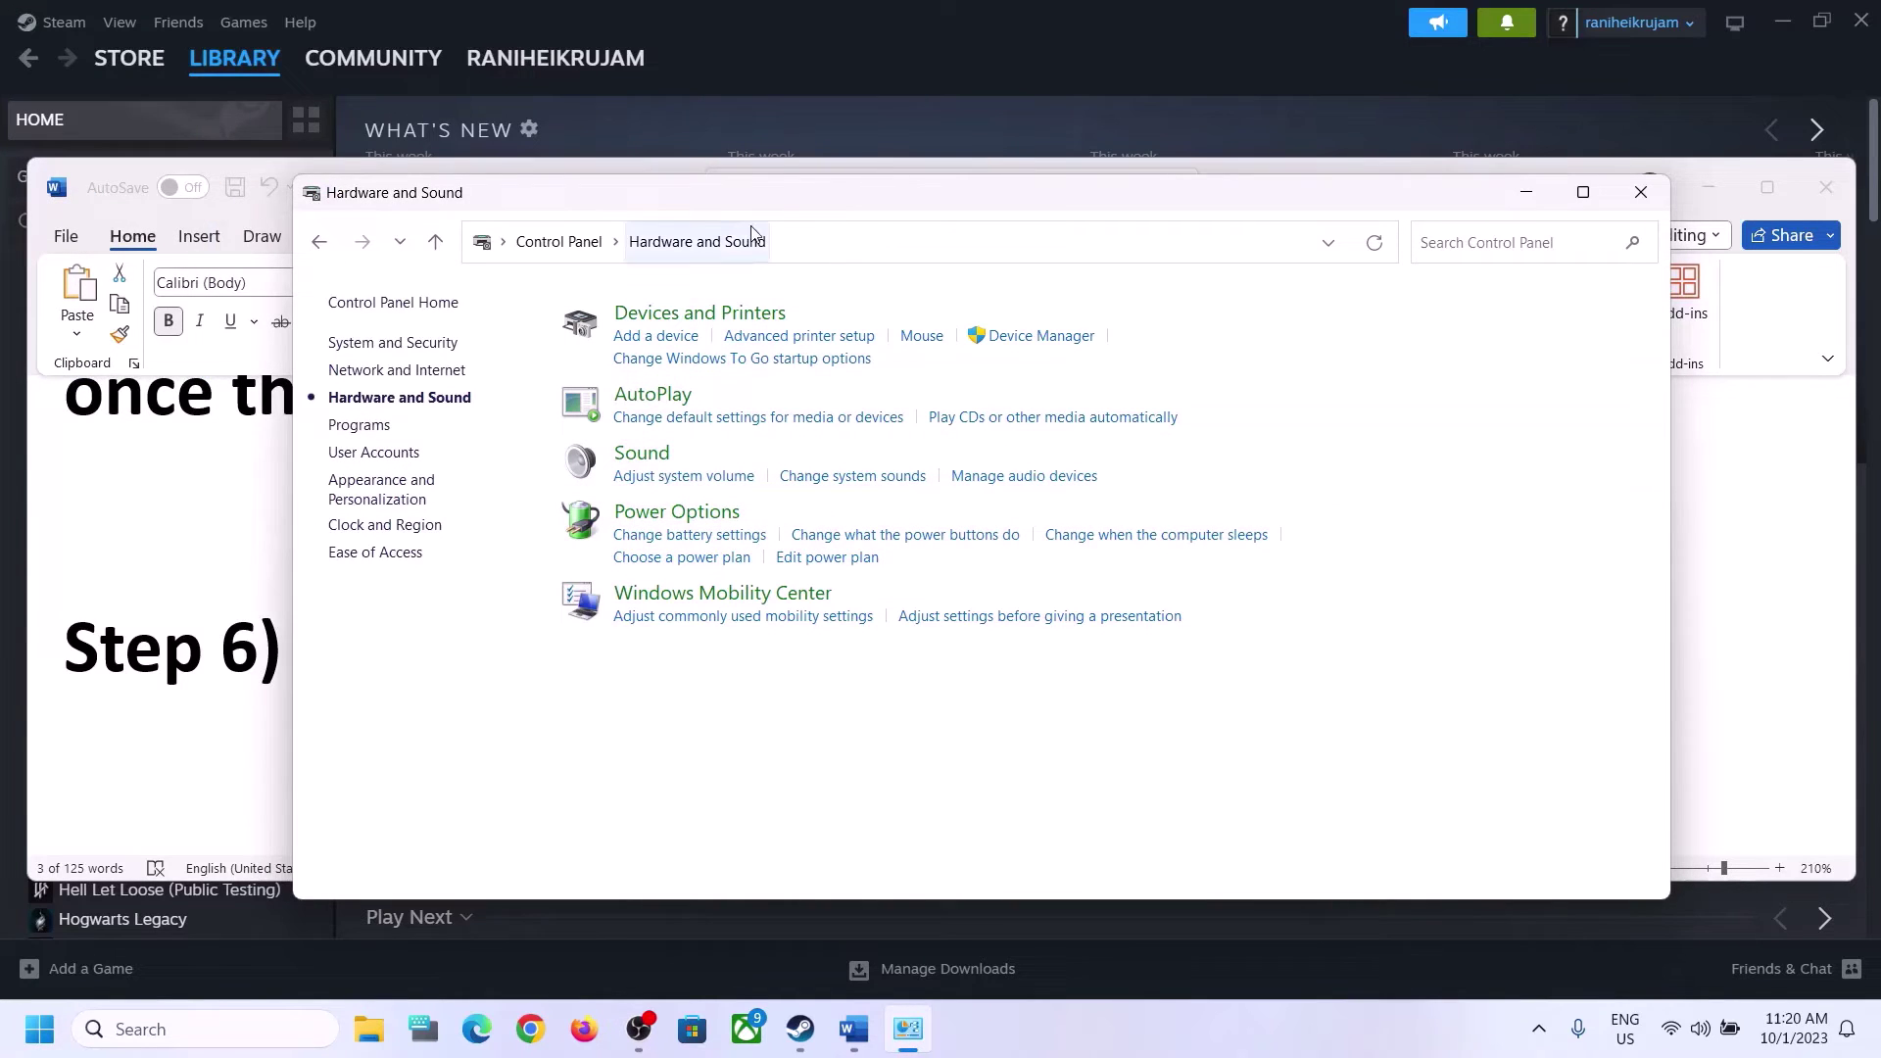
{"action": "left_click_drag", "start_coordinate": [332, 78], "coordinate": [927, 152]}
- Keep the Speakers' spatial sound format at Off, apply it, and close the Sound dialog
{"action": "left_click", "coordinate": [814, 413]}
{"action": "right_click", "coordinate": [814, 414]}
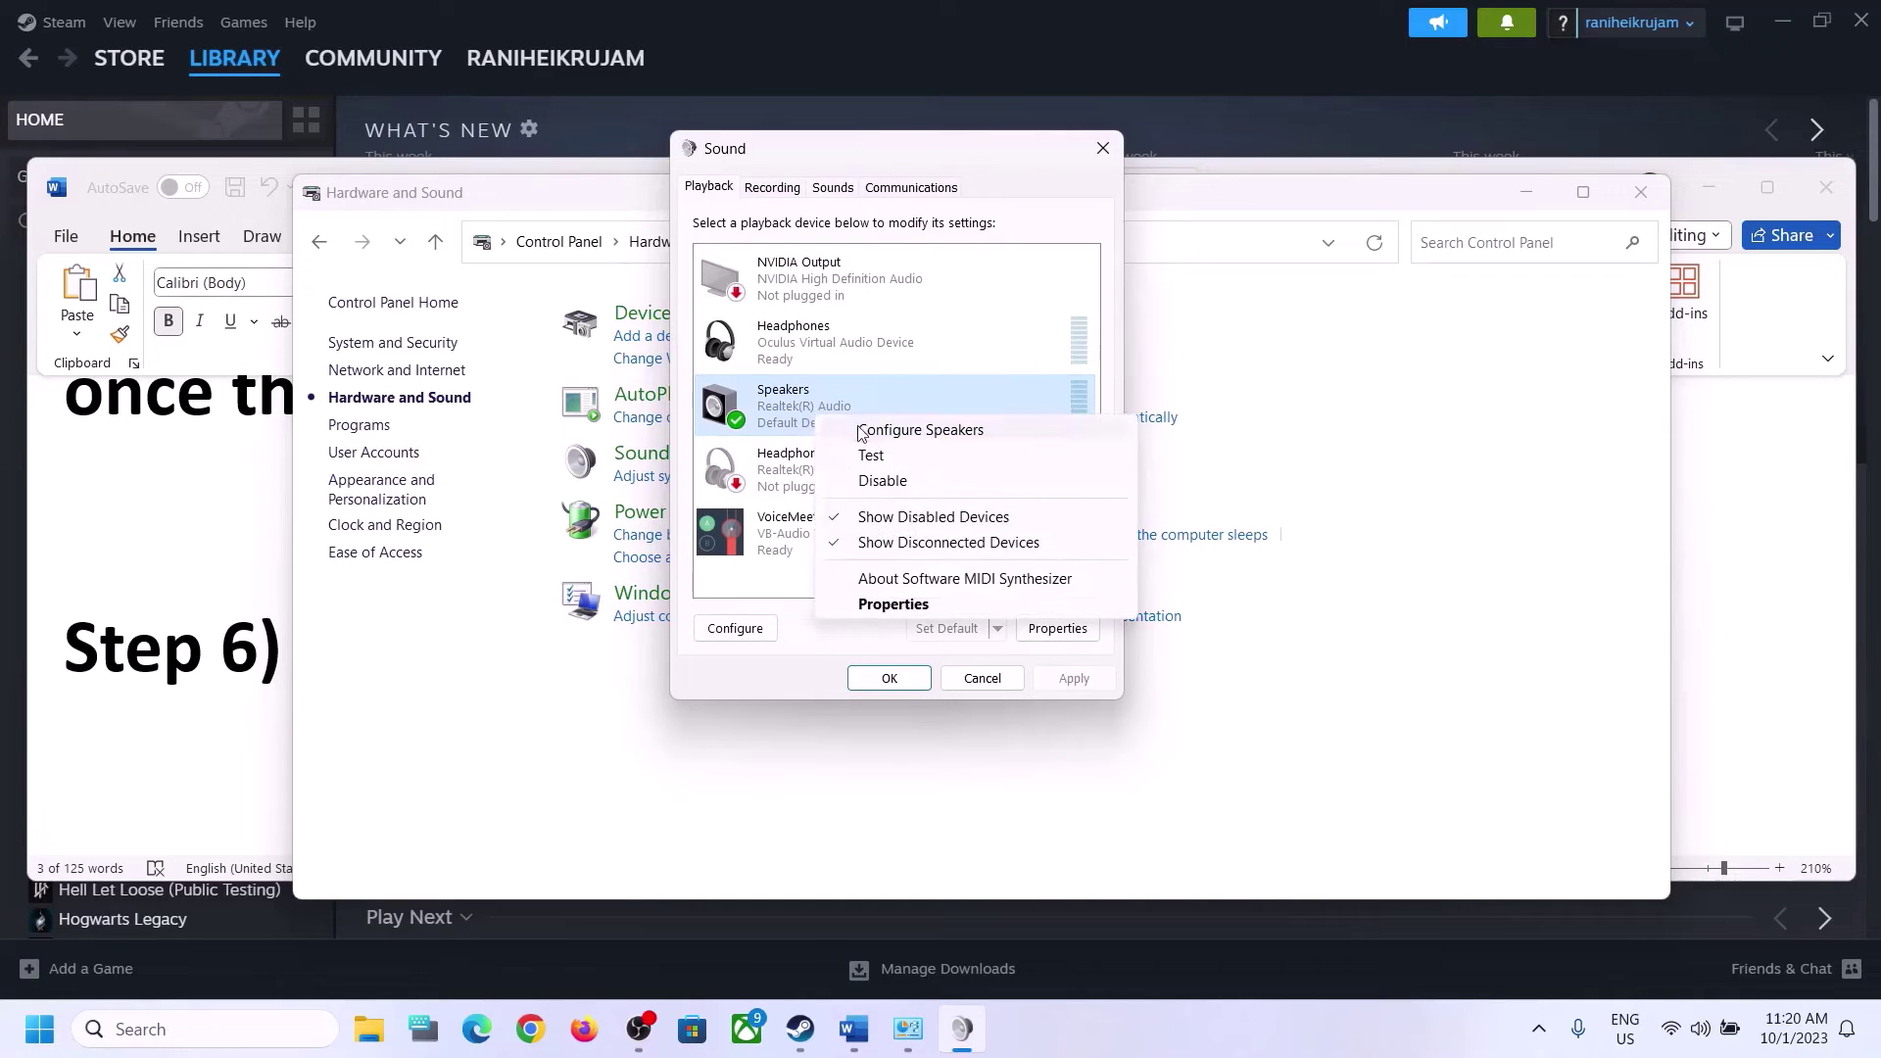
{"action": "left_click", "coordinate": [894, 603]}
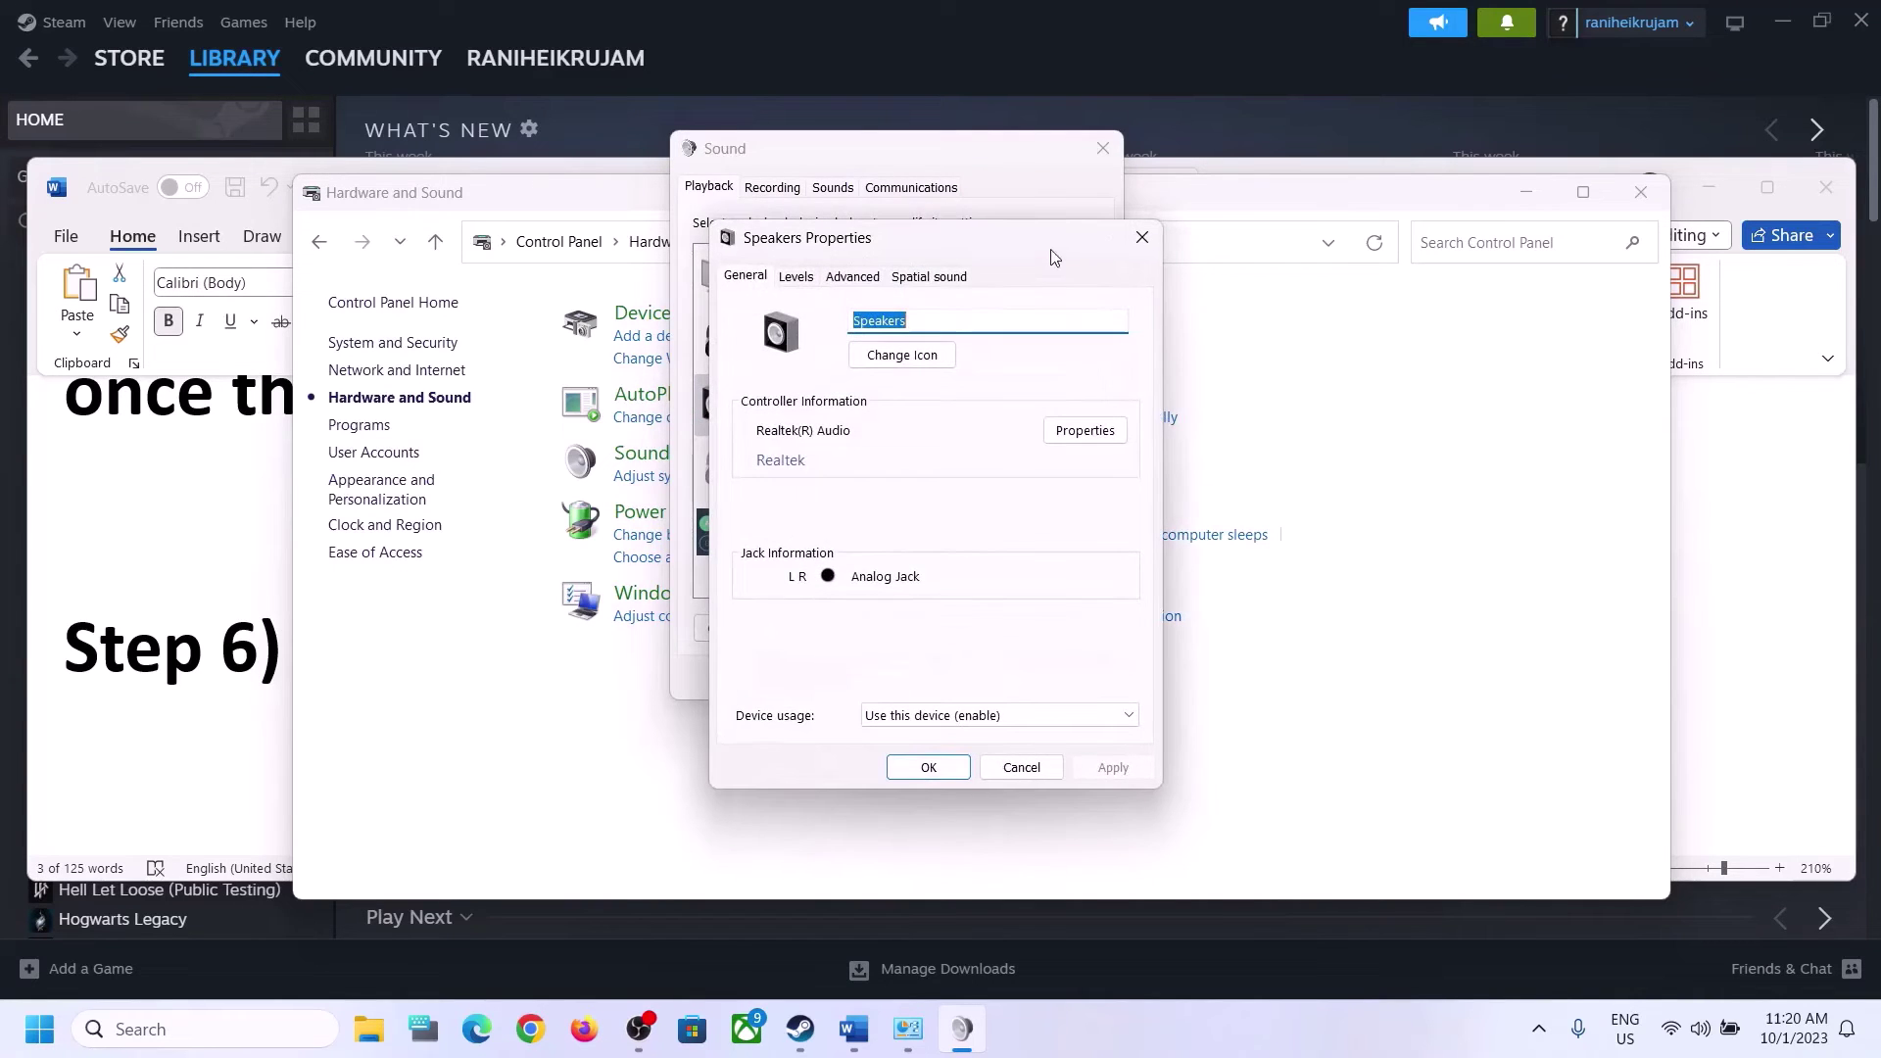
{"action": "left_click", "coordinate": [927, 277]}
{"action": "left_click", "coordinate": [862, 391]}
{"action": "left_click", "coordinate": [862, 408]}
{"action": "left_click", "coordinate": [1113, 767]}
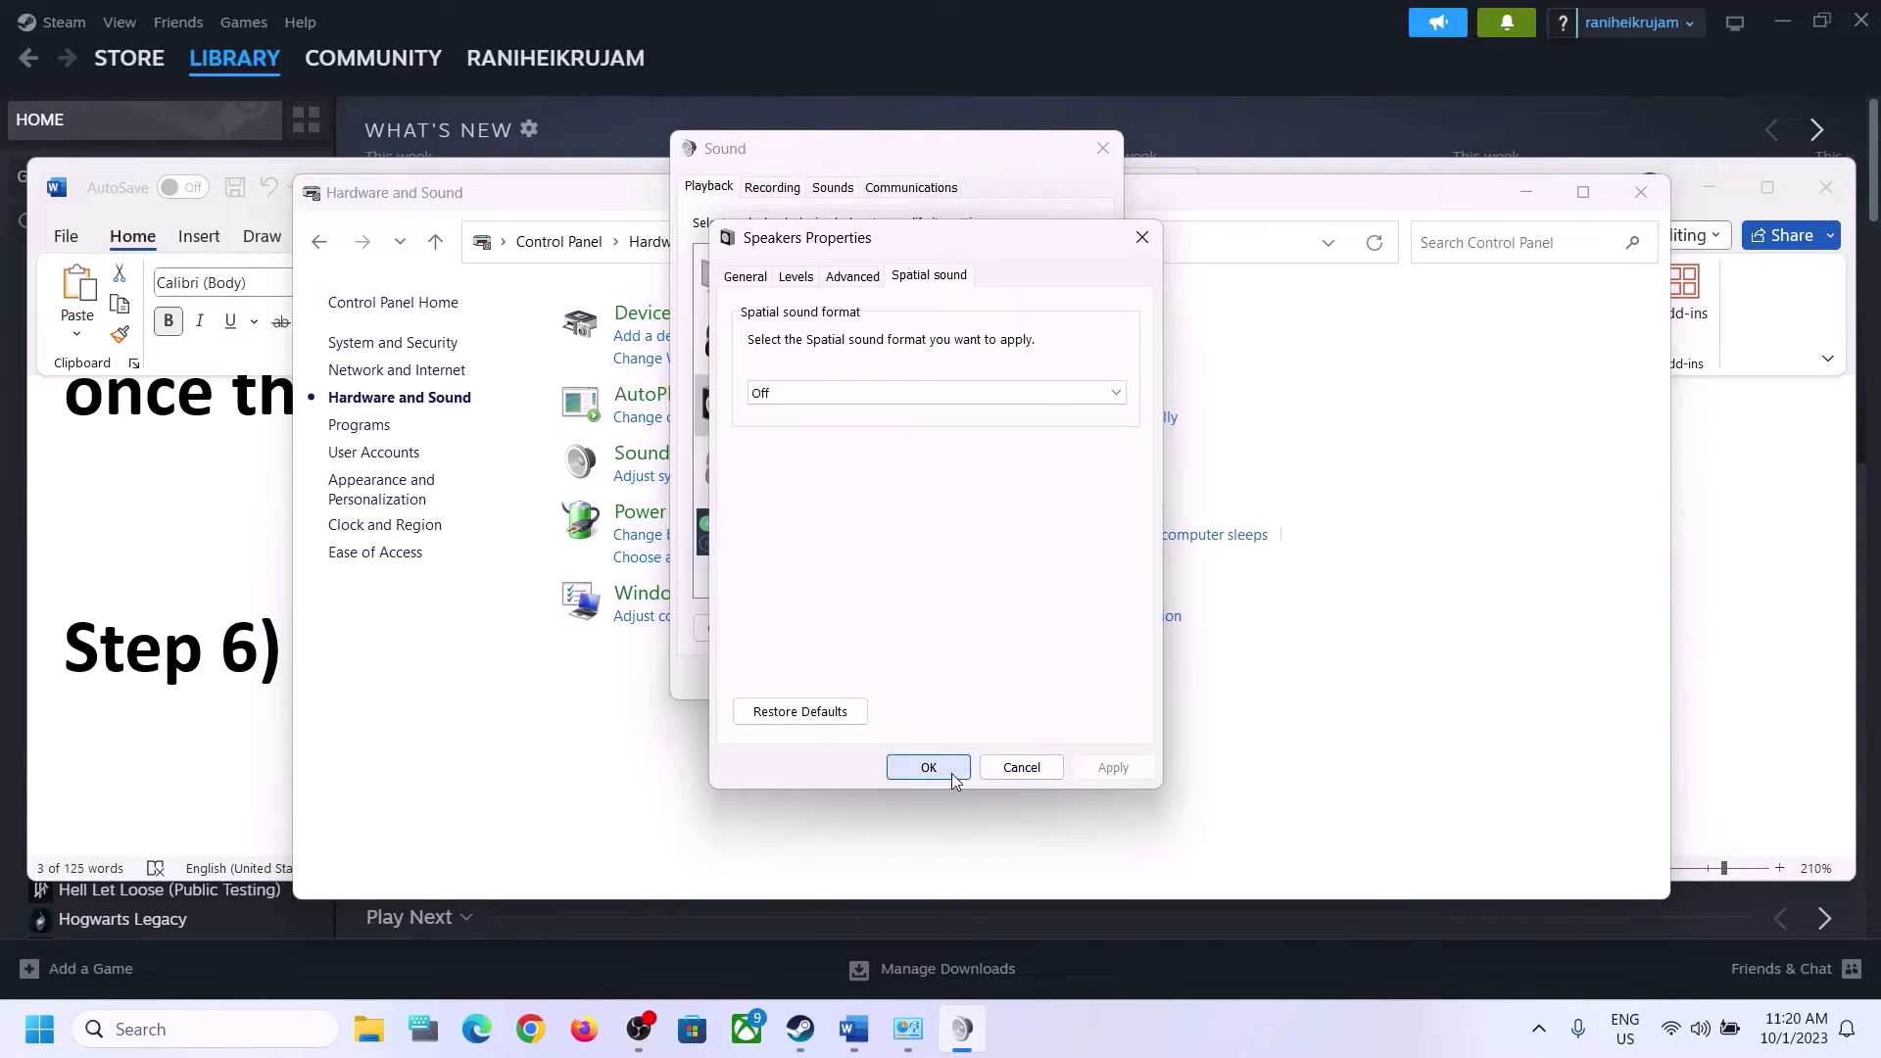
{"action": "left_click", "coordinate": [940, 771]}
{"action": "left_click", "coordinate": [1104, 148]}
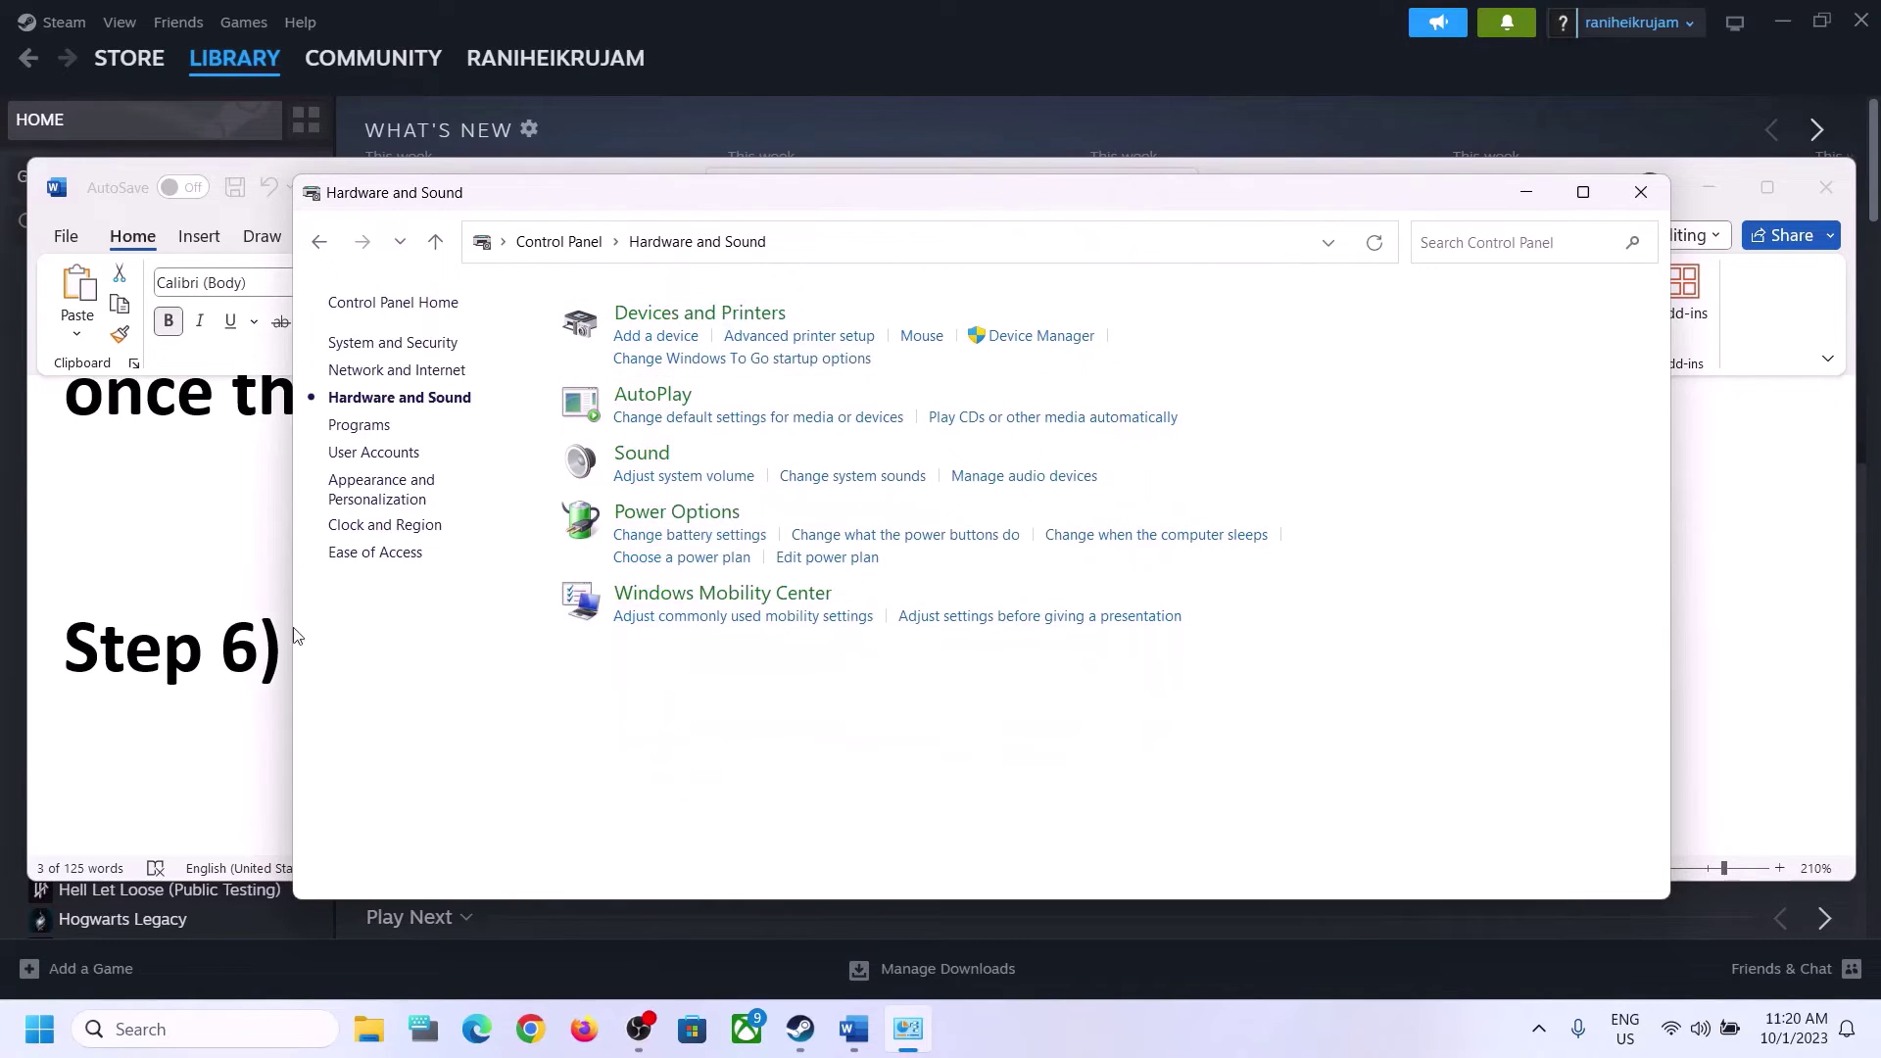
{"action": "left_click", "coordinate": [201, 620]}
- Read Step 7, highlighting 'Oculus/voicemeeter' and 'recording and playback'
{"action": "scroll", "coordinate": [716, 665], "scroll_direction": "down", "scroll_amount": 4}
{"action": "scroll", "coordinate": [716, 669], "scroll_direction": "up", "scroll_amount": 1}
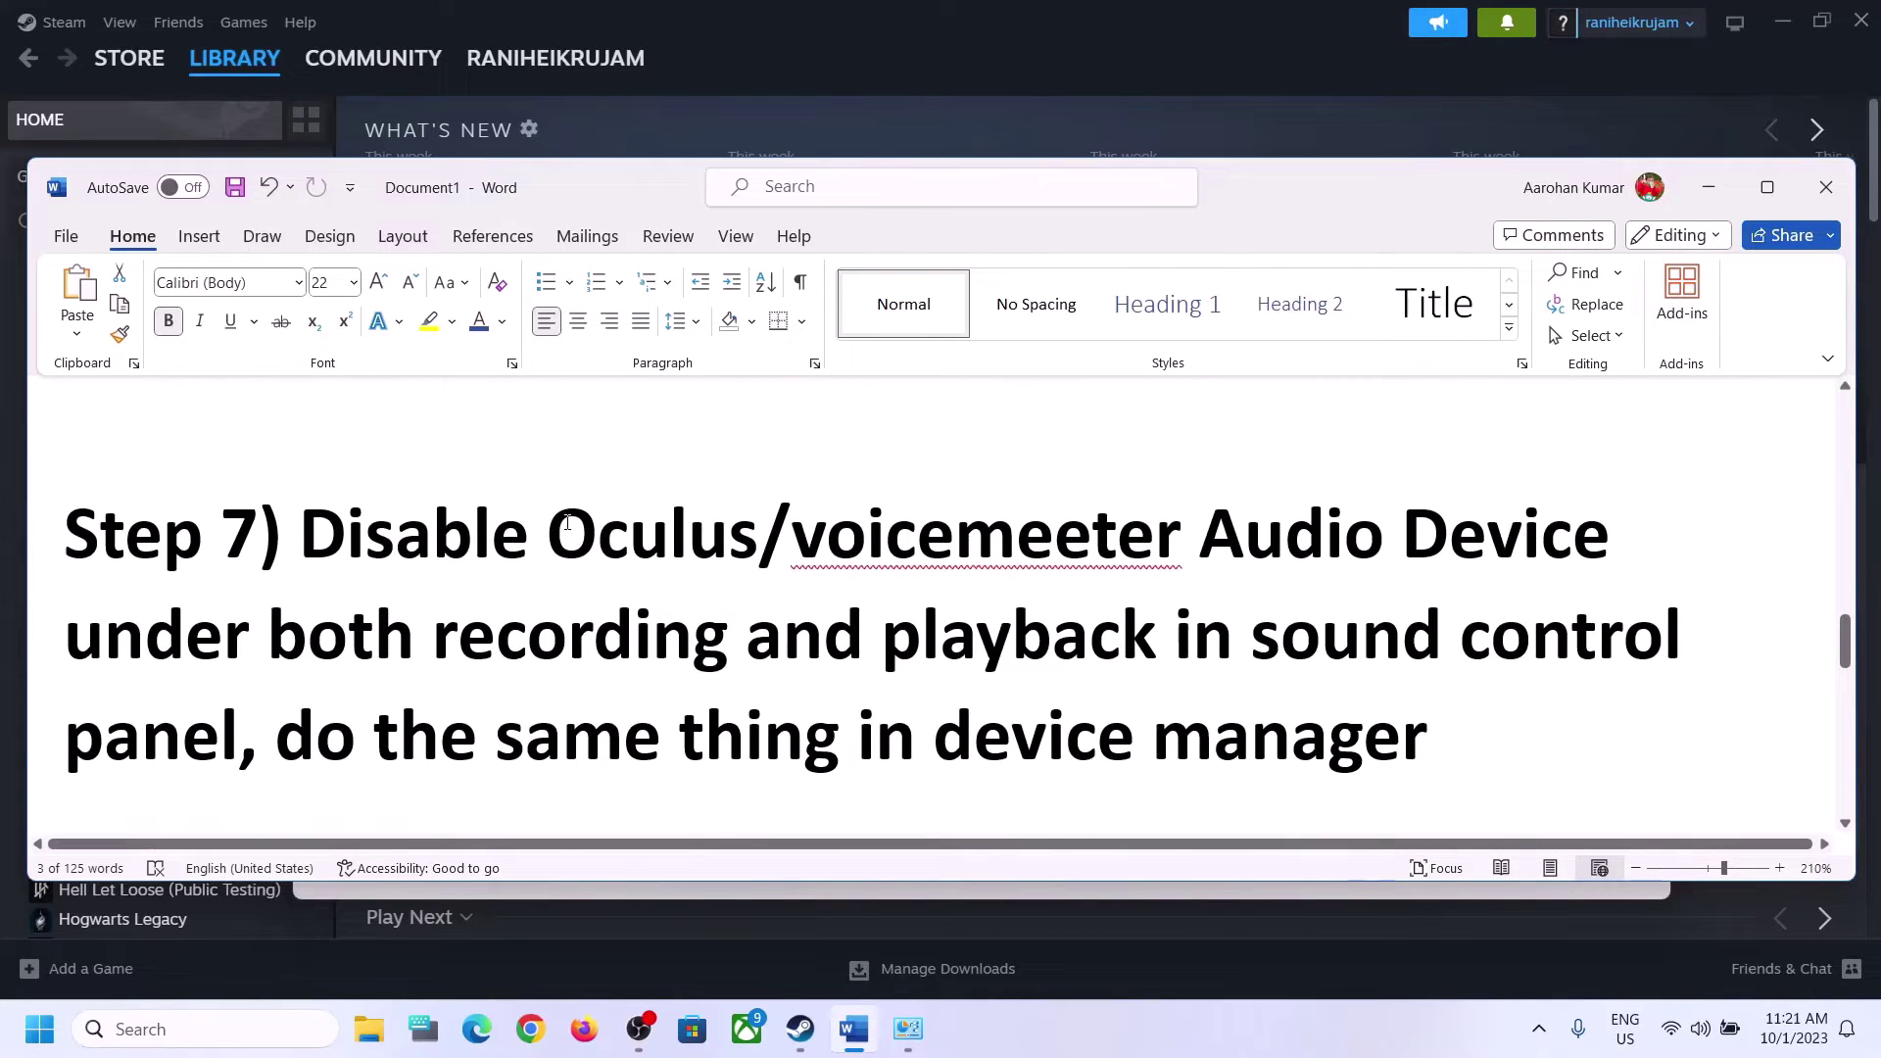
{"action": "left_click_drag", "start_coordinate": [567, 524], "coordinate": [1188, 534]}
{"action": "left_click", "coordinate": [824, 635]}
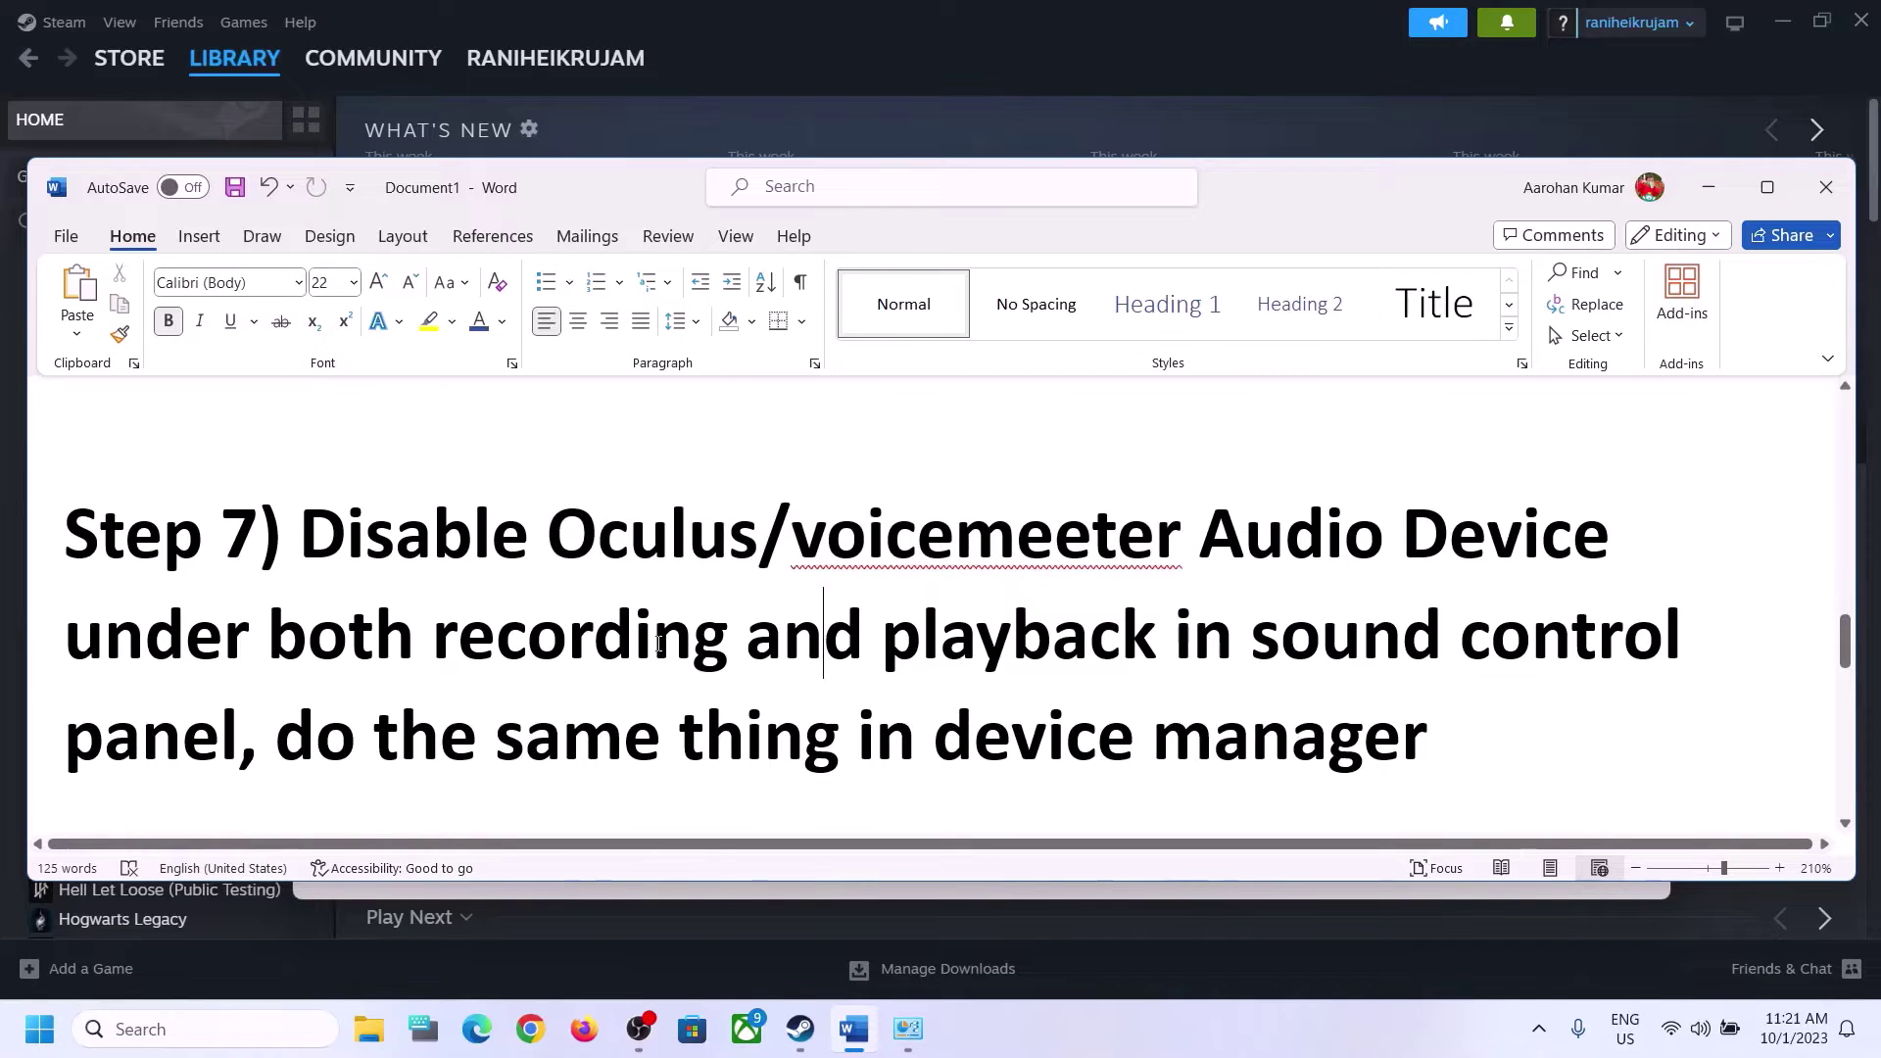
{"action": "left_click_drag", "start_coordinate": [434, 636], "coordinate": [1088, 639]}
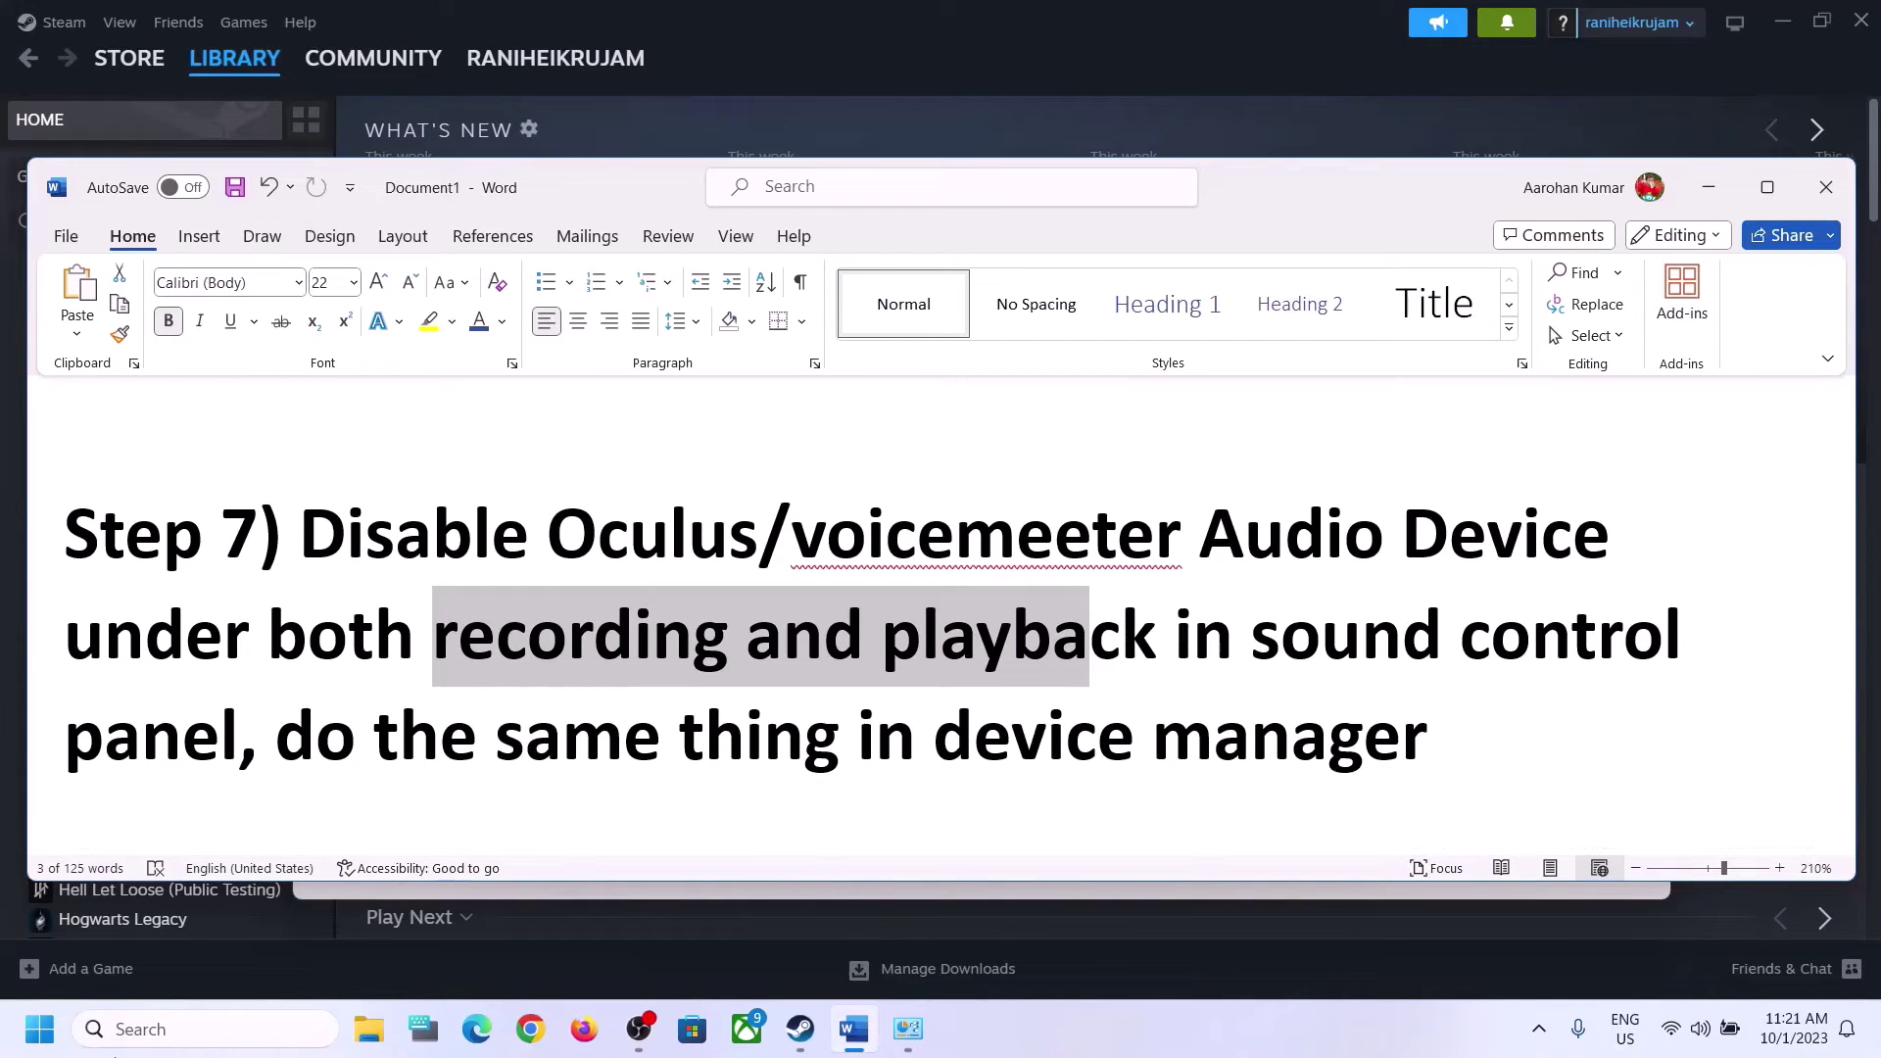
- Search for 'control' to launch Control Panel and go to Hardware and Sound
{"action": "left_click", "coordinate": [237, 1035]}
{"action": "type", "text": "cont"}
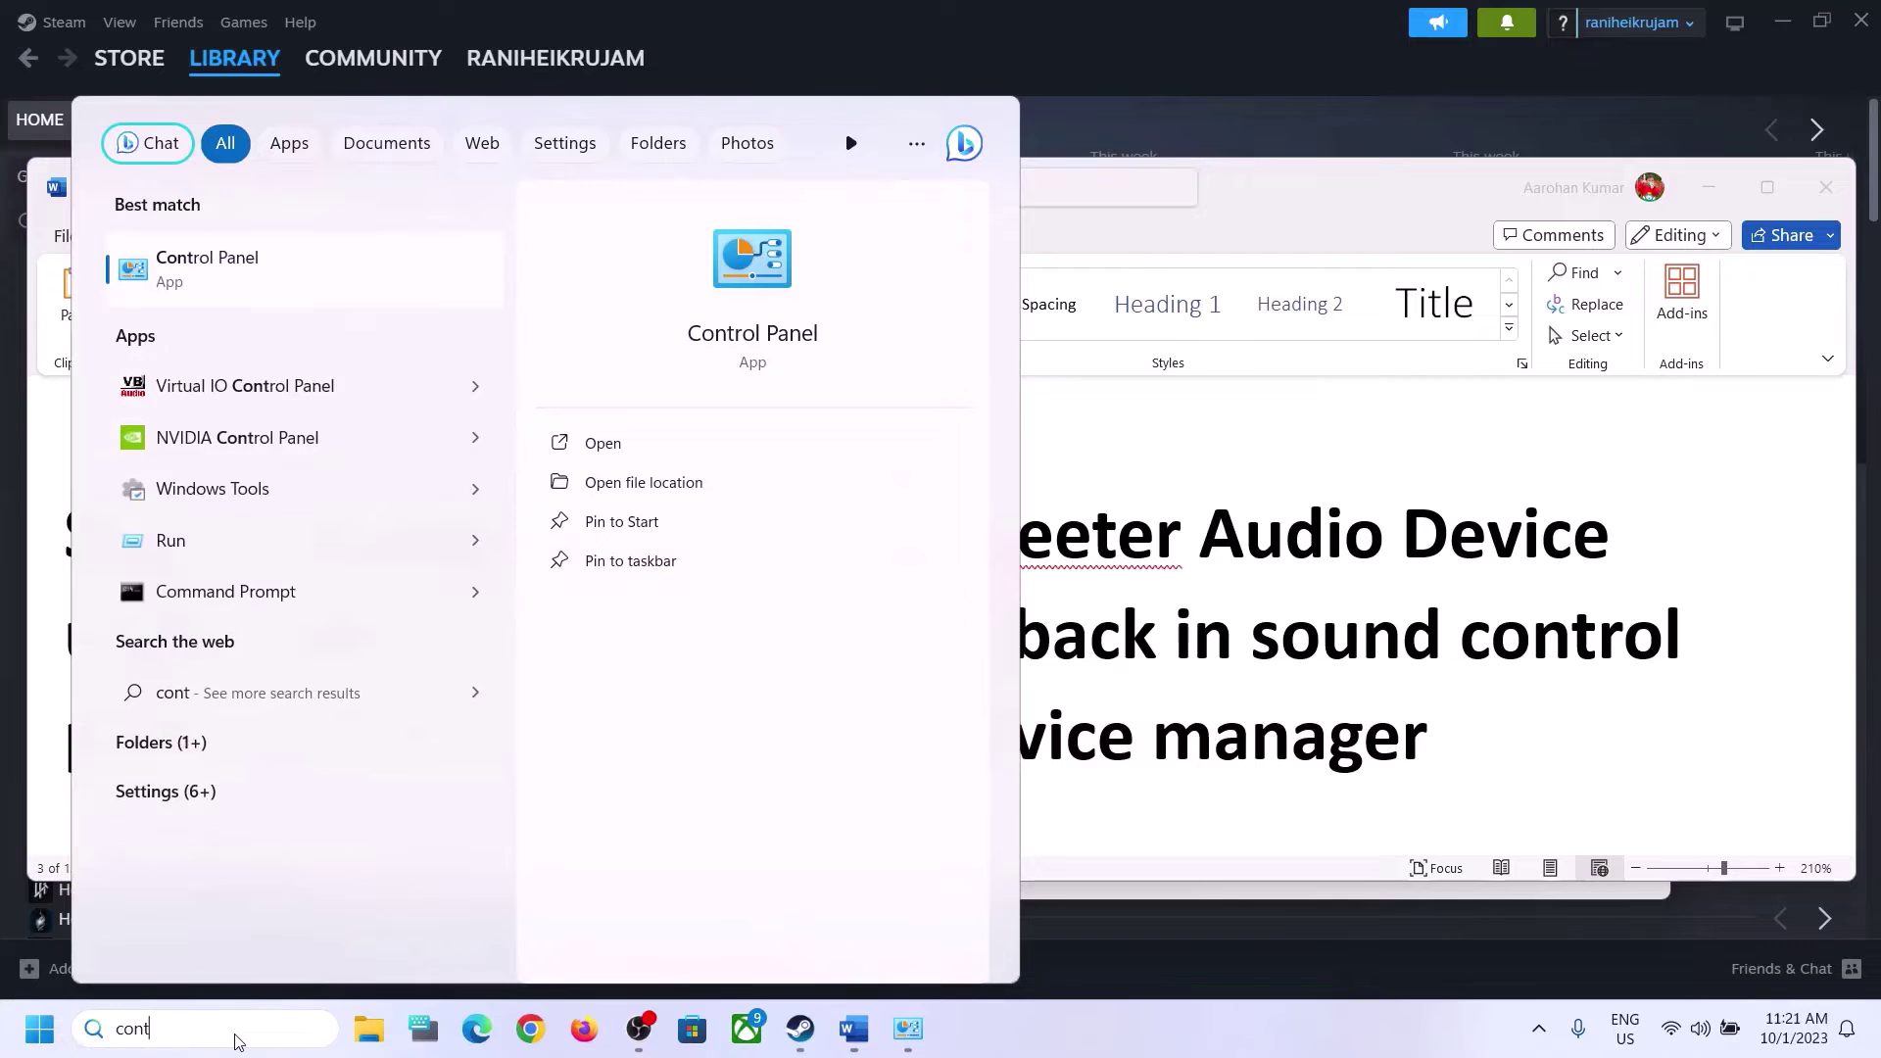
{"action": "type", "text": "rol"}
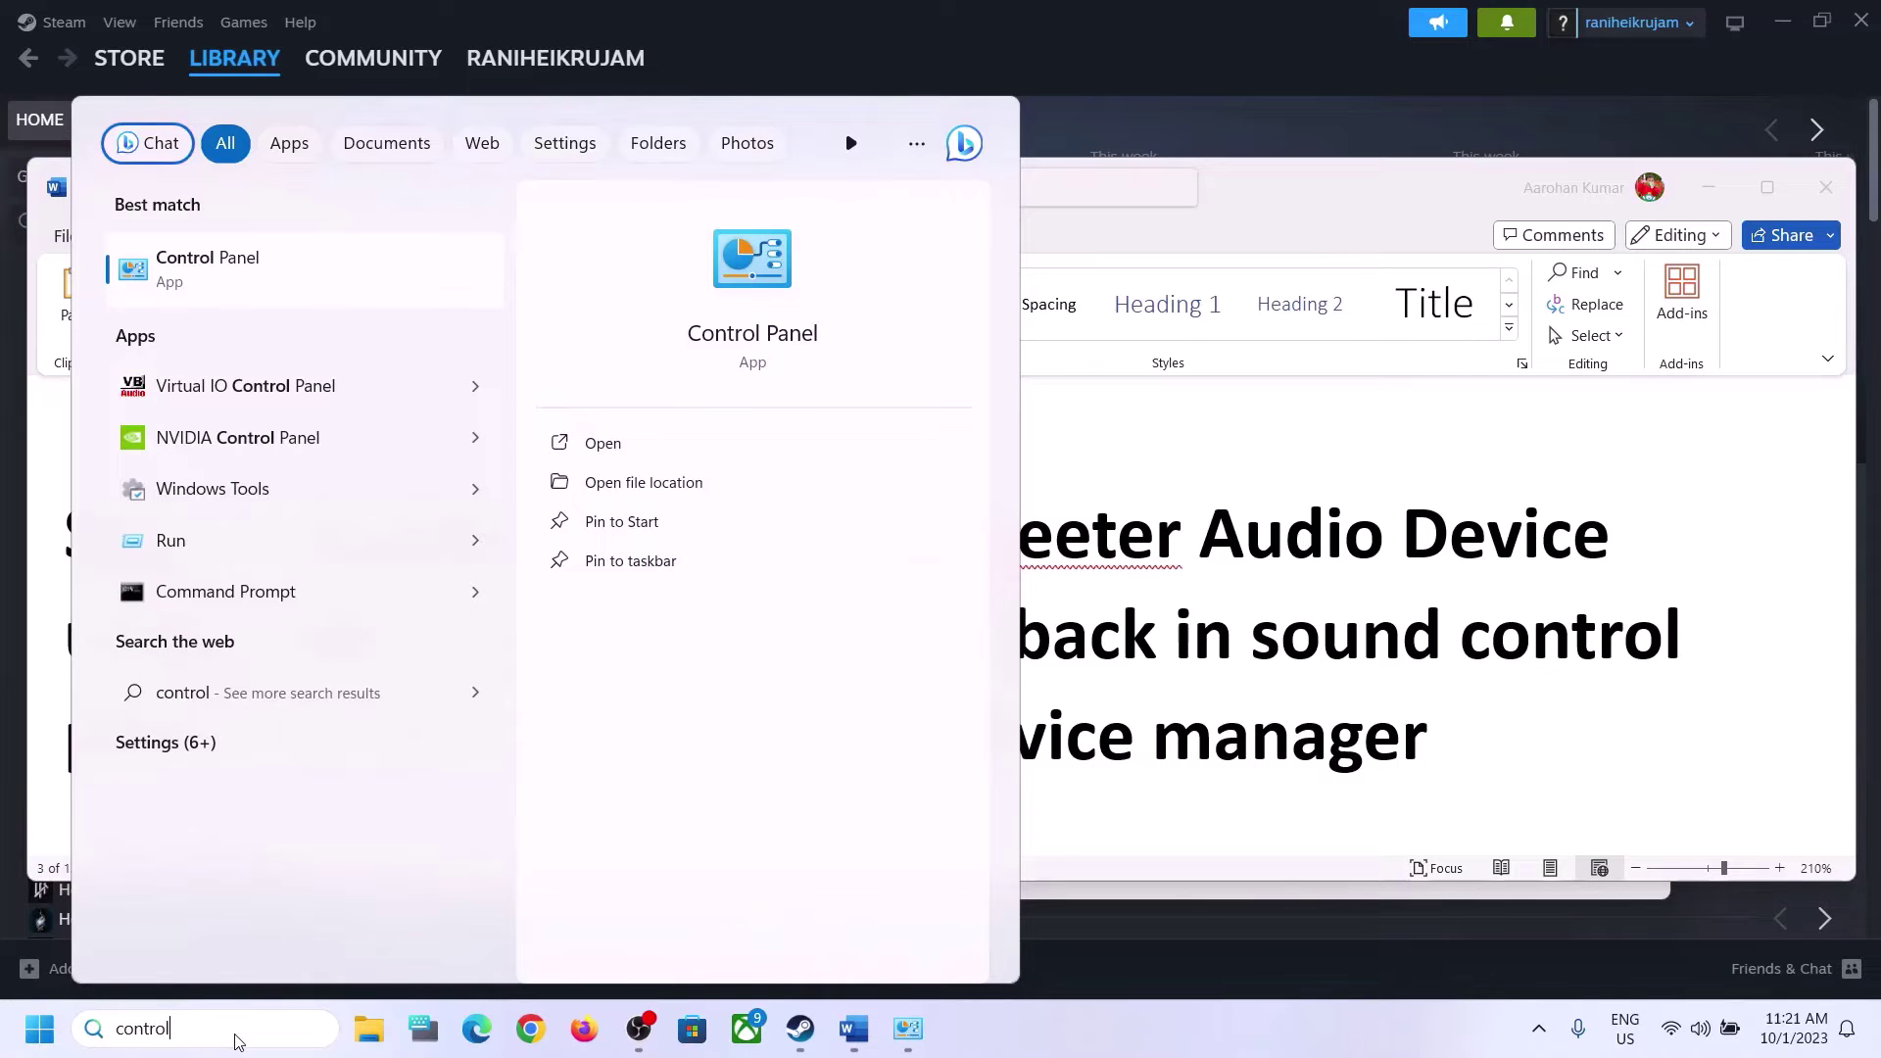
{"action": "key", "text": "Return"}
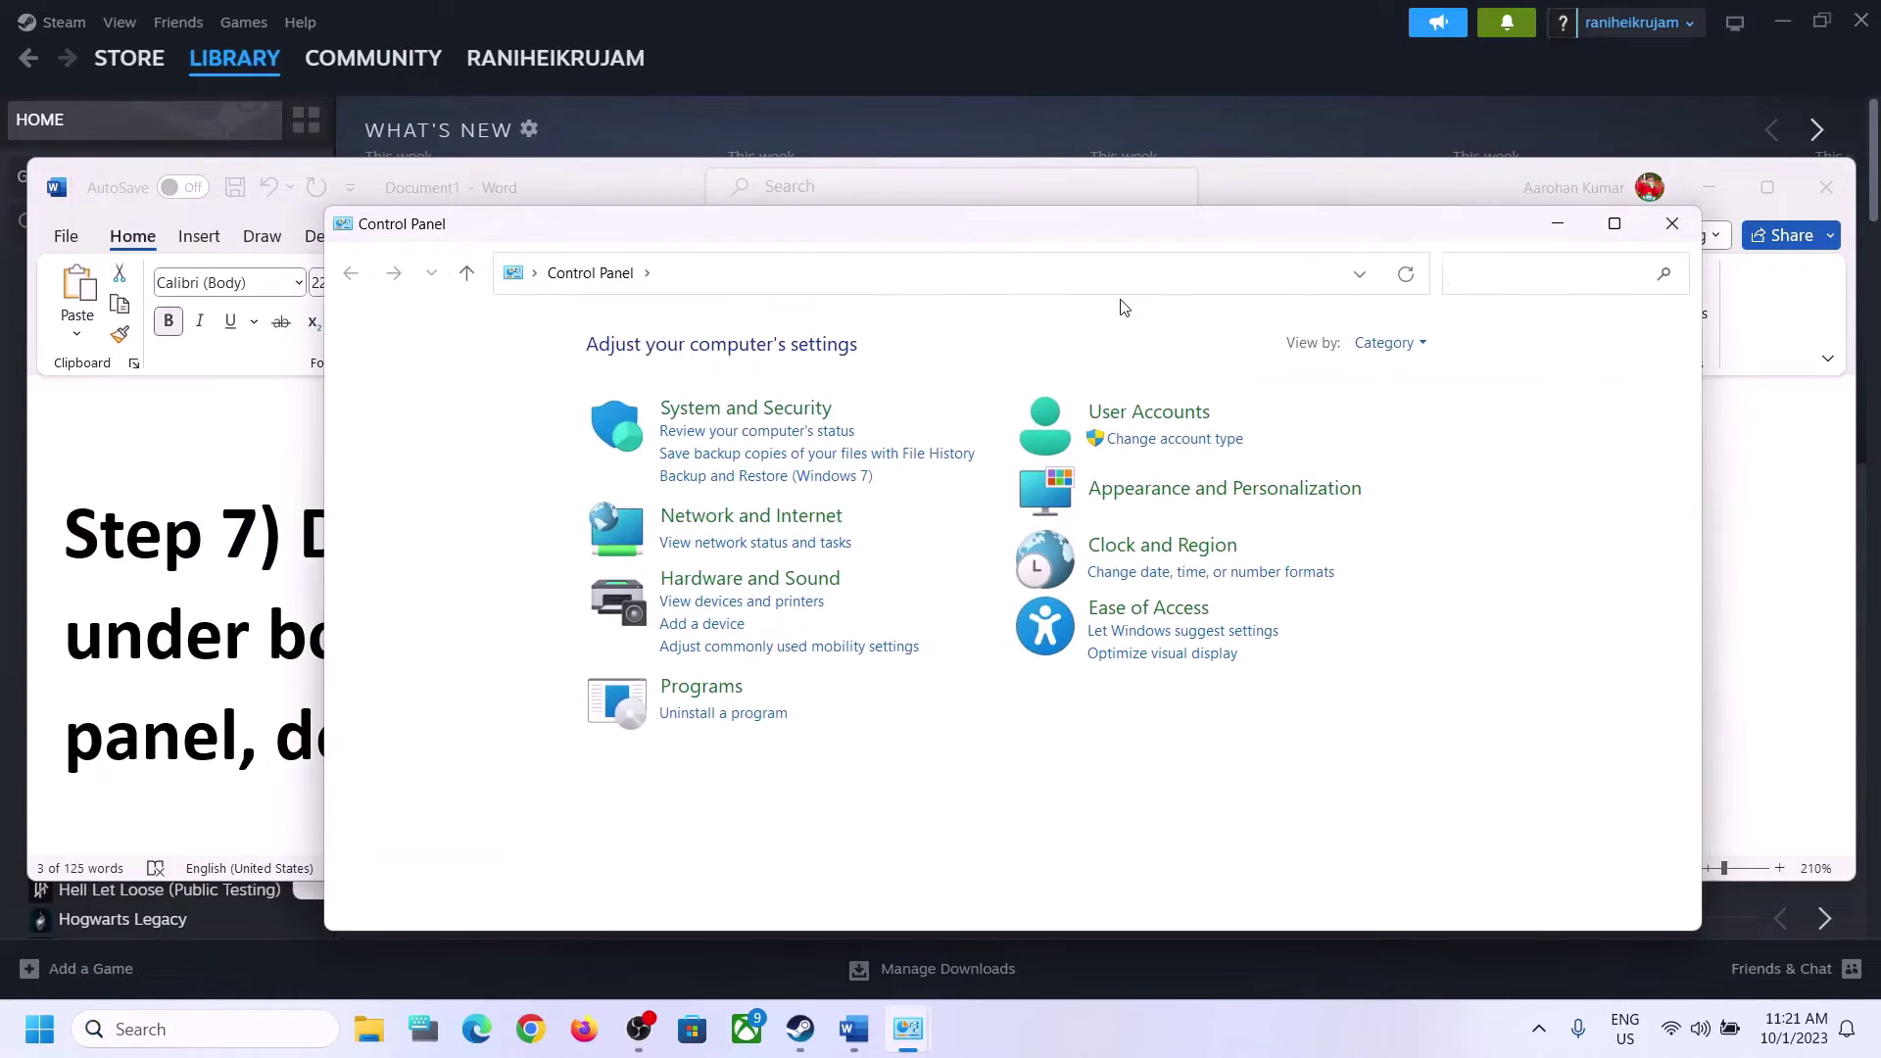
{"action": "left_click", "coordinate": [750, 579]}
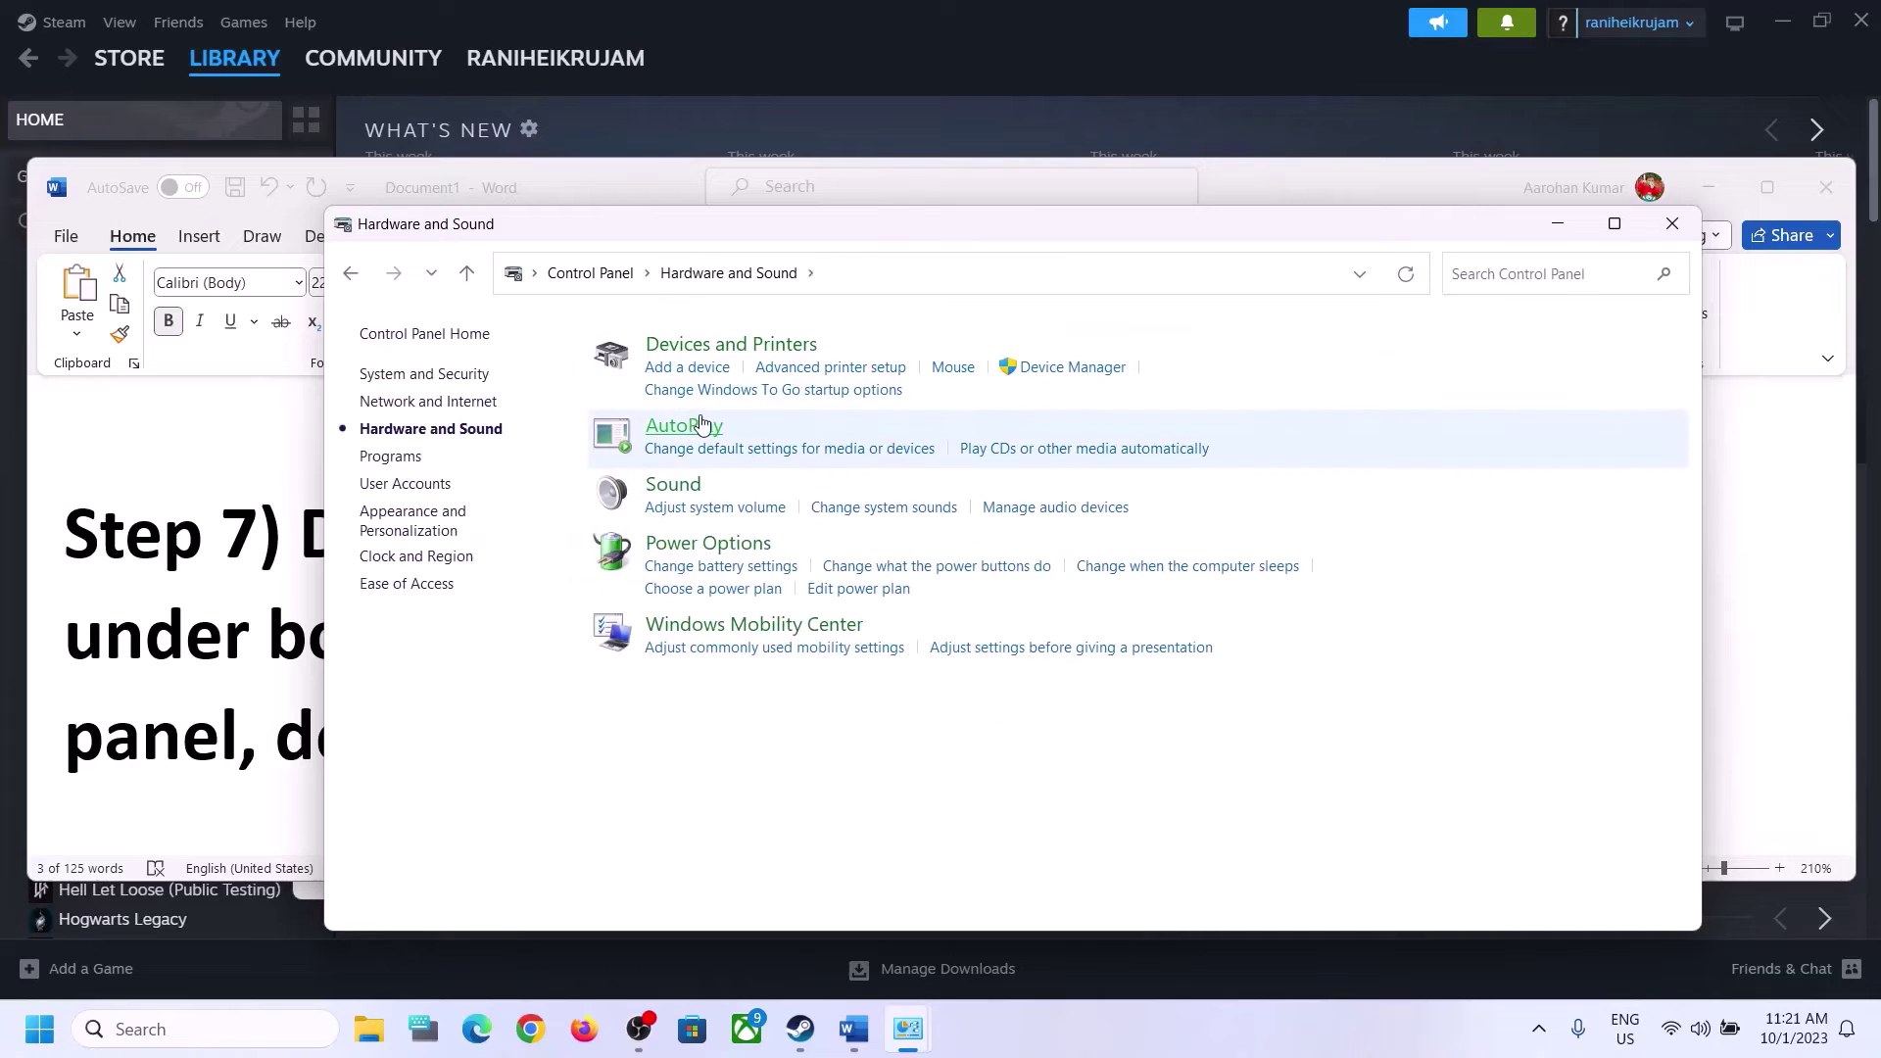
- In the Sound playback list, disable the Oculus Headphones and the Realtek Headphones
{"action": "left_click", "coordinate": [683, 489]}
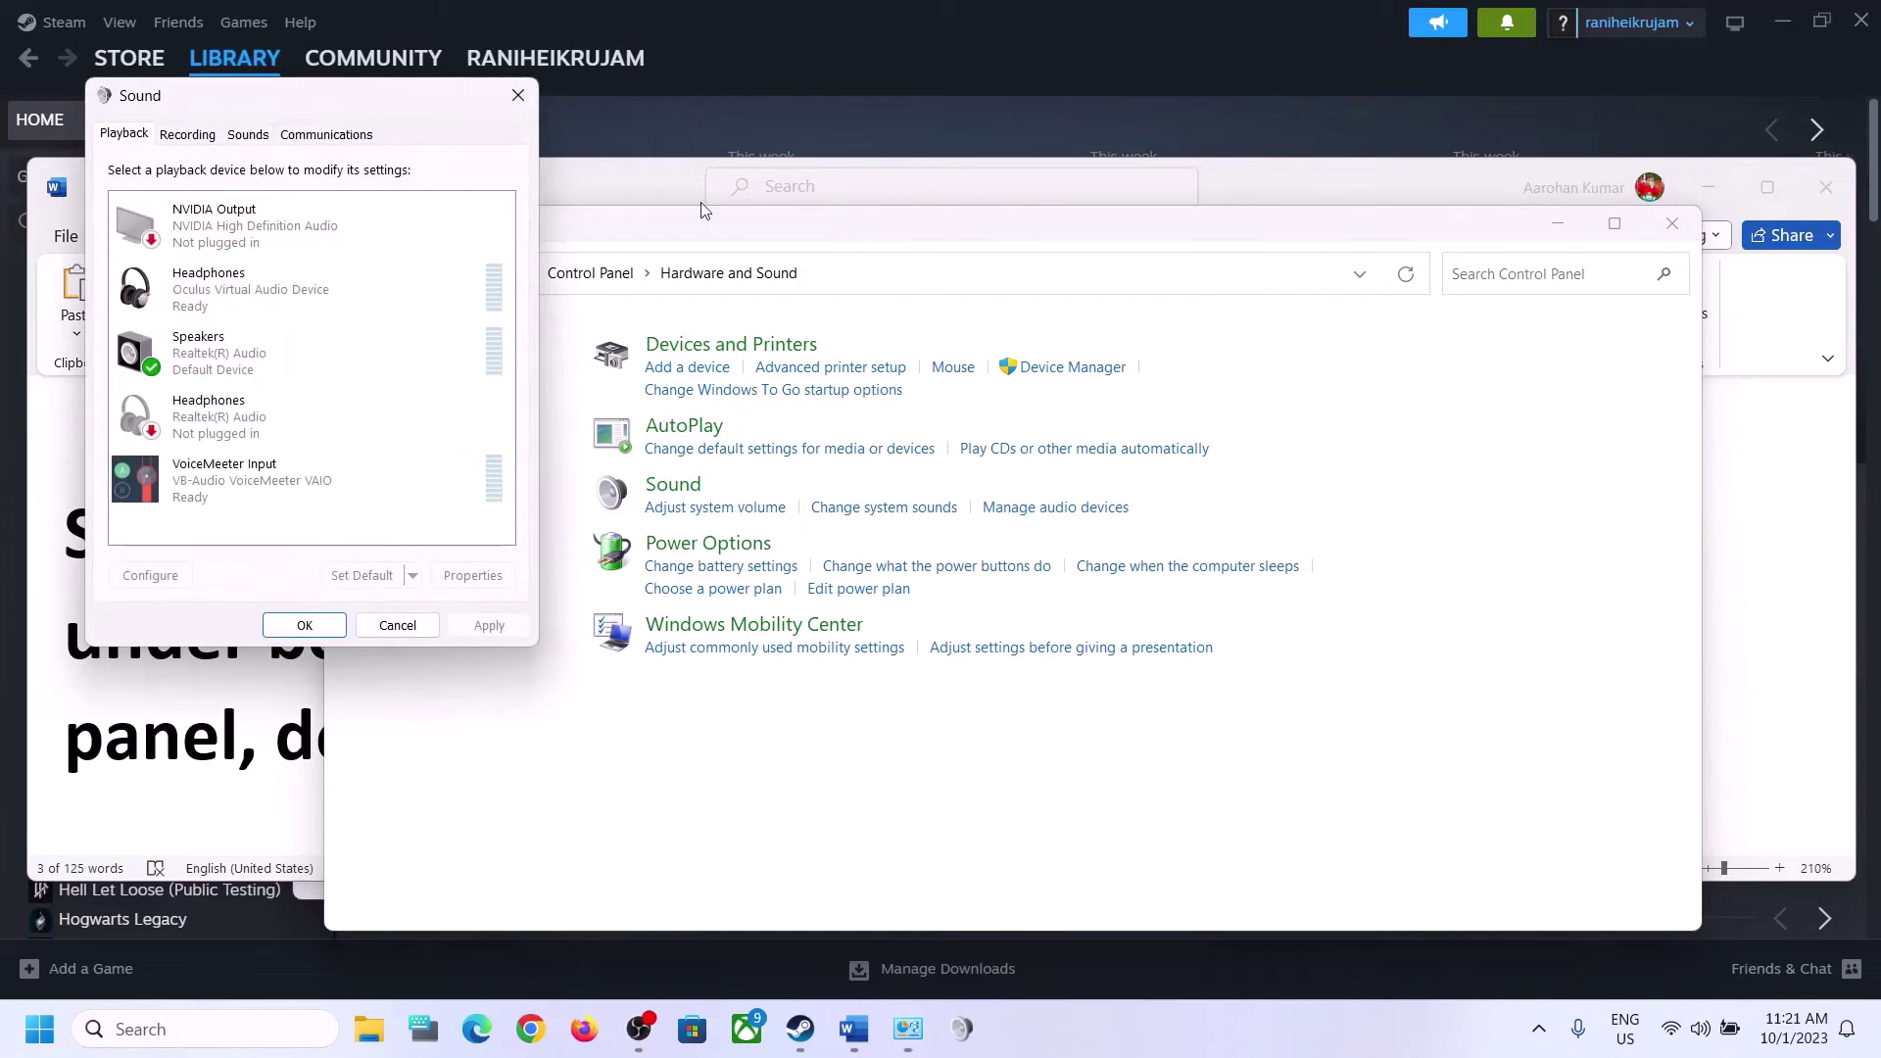
{"action": "left_click_drag", "start_coordinate": [394, 104], "coordinate": [1078, 201]}
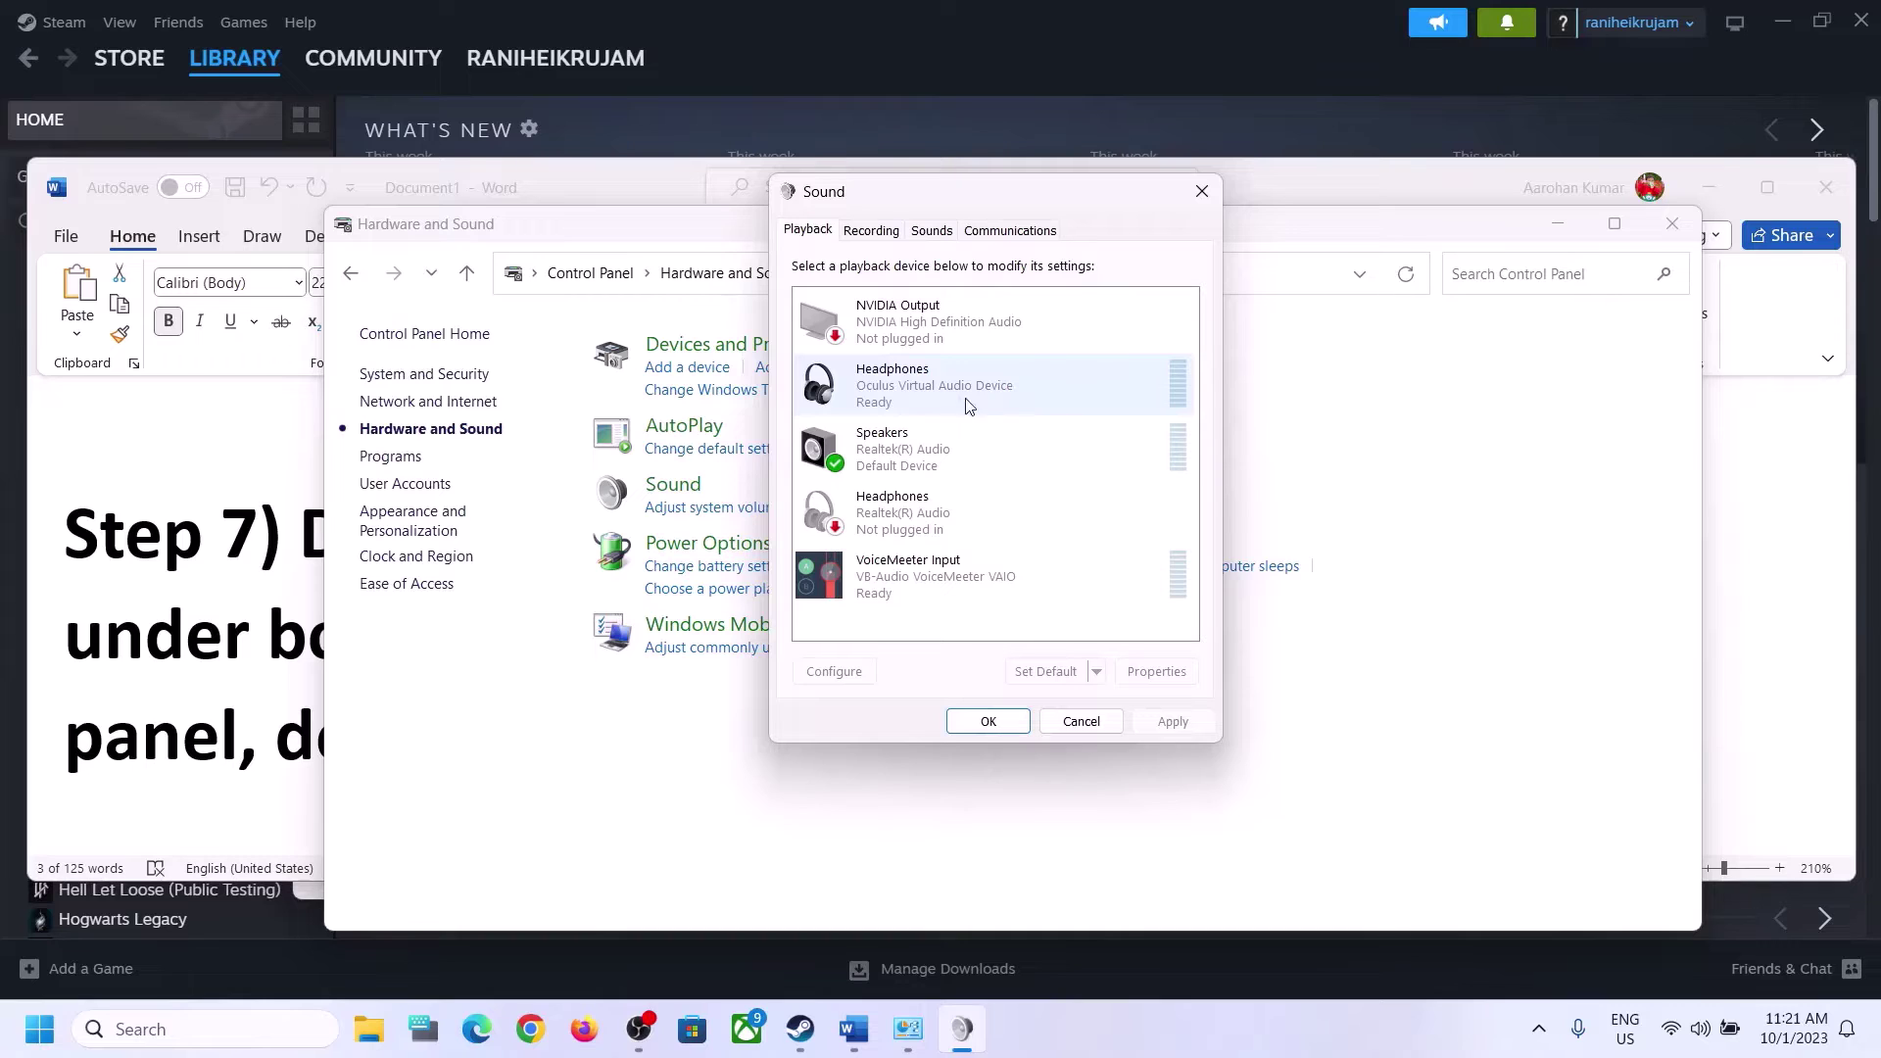
{"action": "right_click", "coordinate": [931, 392]}
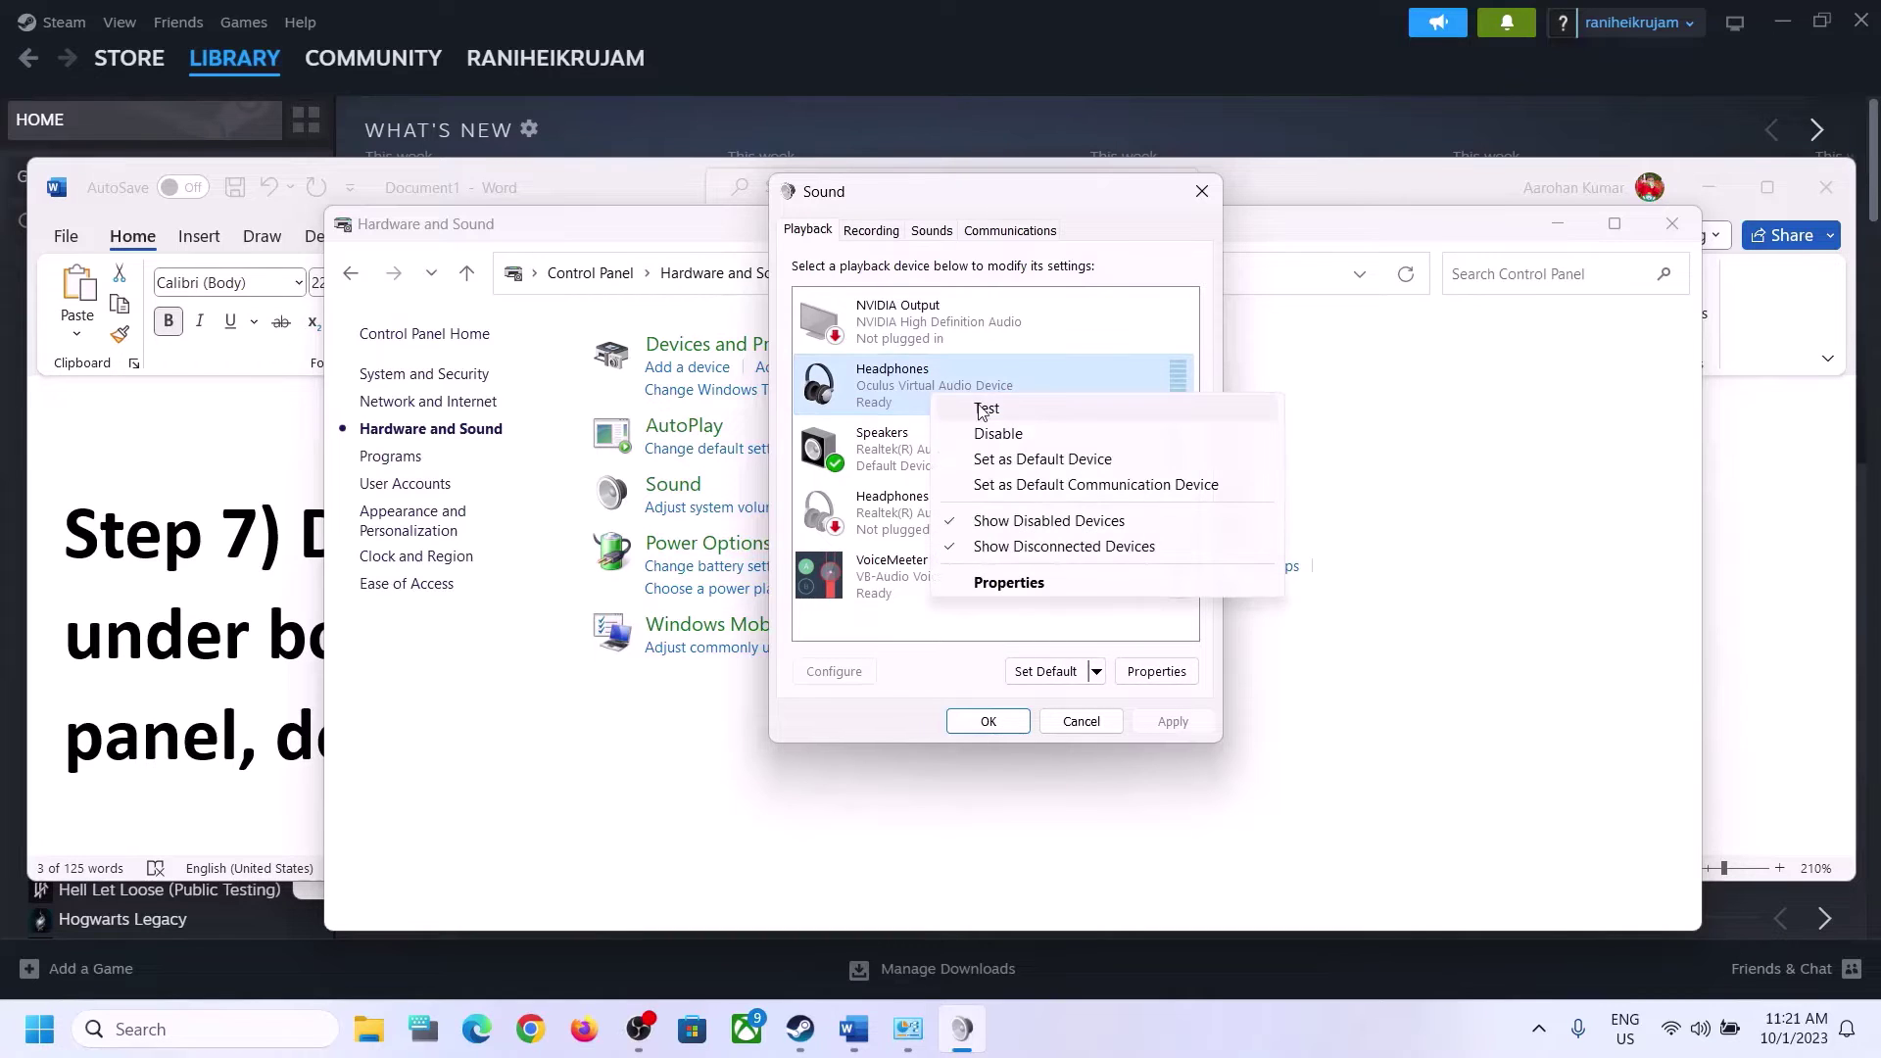
{"action": "left_click", "coordinate": [996, 441]}
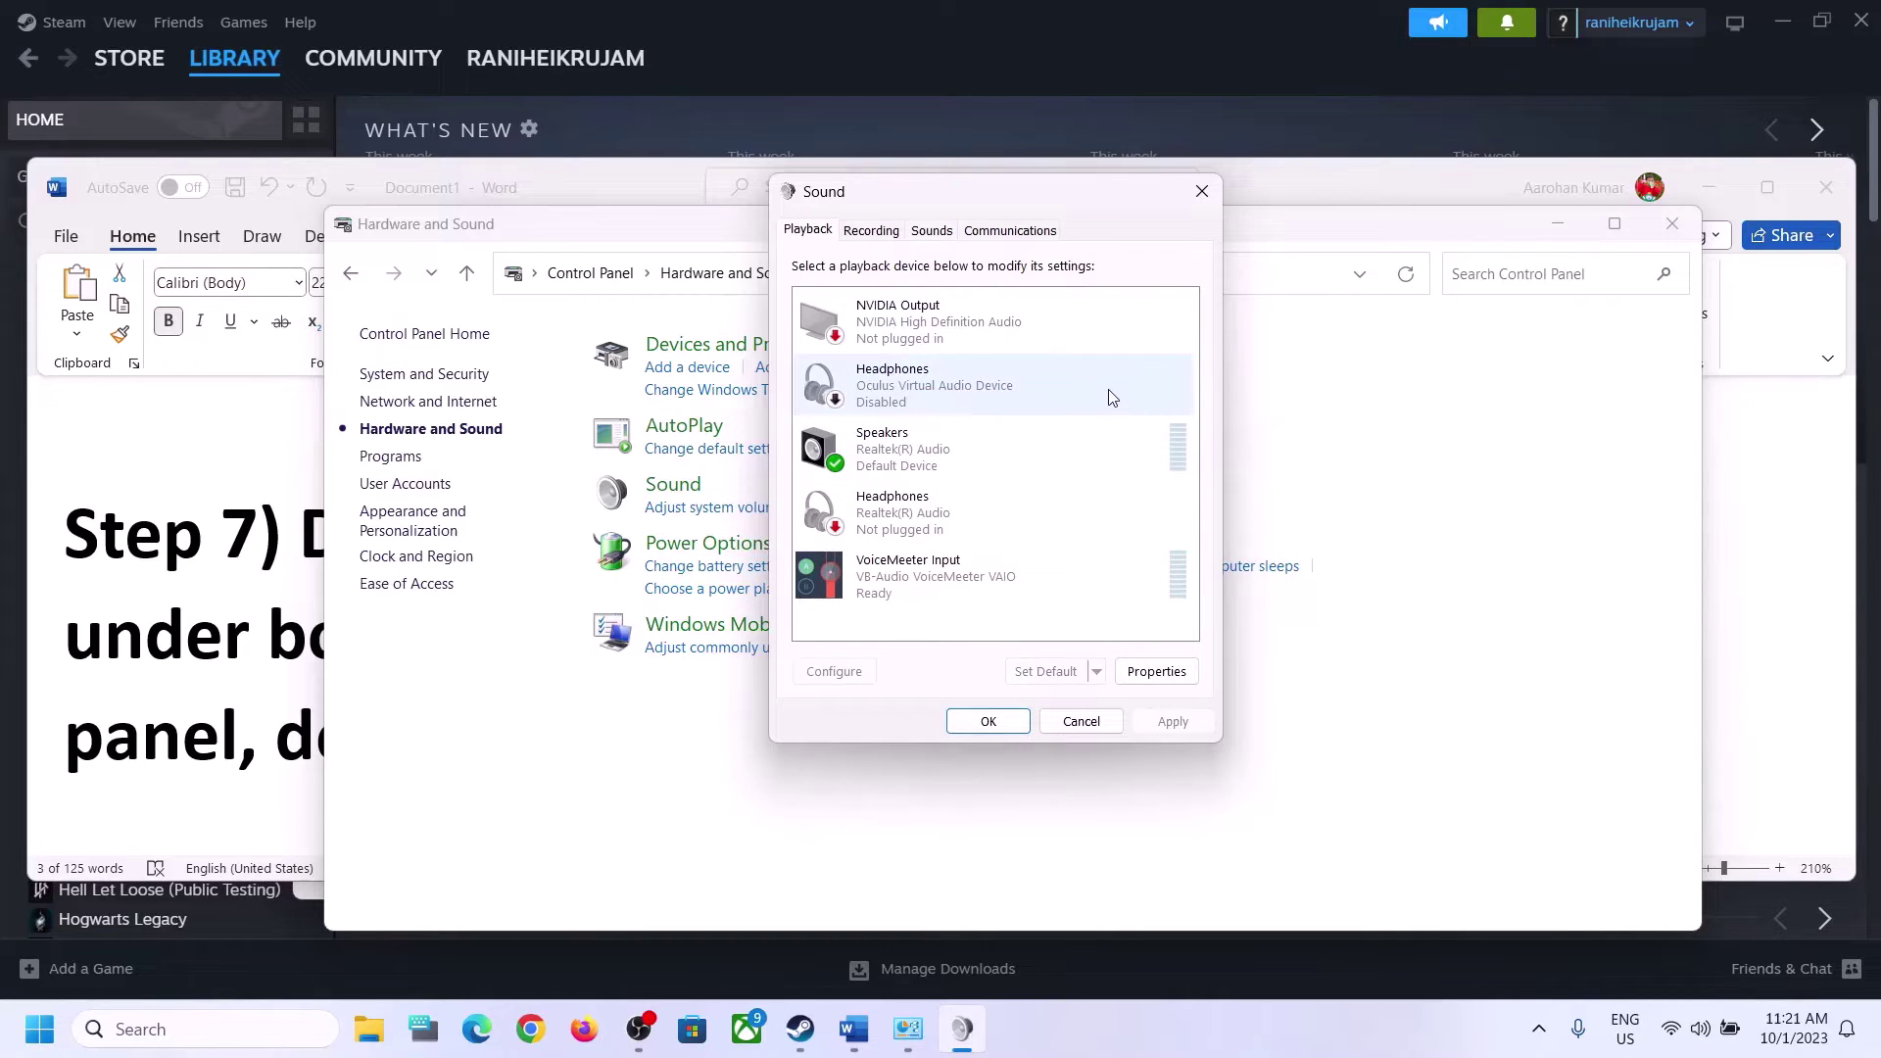
{"action": "left_click", "coordinate": [914, 538]}
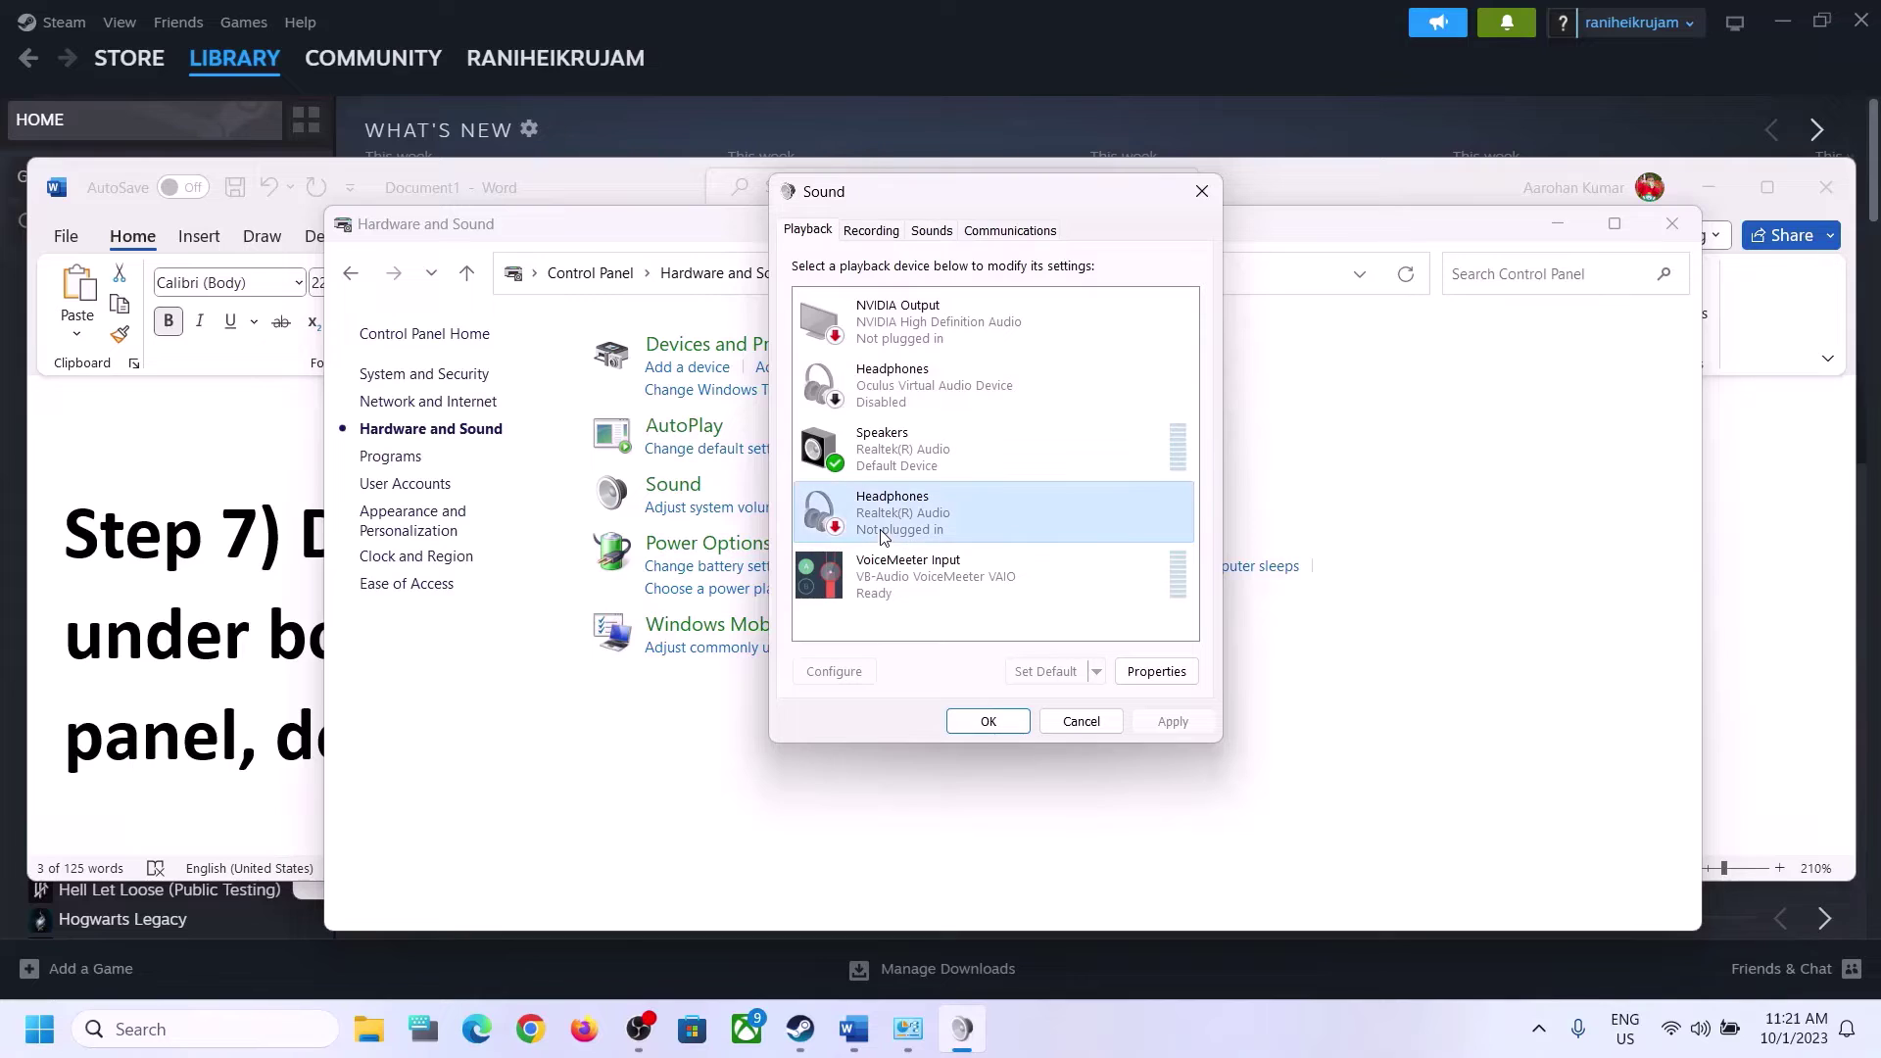
{"action": "right_click", "coordinate": [912, 524]}
{"action": "left_click", "coordinate": [966, 538]}
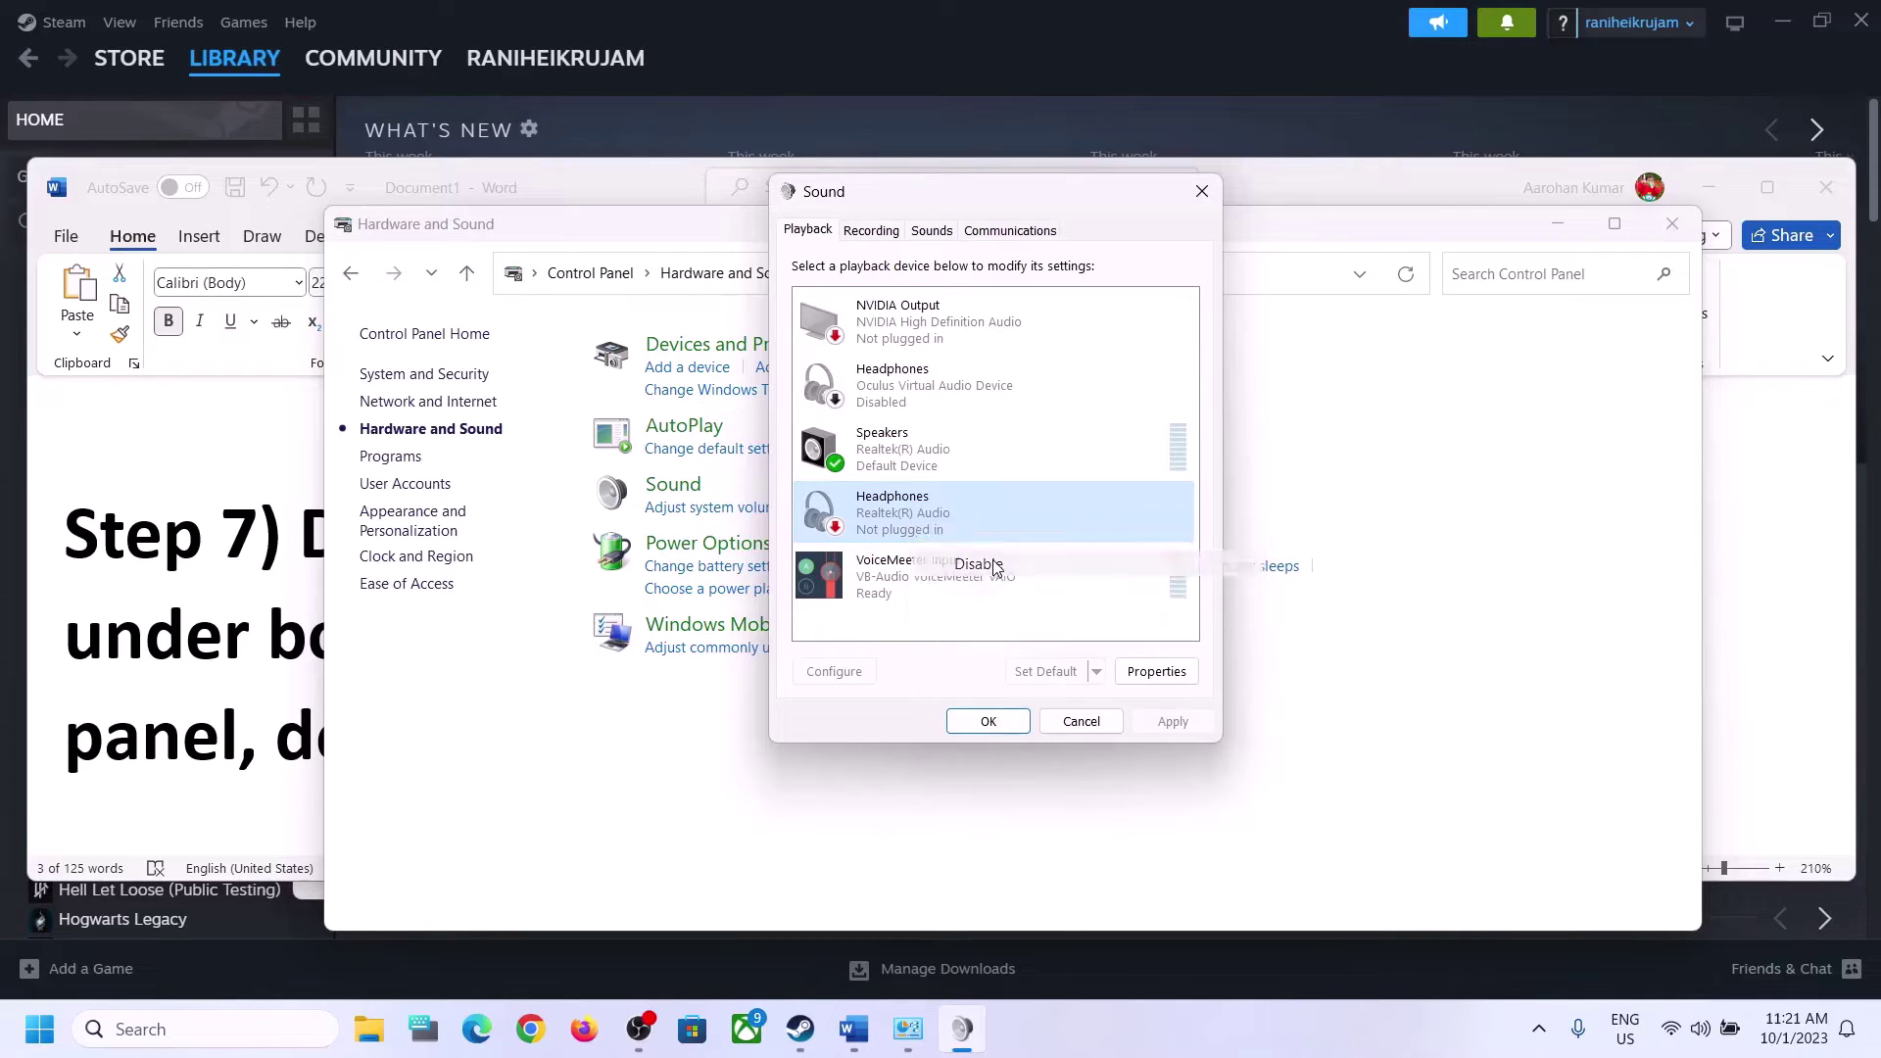
- Disable VoiceMeeter Input and NVIDIA Output, leaving Speakers unchanged
{"action": "left_click", "coordinate": [921, 586]}
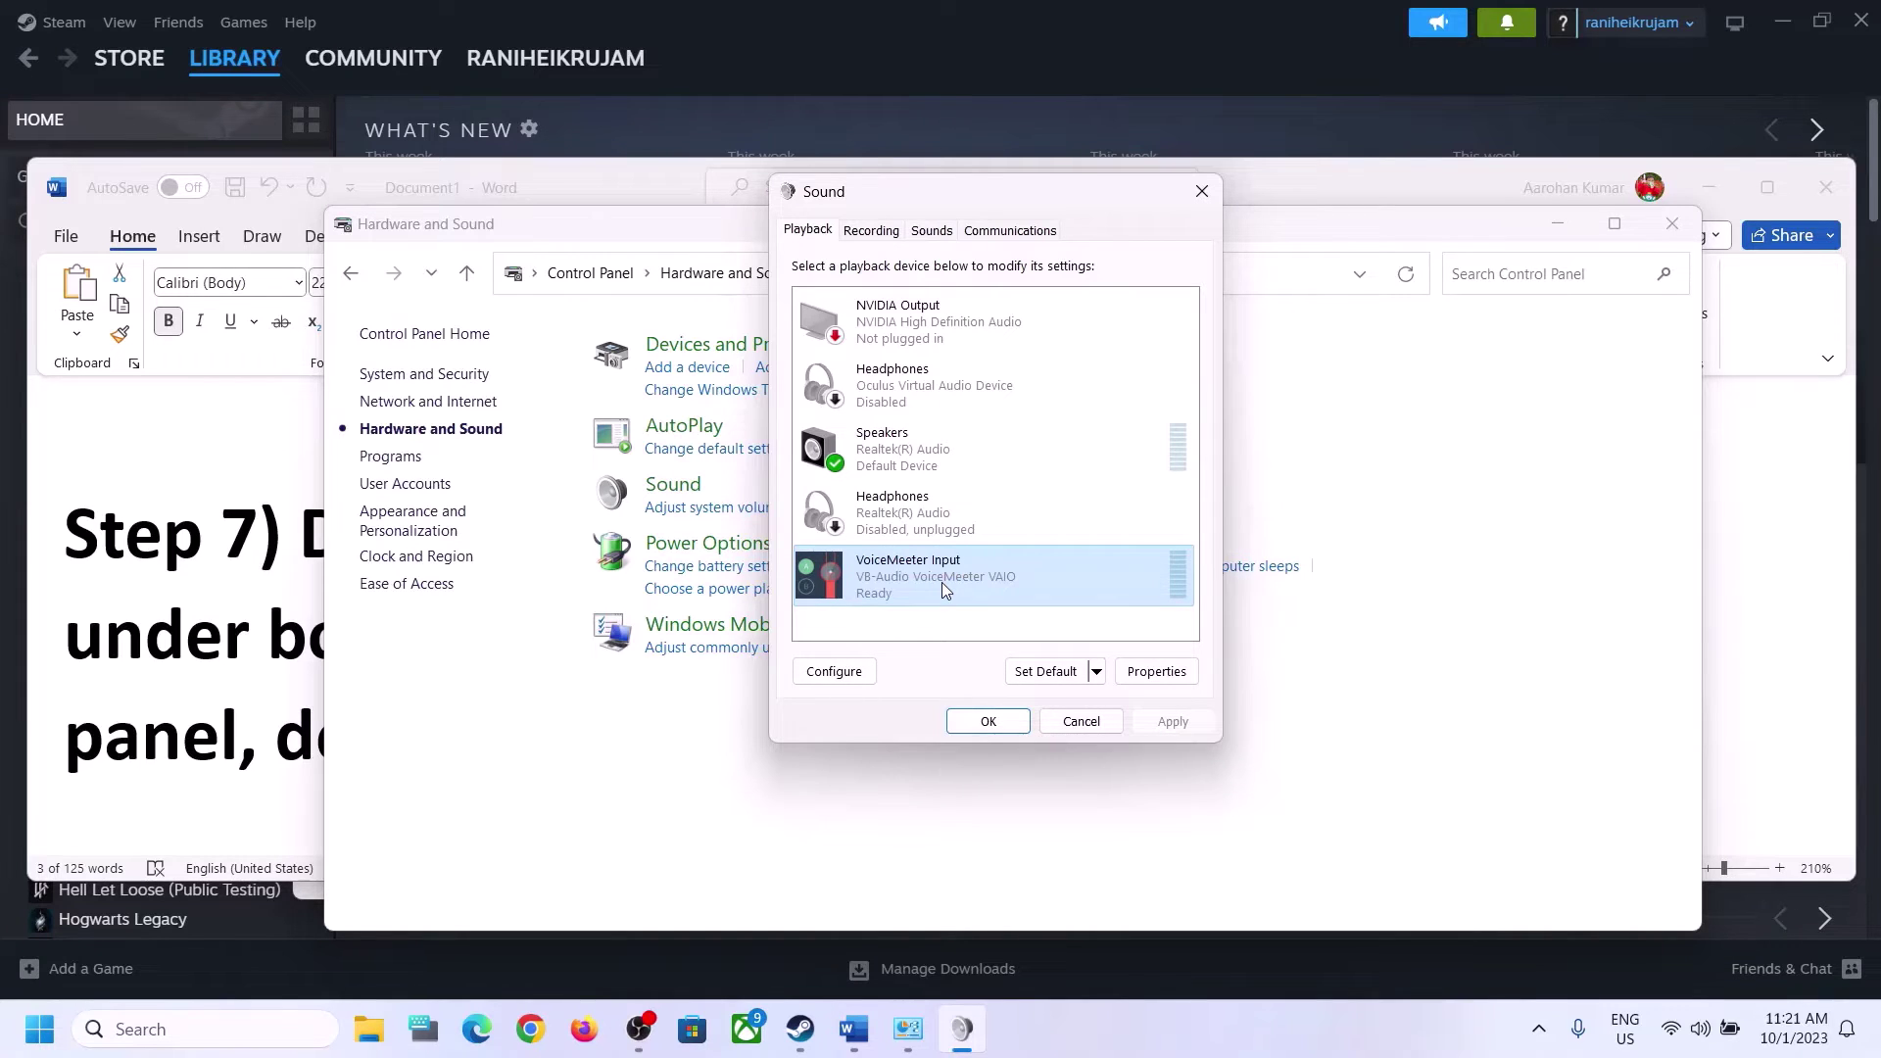
{"action": "right_click", "coordinate": [942, 582]}
{"action": "left_click", "coordinate": [1009, 649]}
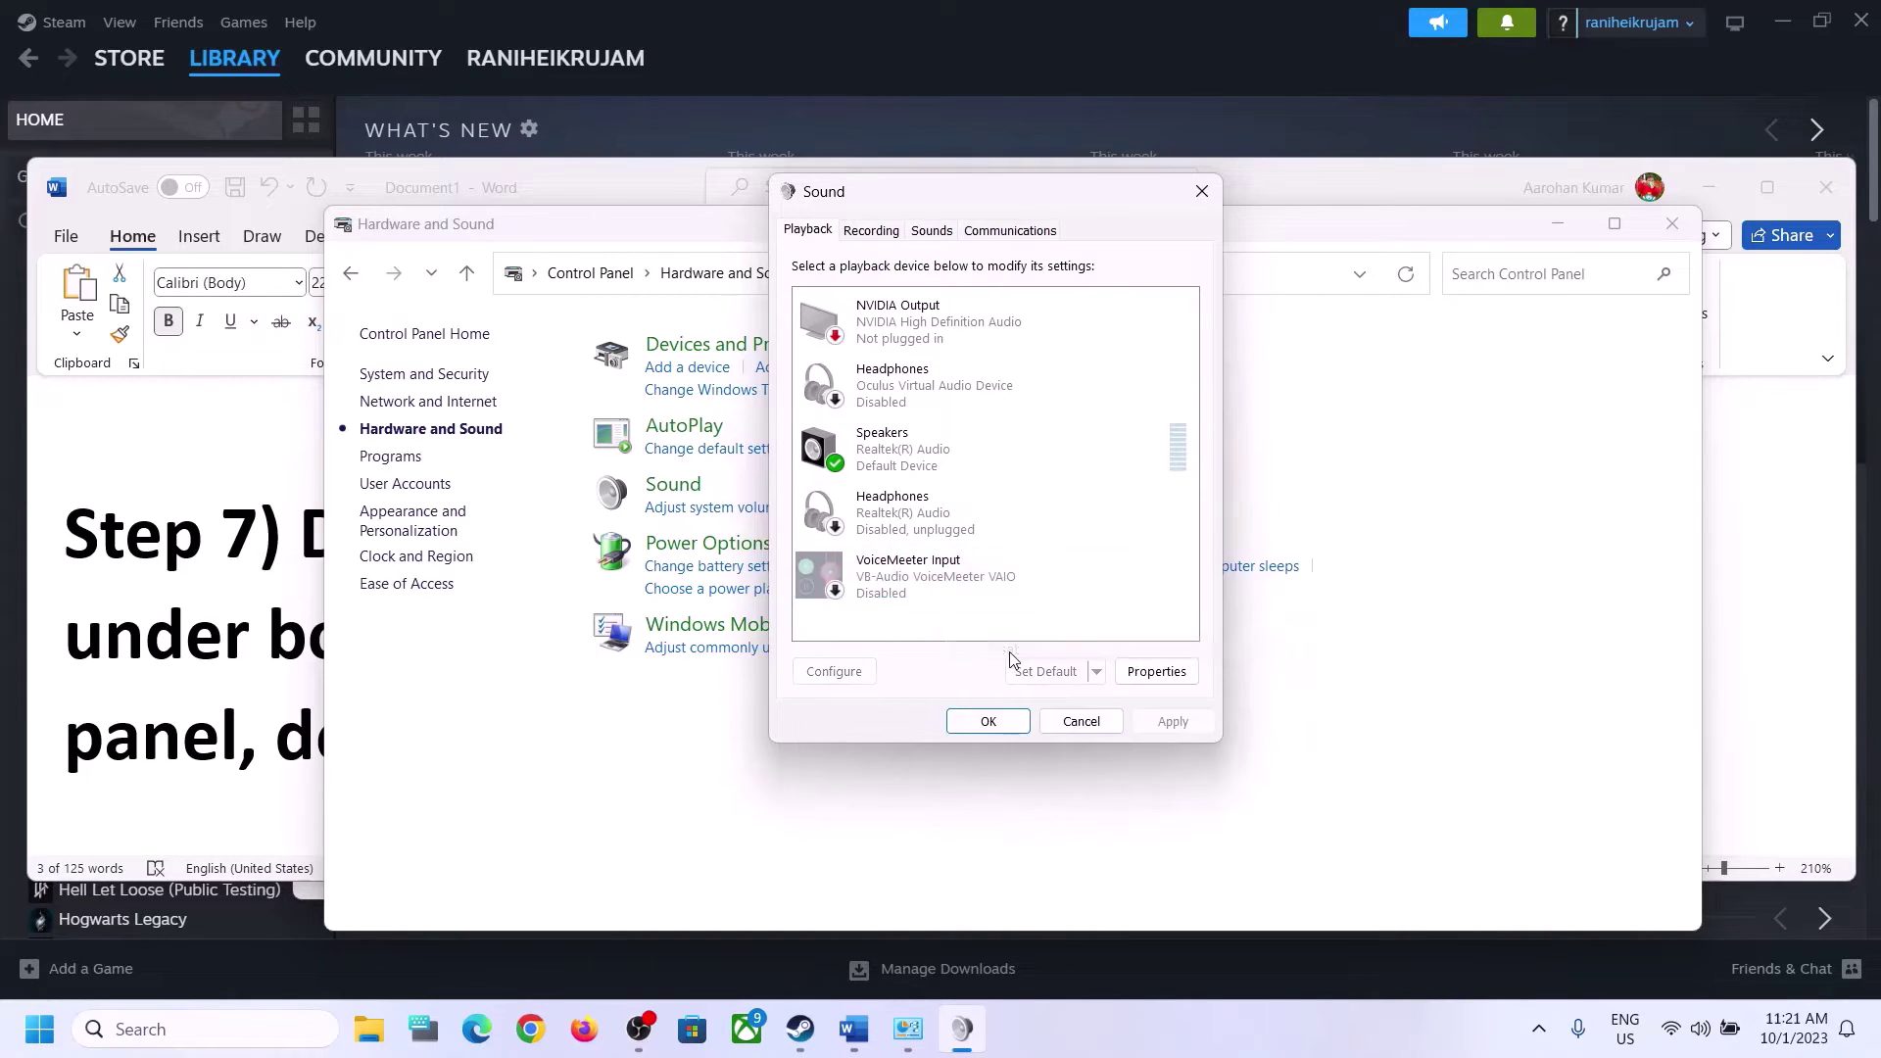
{"action": "left_click", "coordinate": [893, 461]}
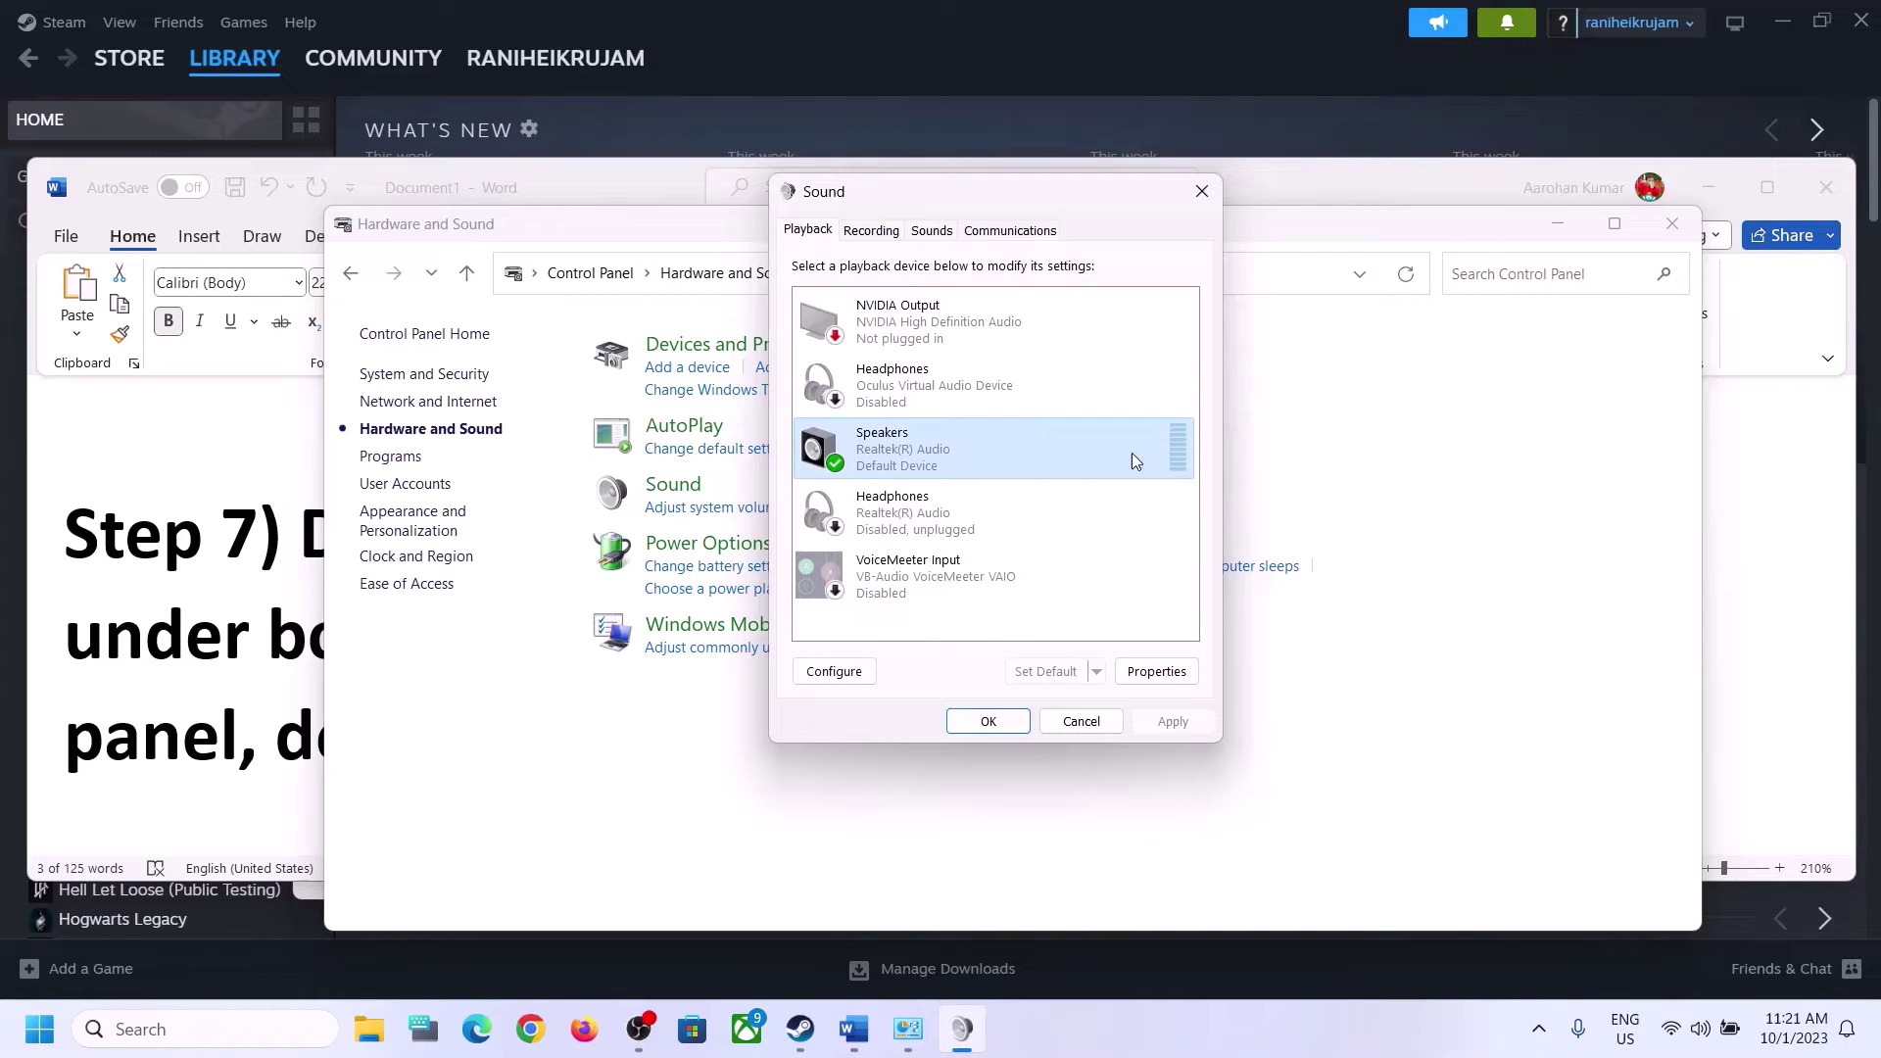
{"action": "left_click", "coordinate": [949, 323]}
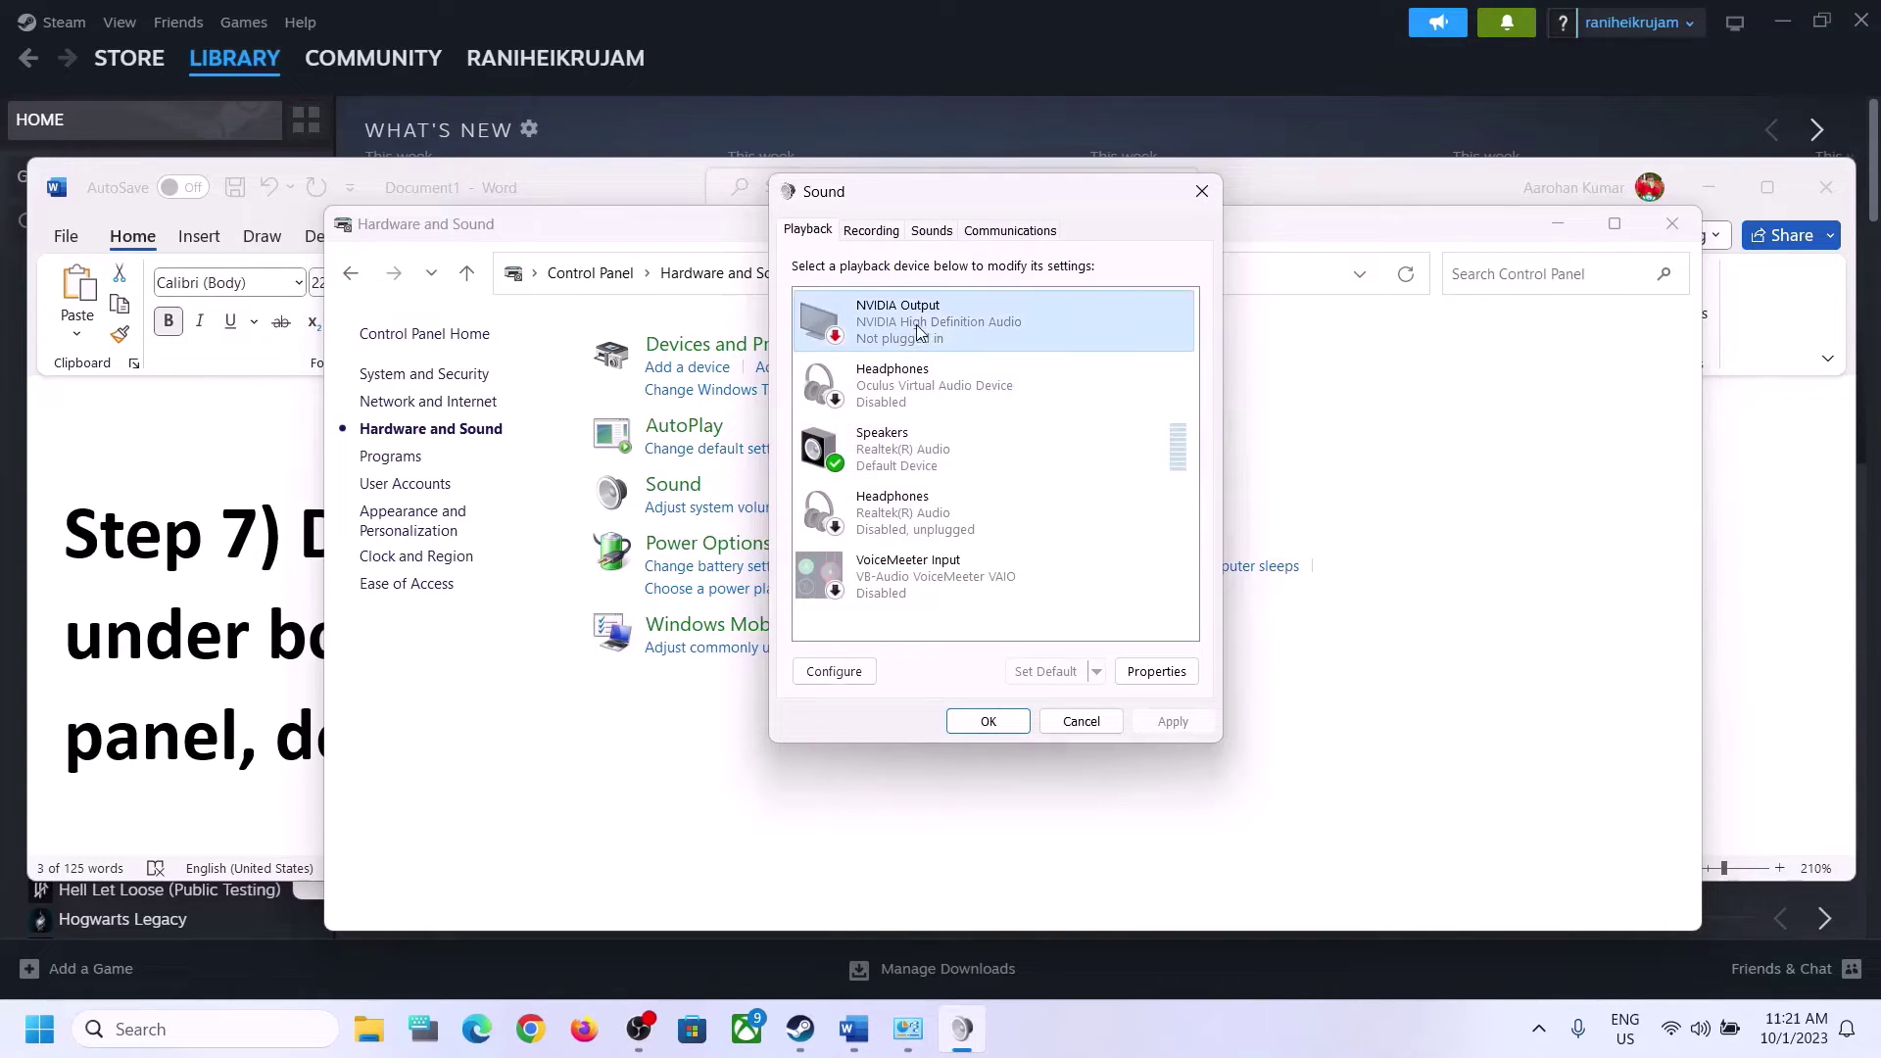
{"action": "right_click", "coordinate": [923, 325]}
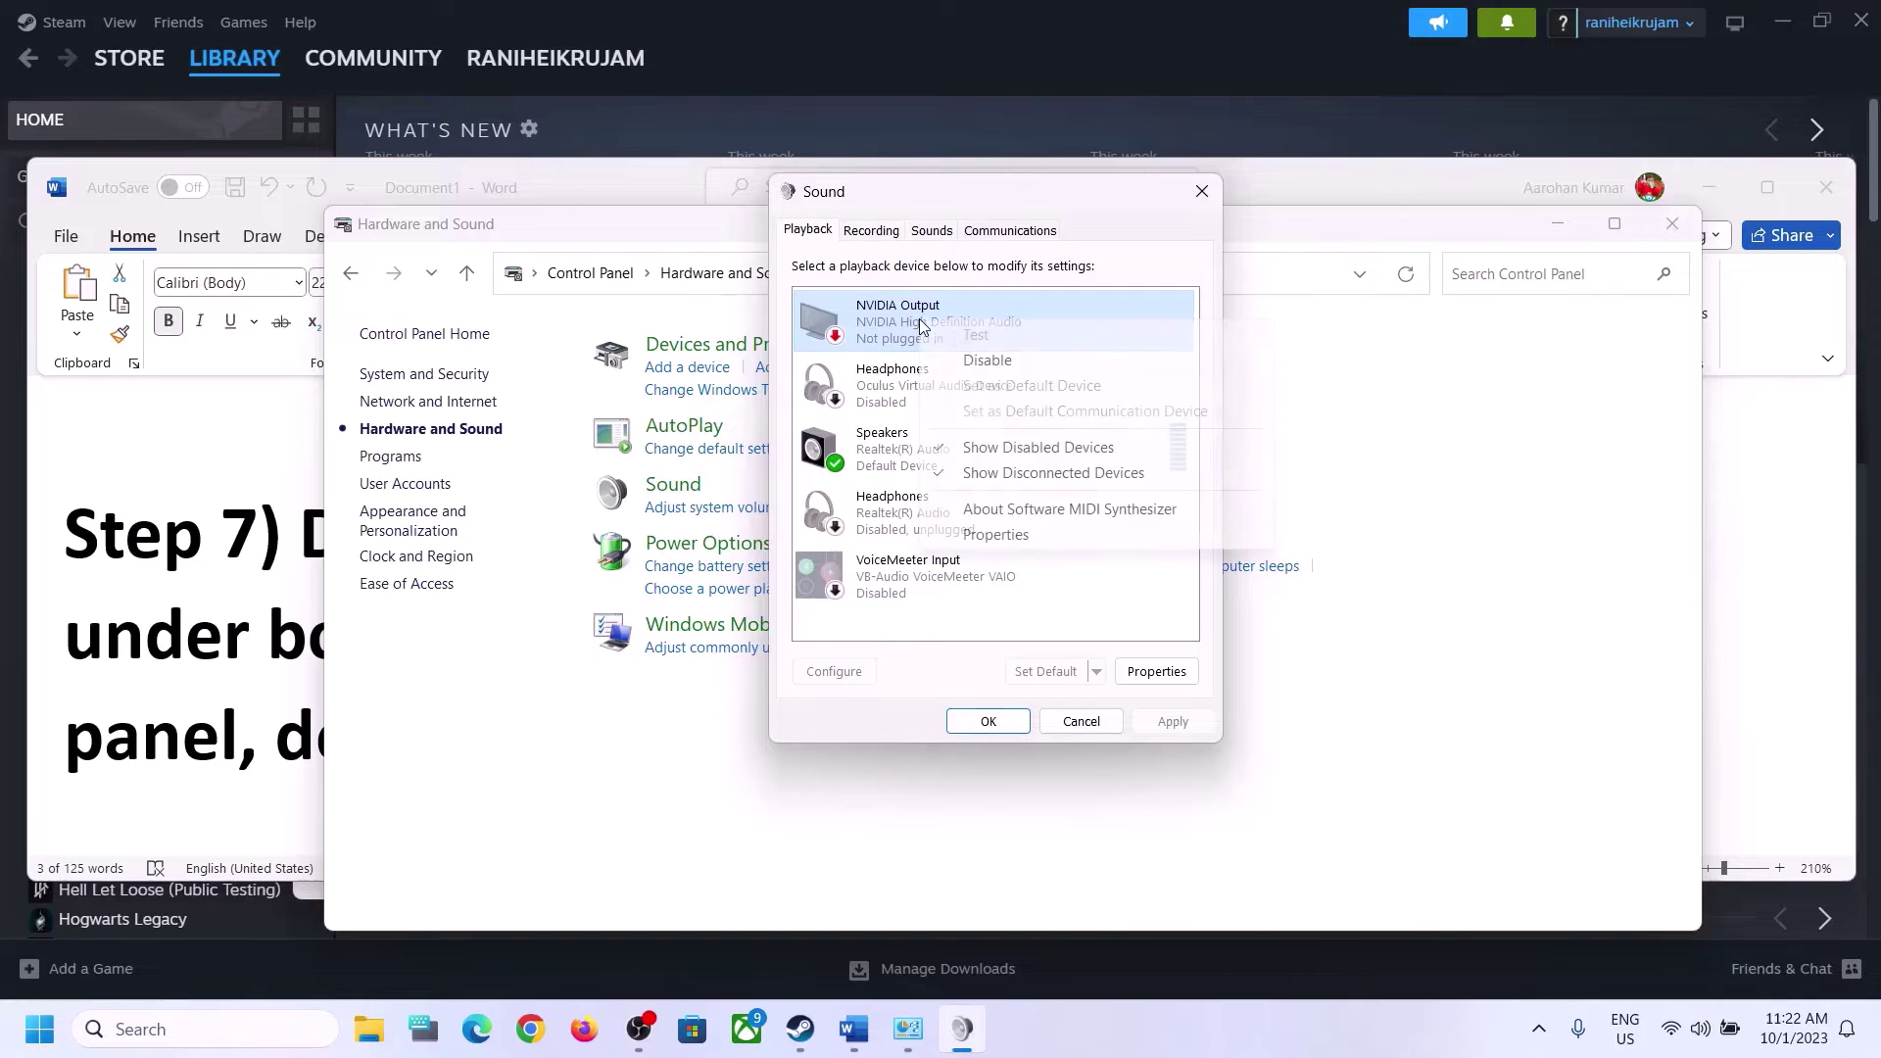
{"action": "left_click", "coordinate": [979, 360]}
{"action": "left_click", "coordinate": [880, 473]}
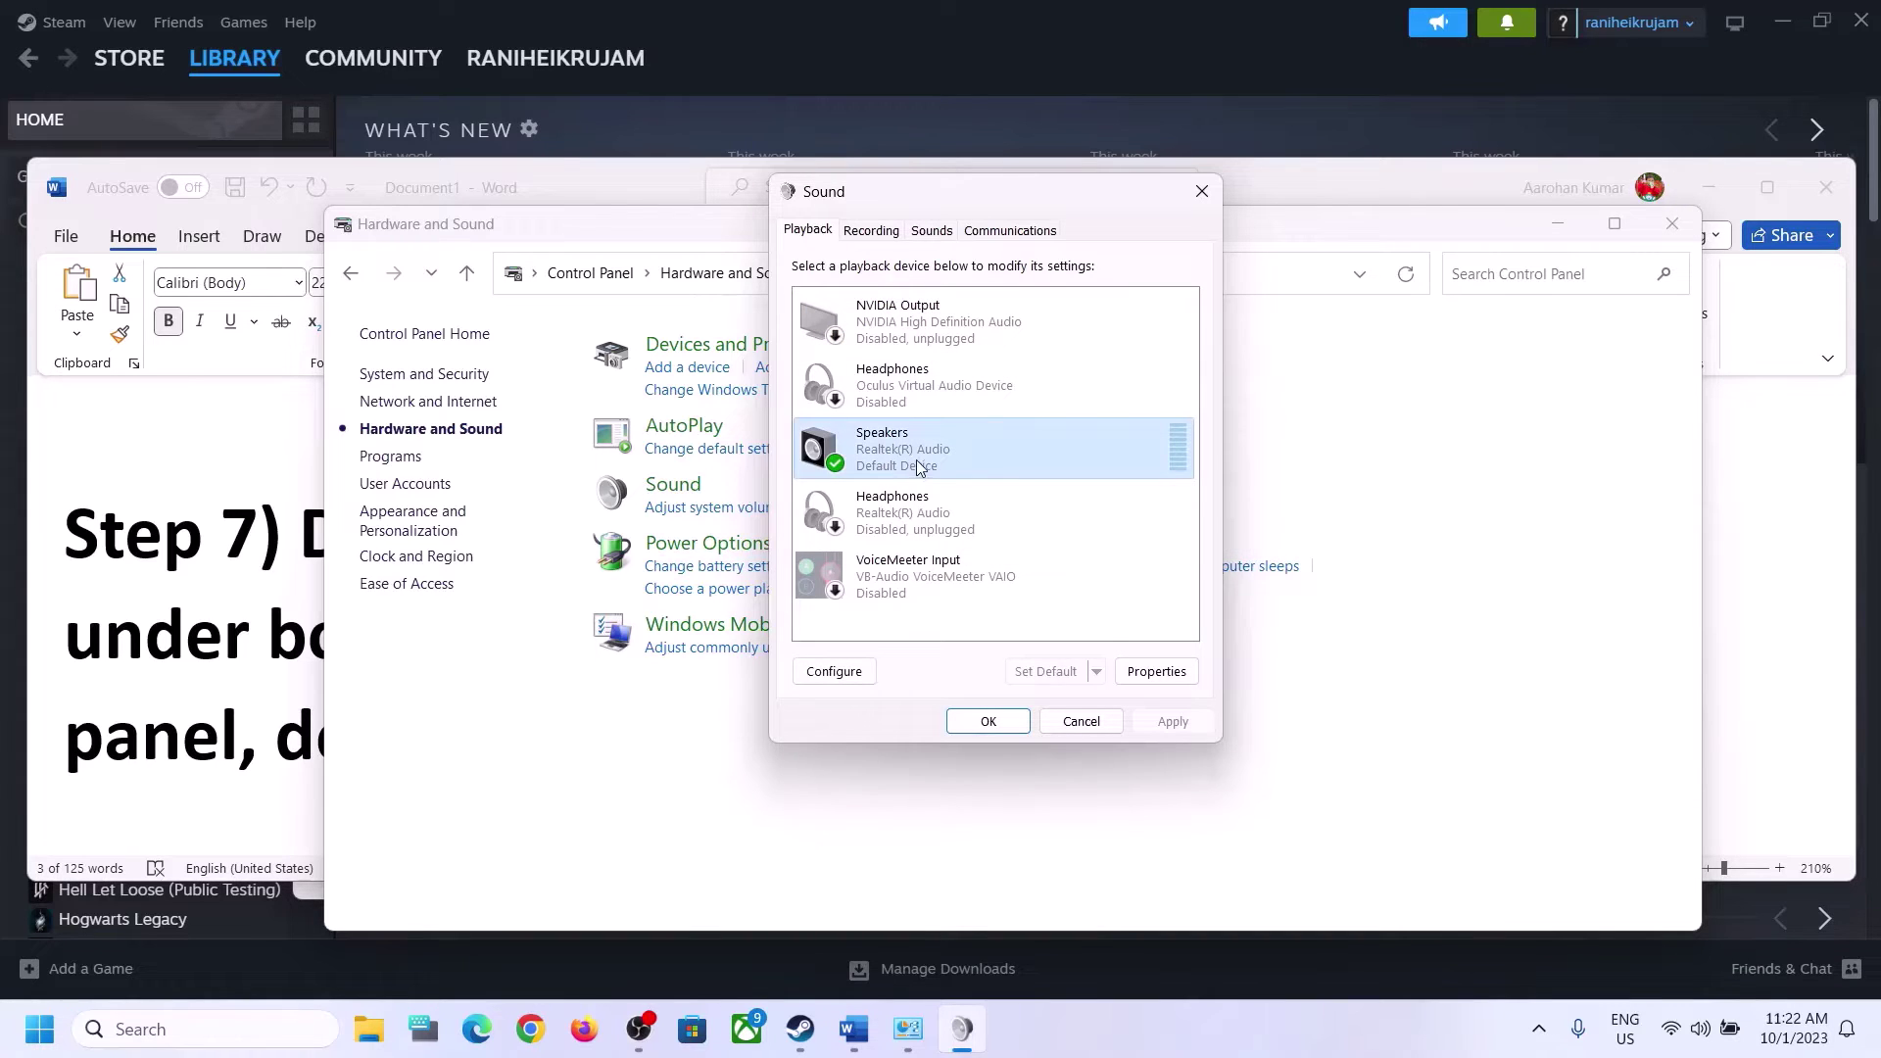
{"action": "right_click", "coordinate": [918, 459]}
{"action": "left_click", "coordinate": [918, 450]}
- Close Sound, open Device Manager, and expand Sound, video and game controllers
{"action": "left_click", "coordinate": [1212, 185]}
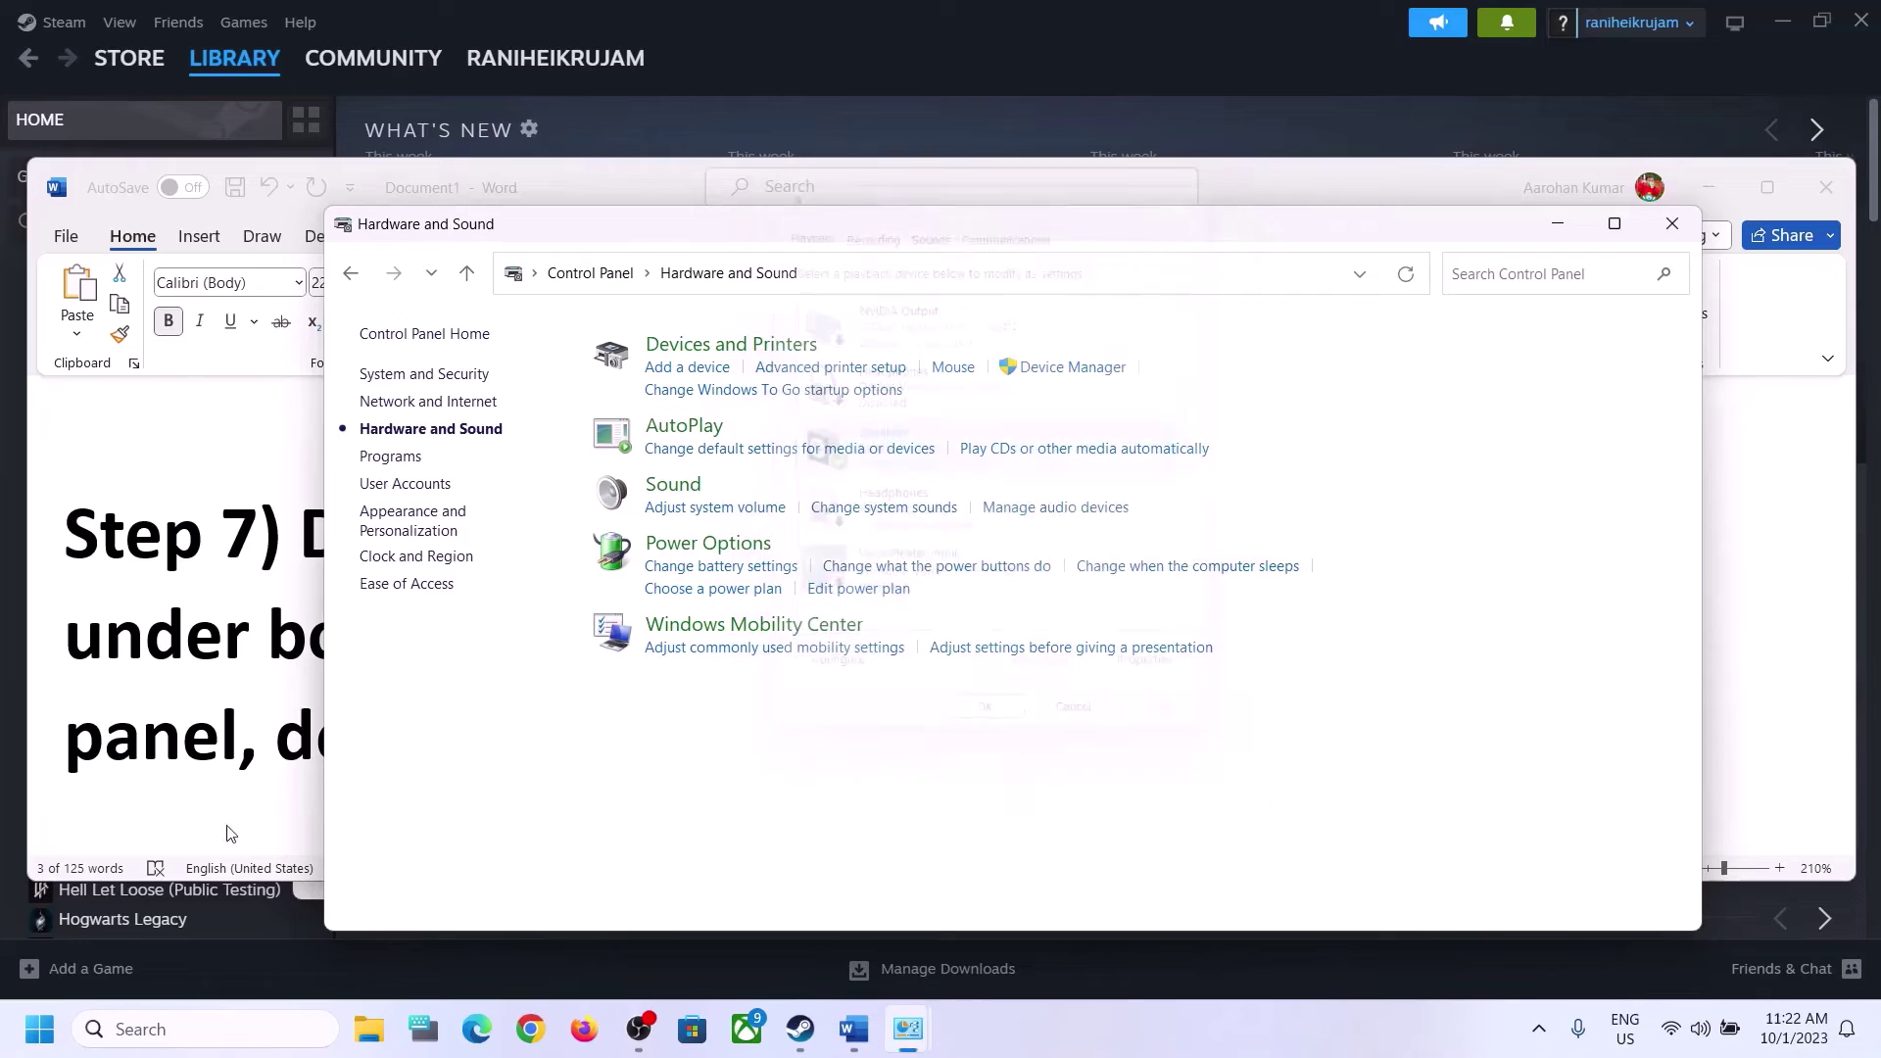
{"action": "right_click", "coordinate": [49, 1048]}
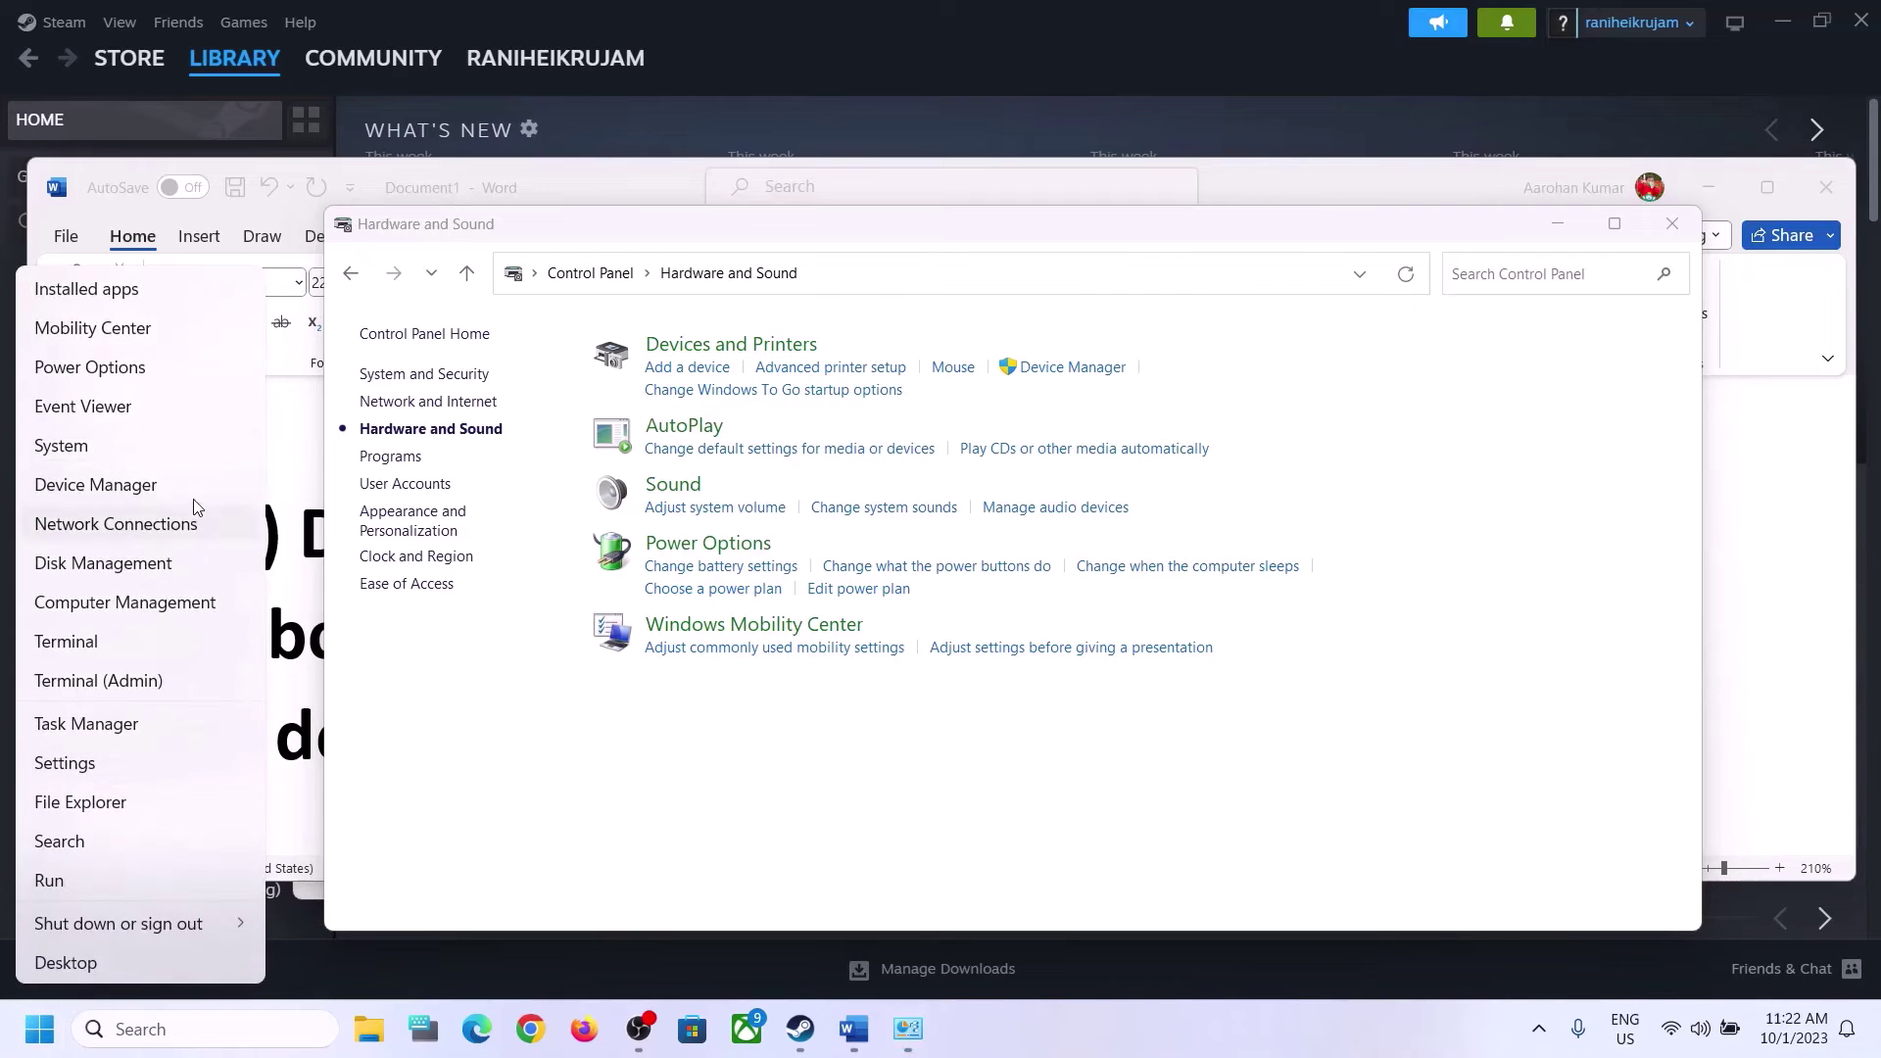
{"action": "left_click", "coordinate": [129, 486]}
{"action": "left_click_drag", "start_coordinate": [748, 80], "coordinate": [1301, 179]}
{"action": "scroll", "coordinate": [985, 586], "scroll_direction": "down", "scroll_amount": 1}
{"action": "left_click", "coordinate": [840, 694]}
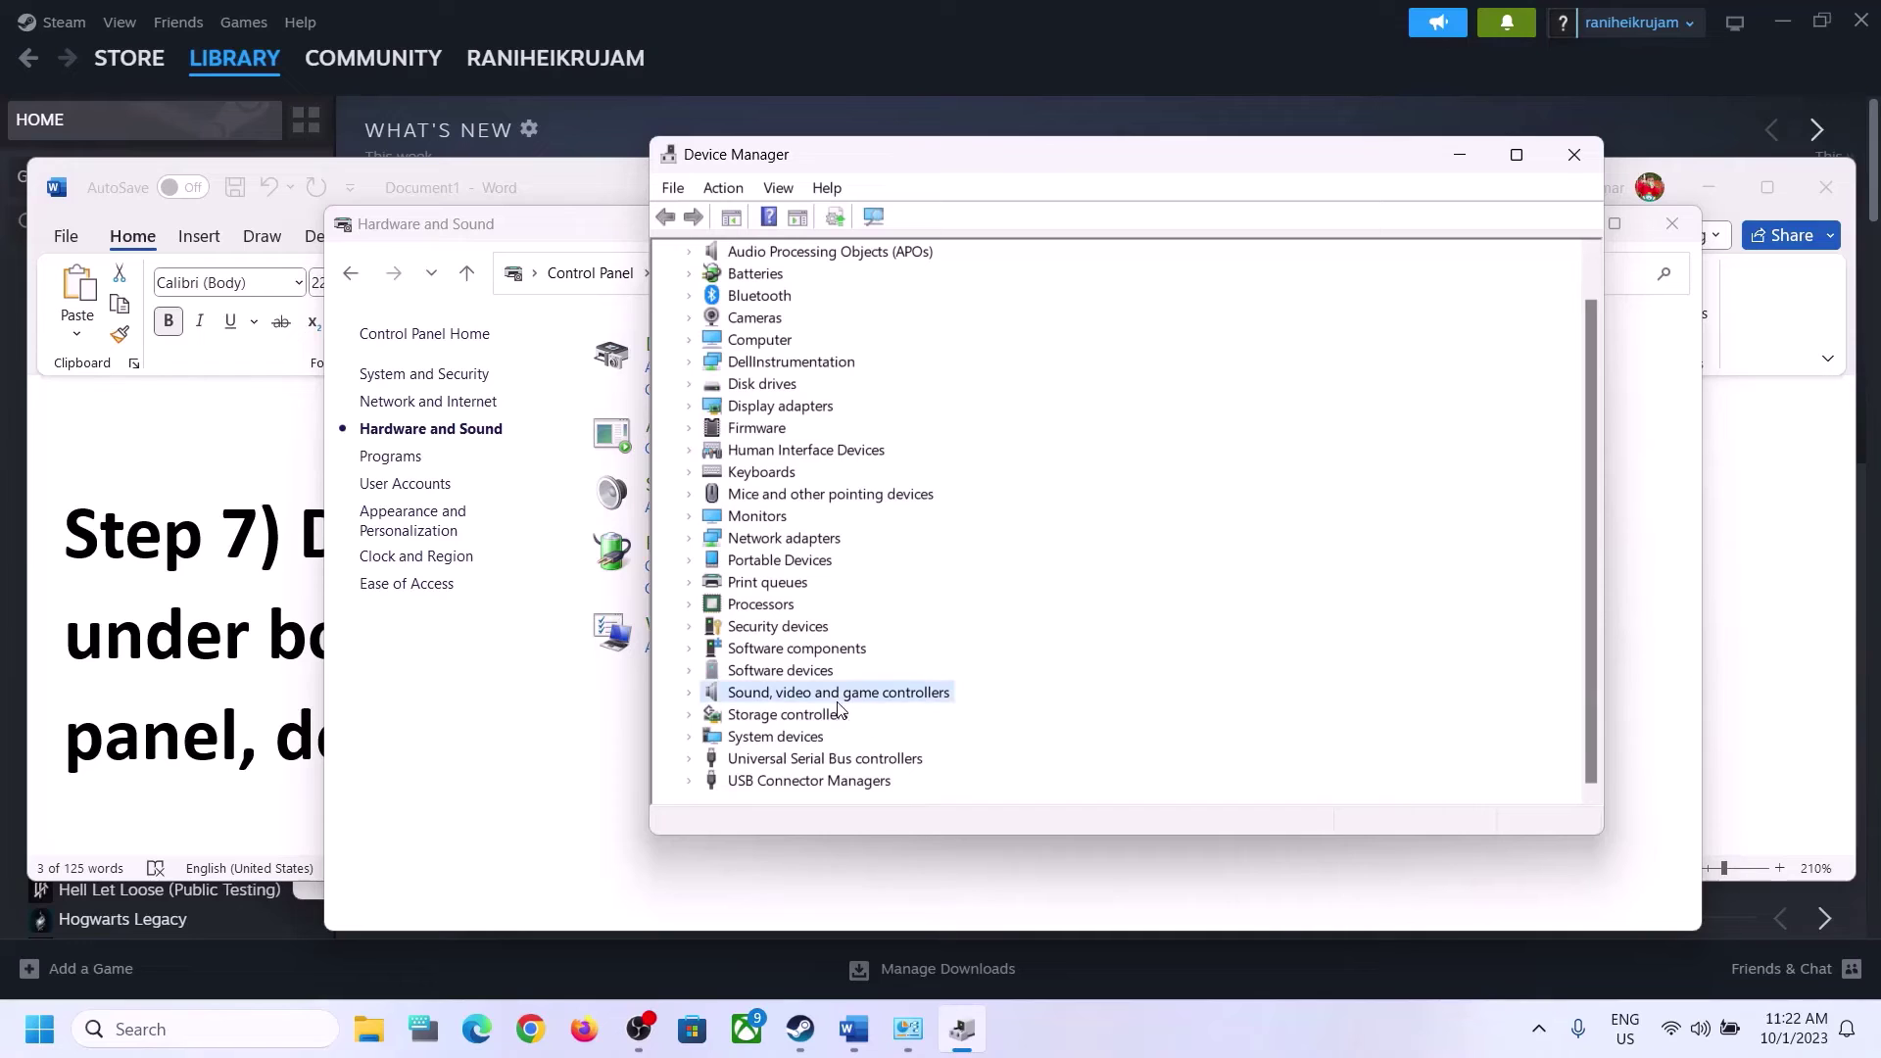
{"action": "left_click", "coordinate": [689, 693]}
{"action": "scroll", "coordinate": [955, 694], "scroll_direction": "down", "scroll_amount": 2}
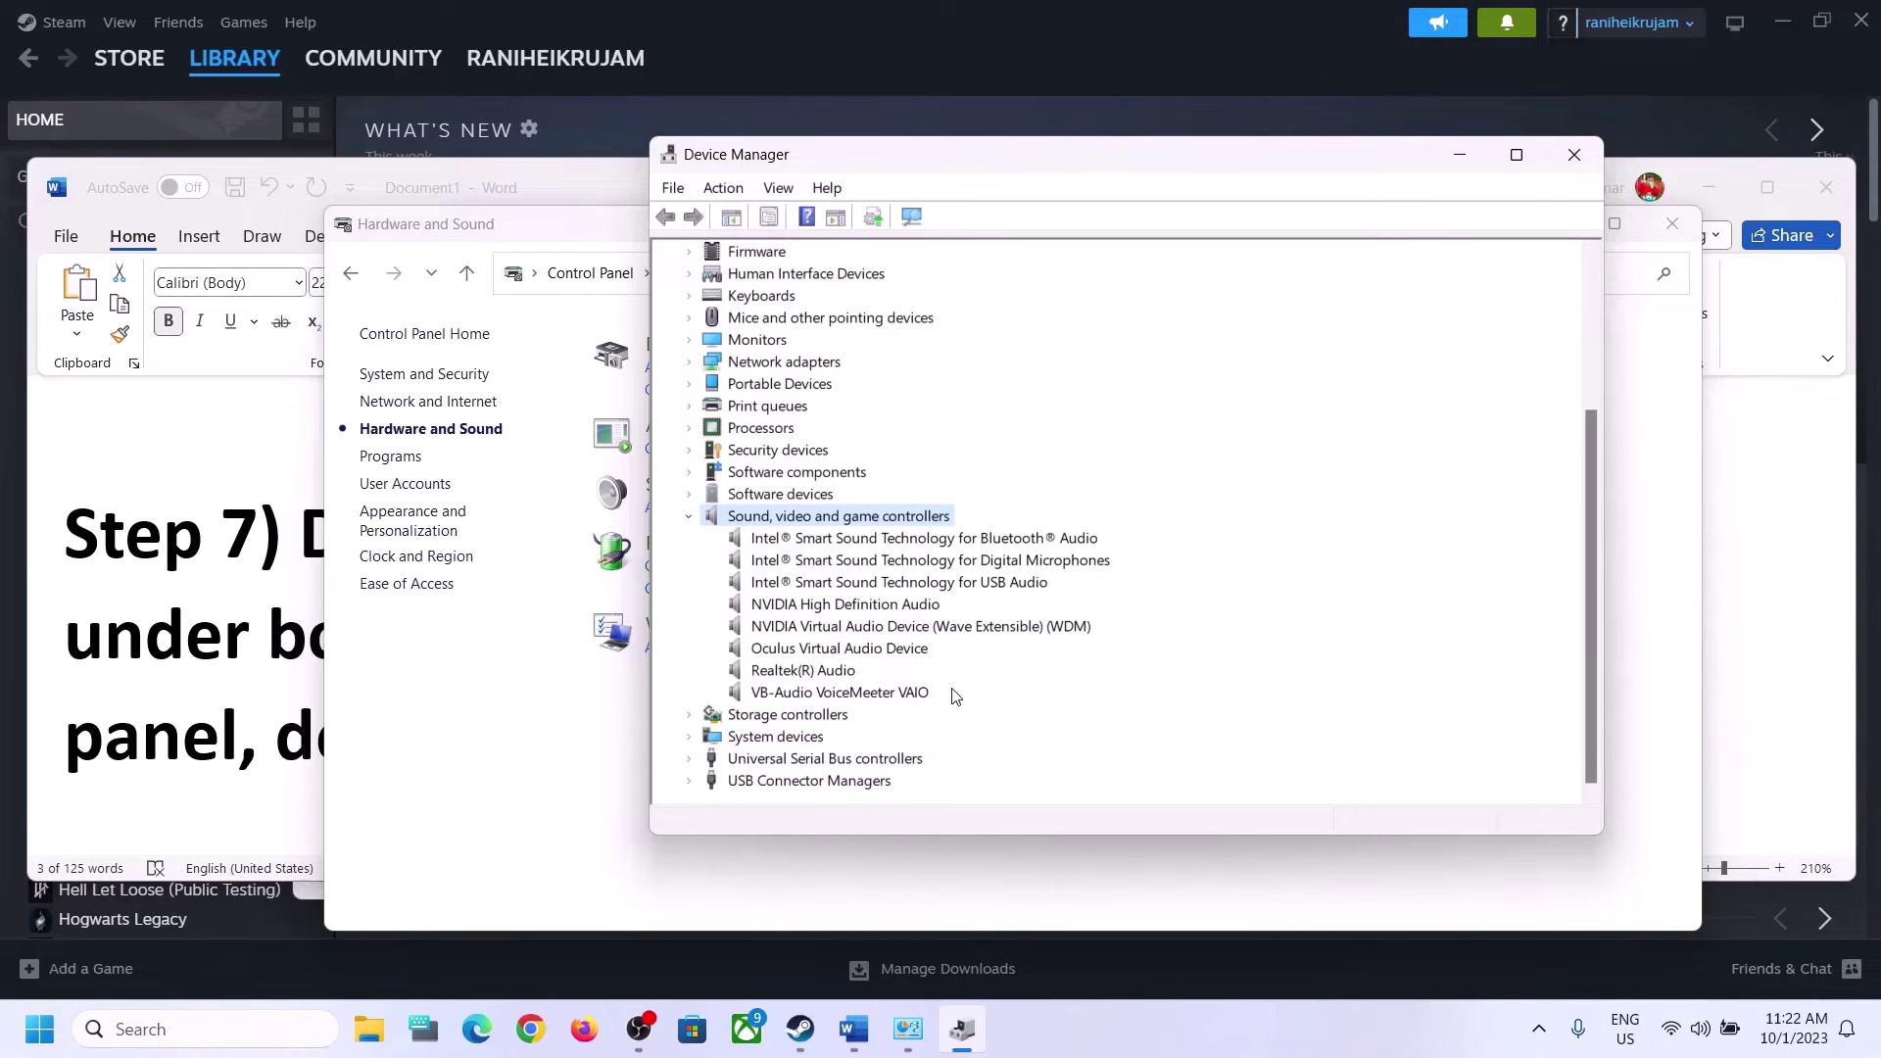
- Disable the VB-Audio VoiceMeeter VAIO and Oculus Virtual Audio Device drivers
{"action": "left_click", "coordinate": [796, 672]}
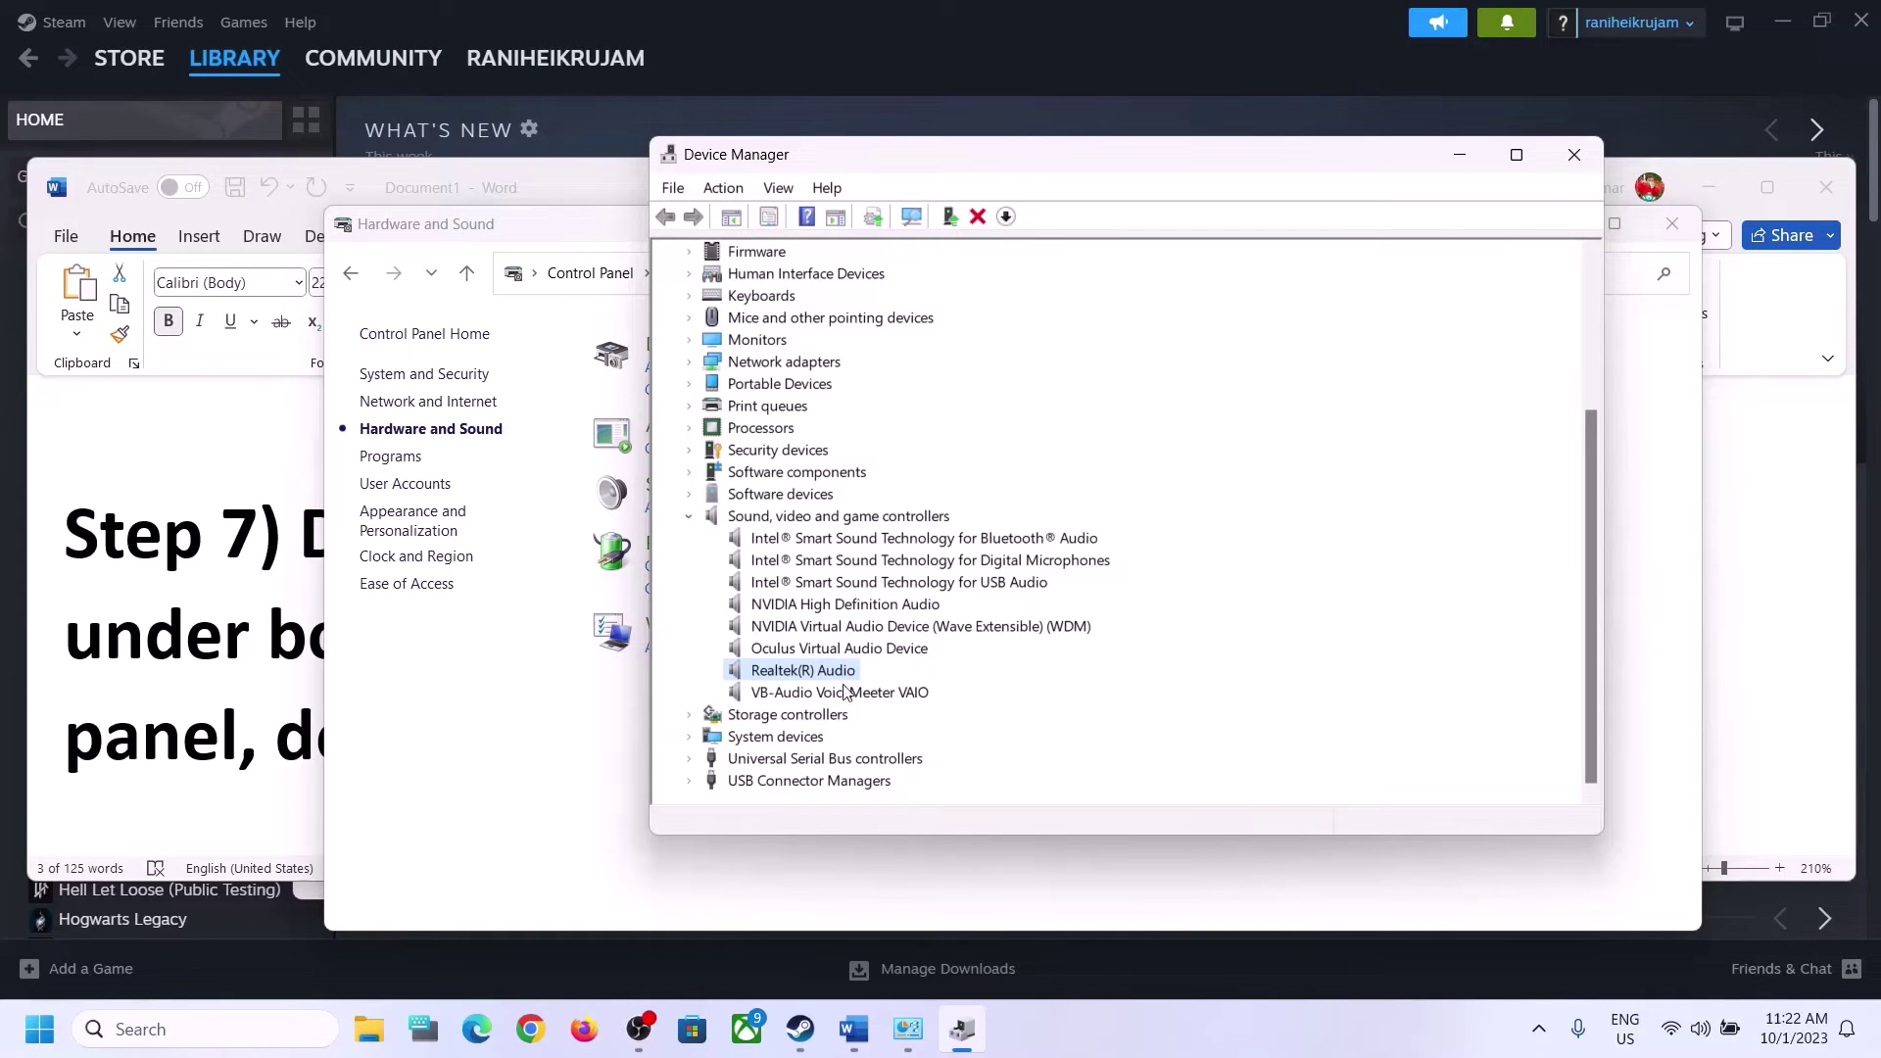
{"action": "left_click", "coordinate": [818, 694]}
{"action": "right_click", "coordinate": [866, 705]}
{"action": "left_click", "coordinate": [973, 742]}
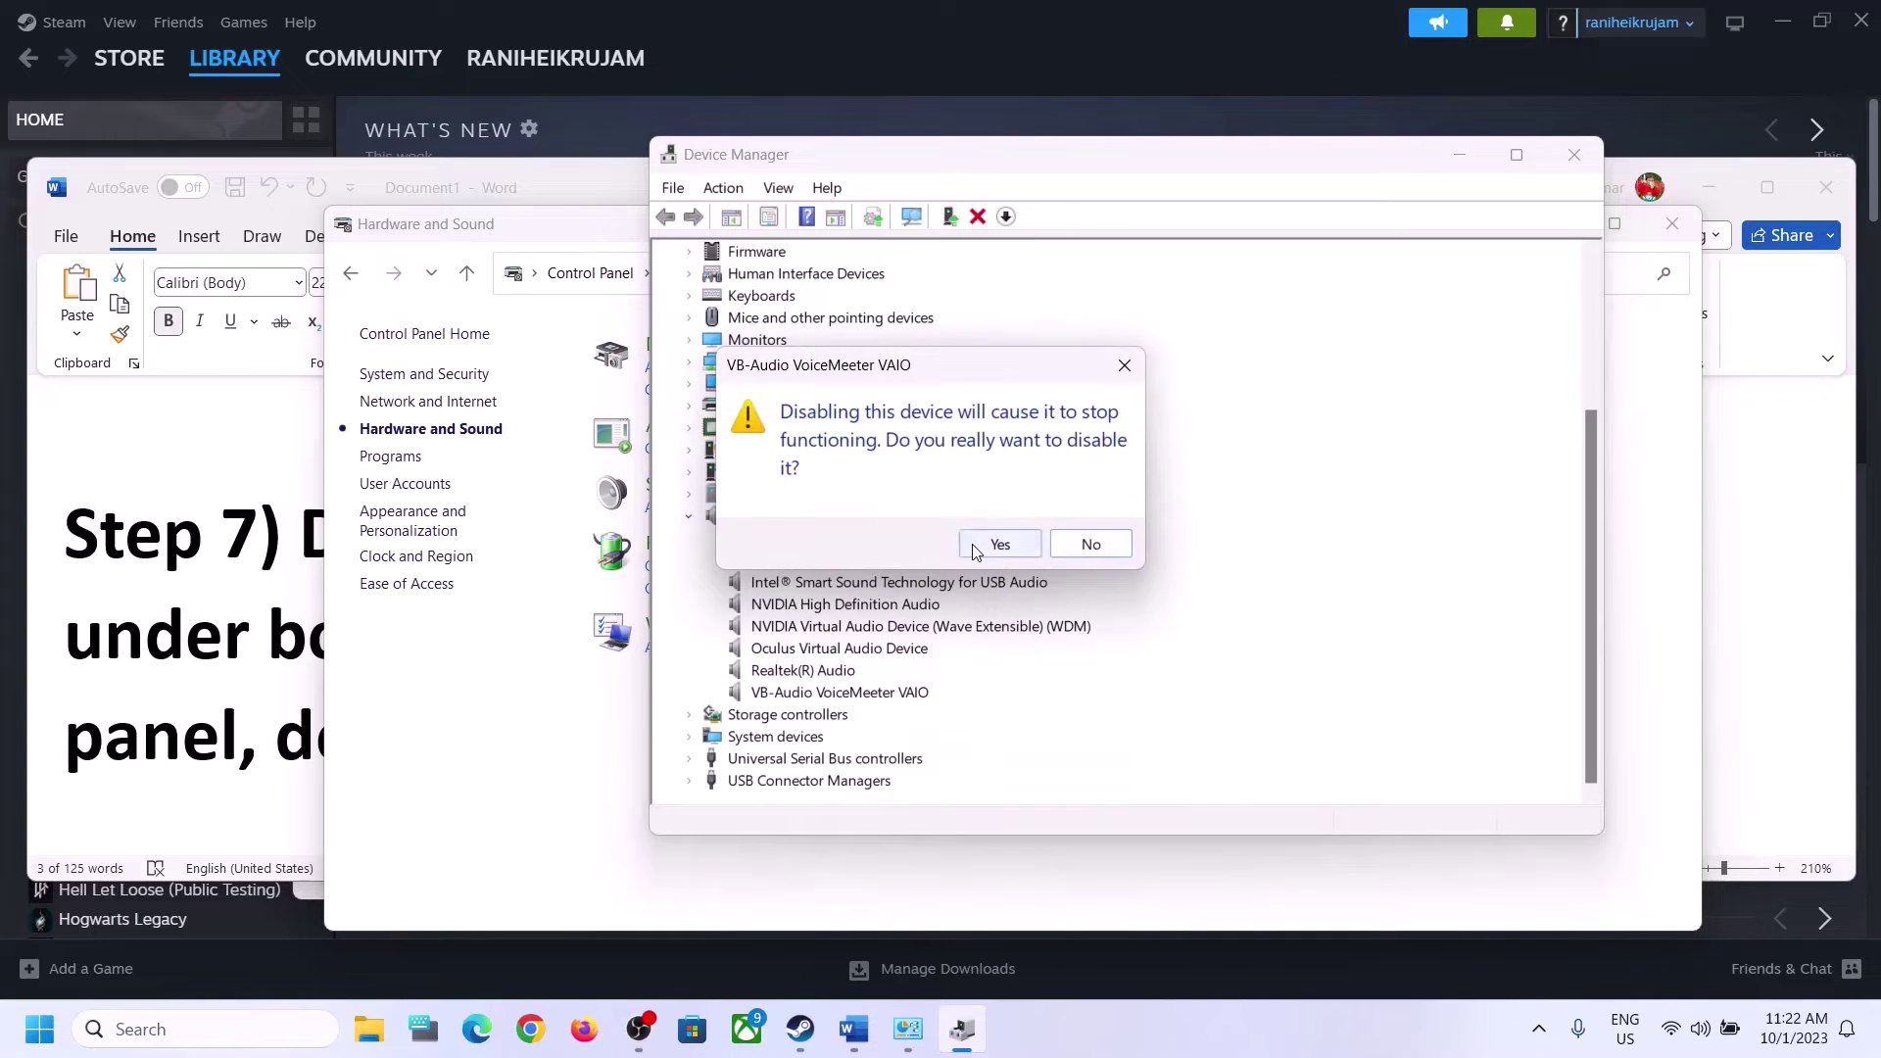
{"action": "left_click", "coordinate": [998, 544]}
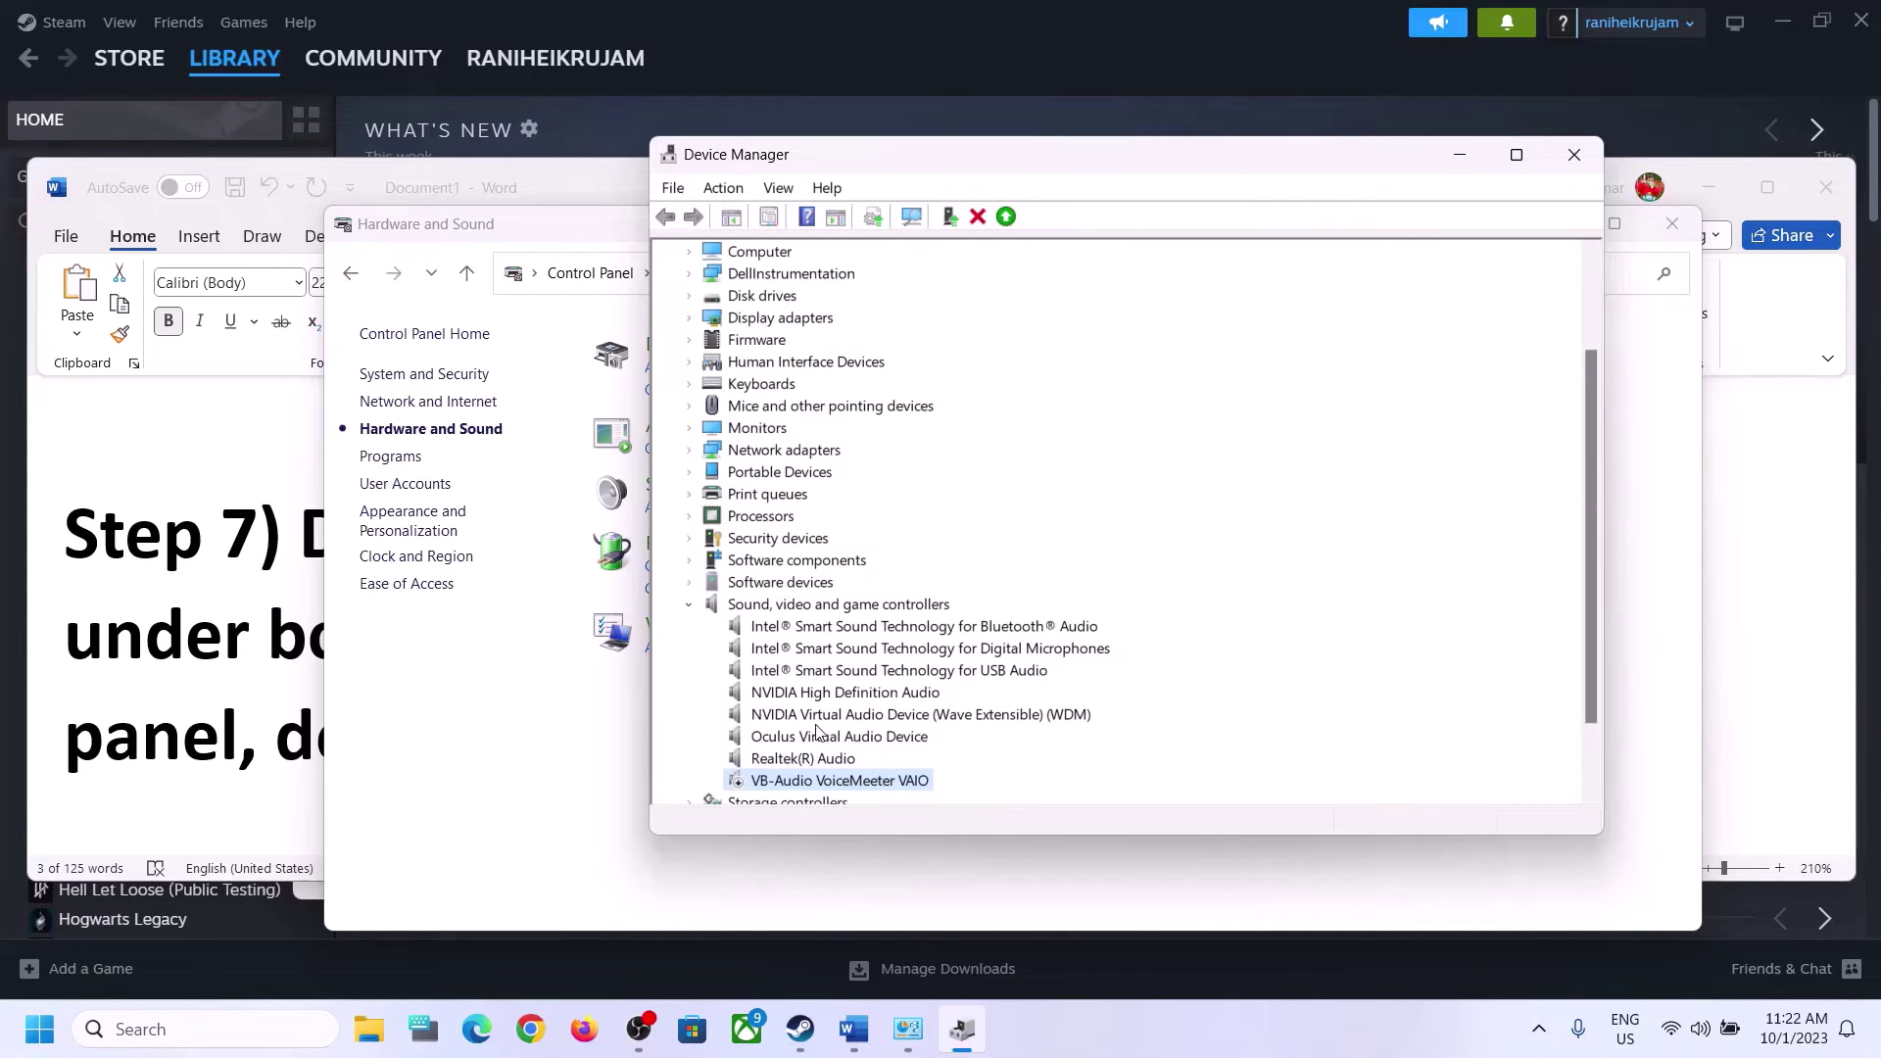
{"action": "left_click", "coordinate": [823, 740]}
{"action": "right_click", "coordinate": [825, 742]}
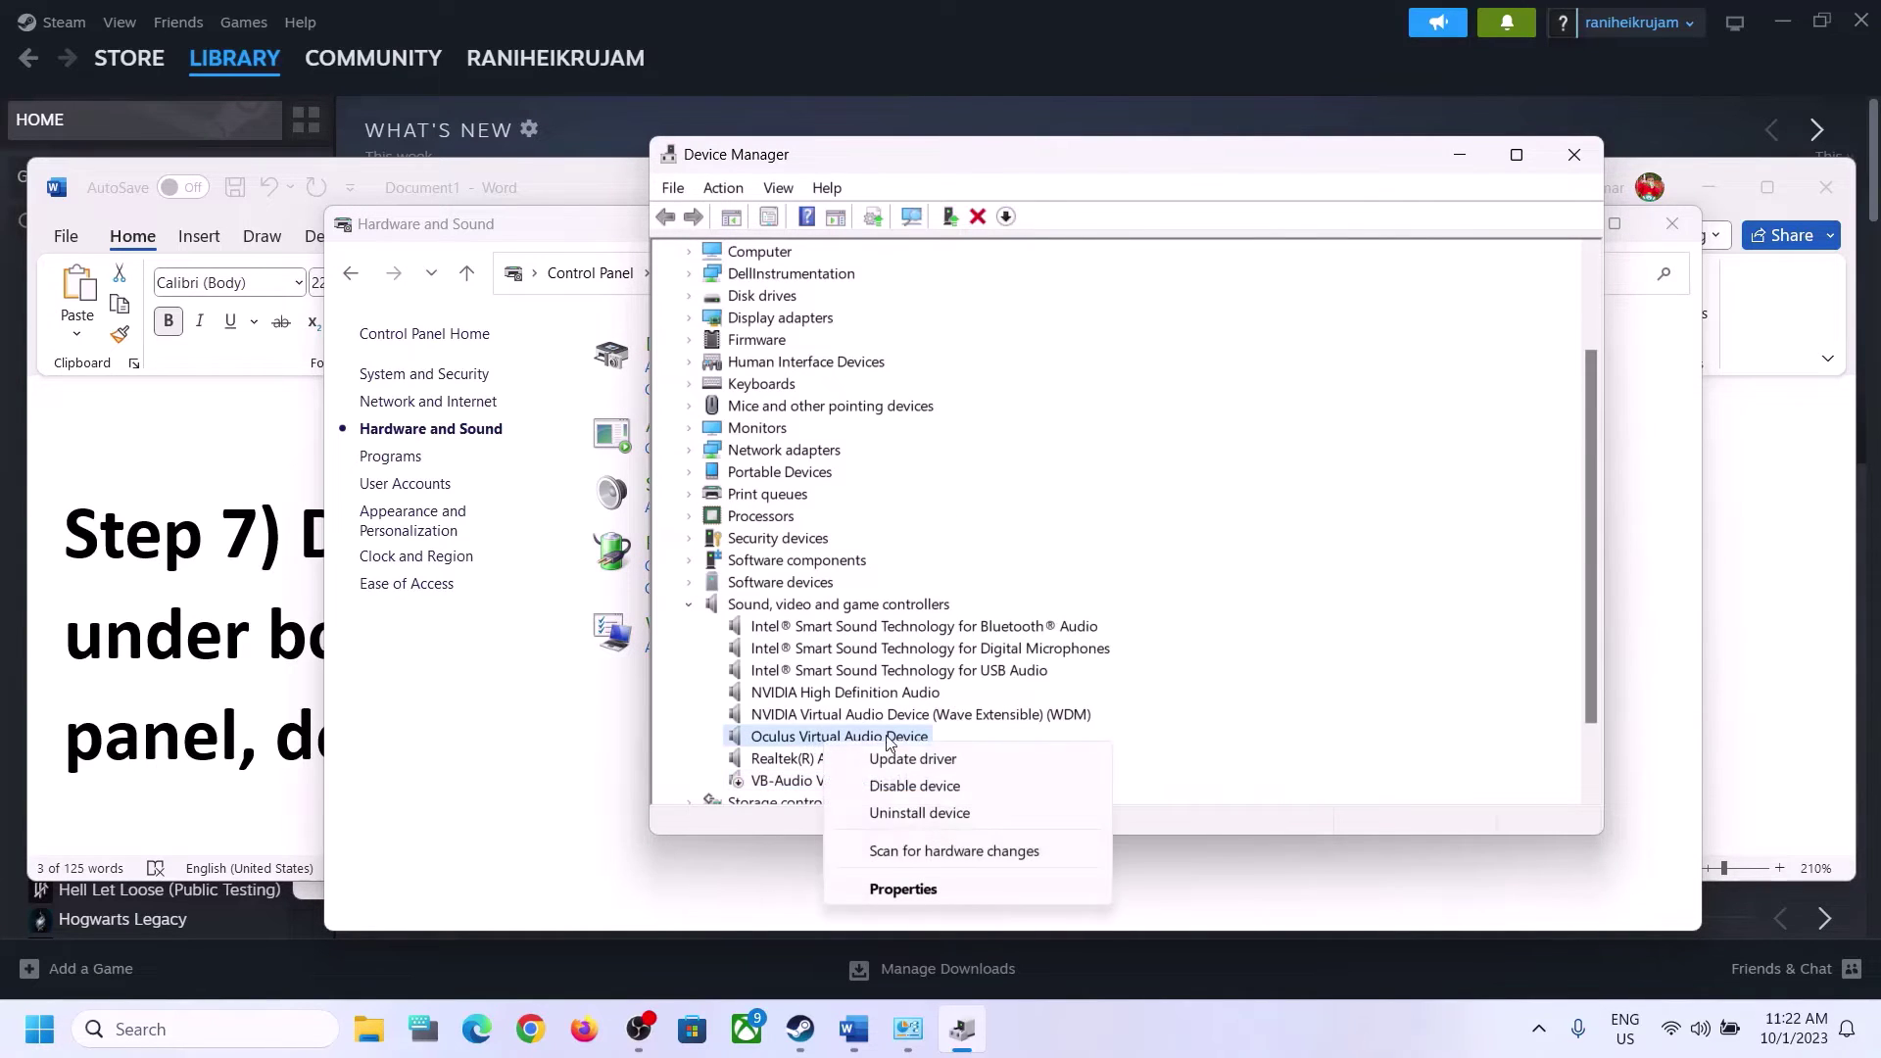
{"action": "left_click", "coordinate": [919, 787]}
{"action": "left_click", "coordinate": [988, 545]}
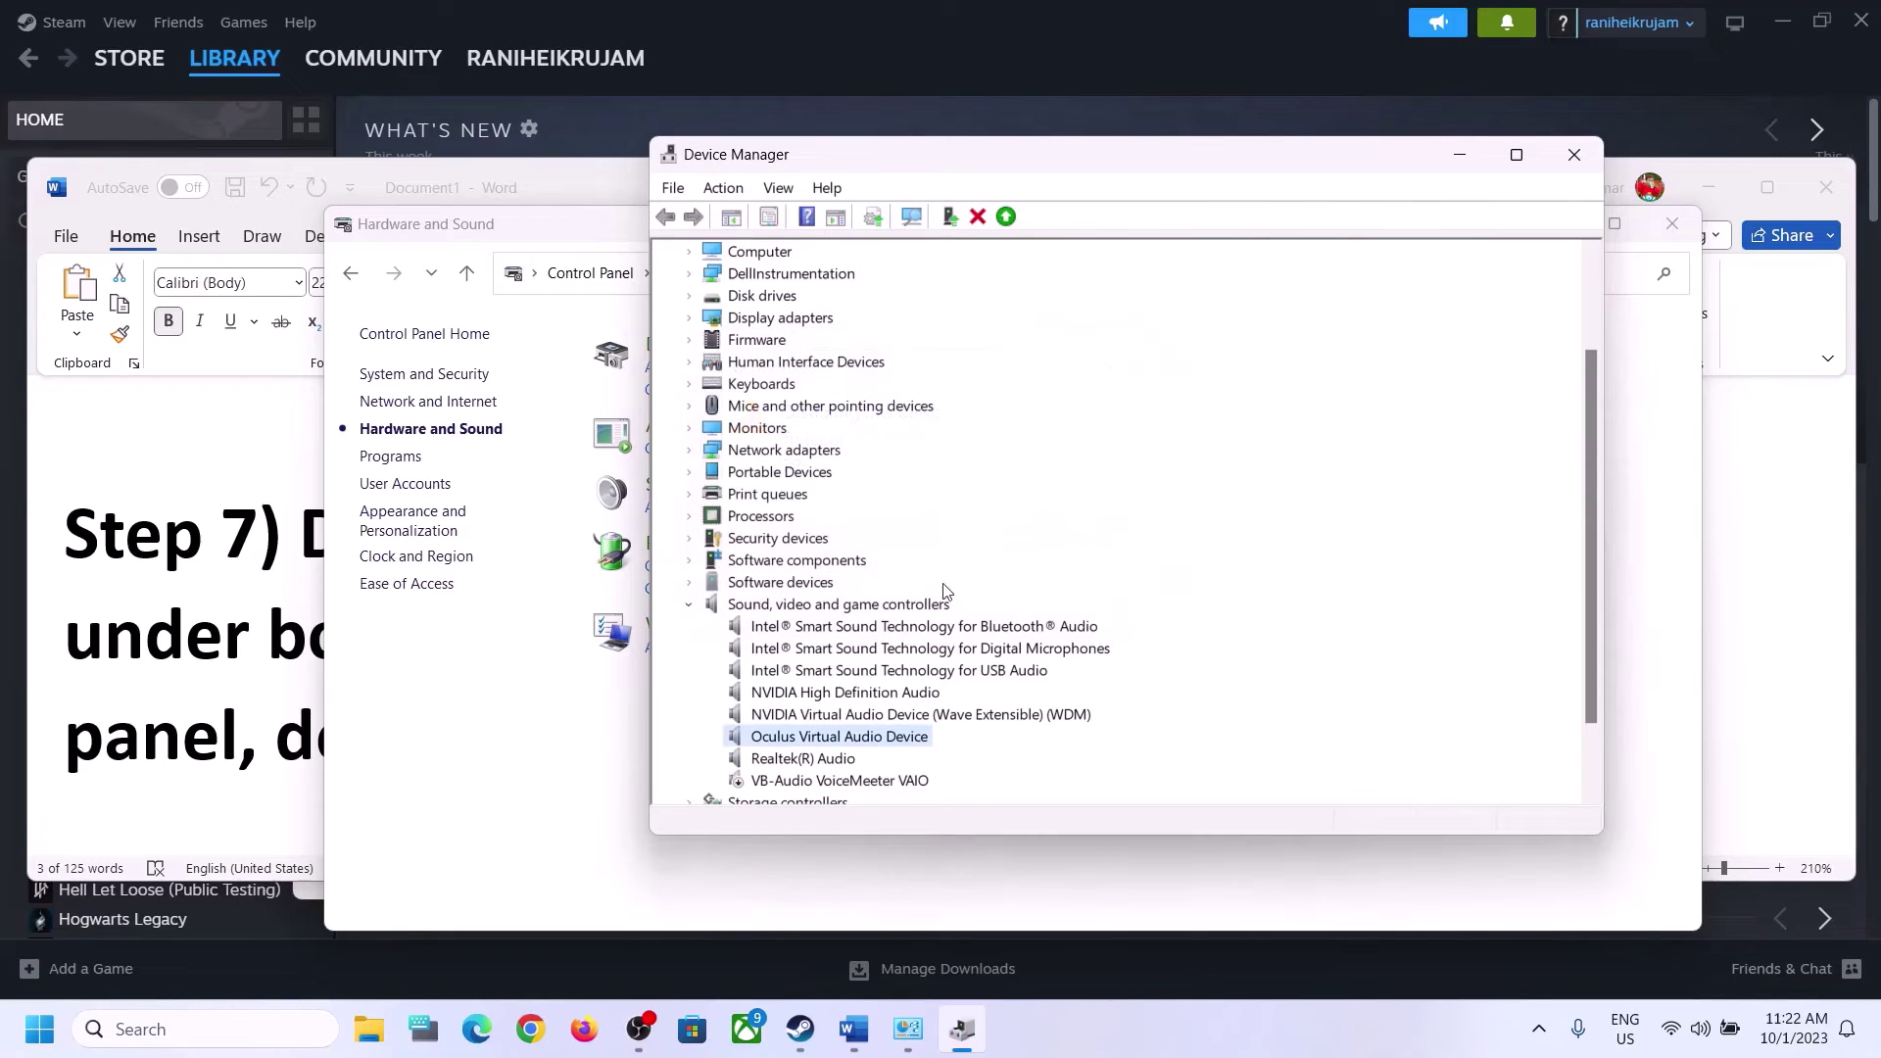
- Disable the NVIDIA Virtual Audio Device and NVIDIA High Definition Audio drivers
{"action": "scroll", "coordinate": [940, 649], "scroll_direction": "down", "scroll_amount": 2}
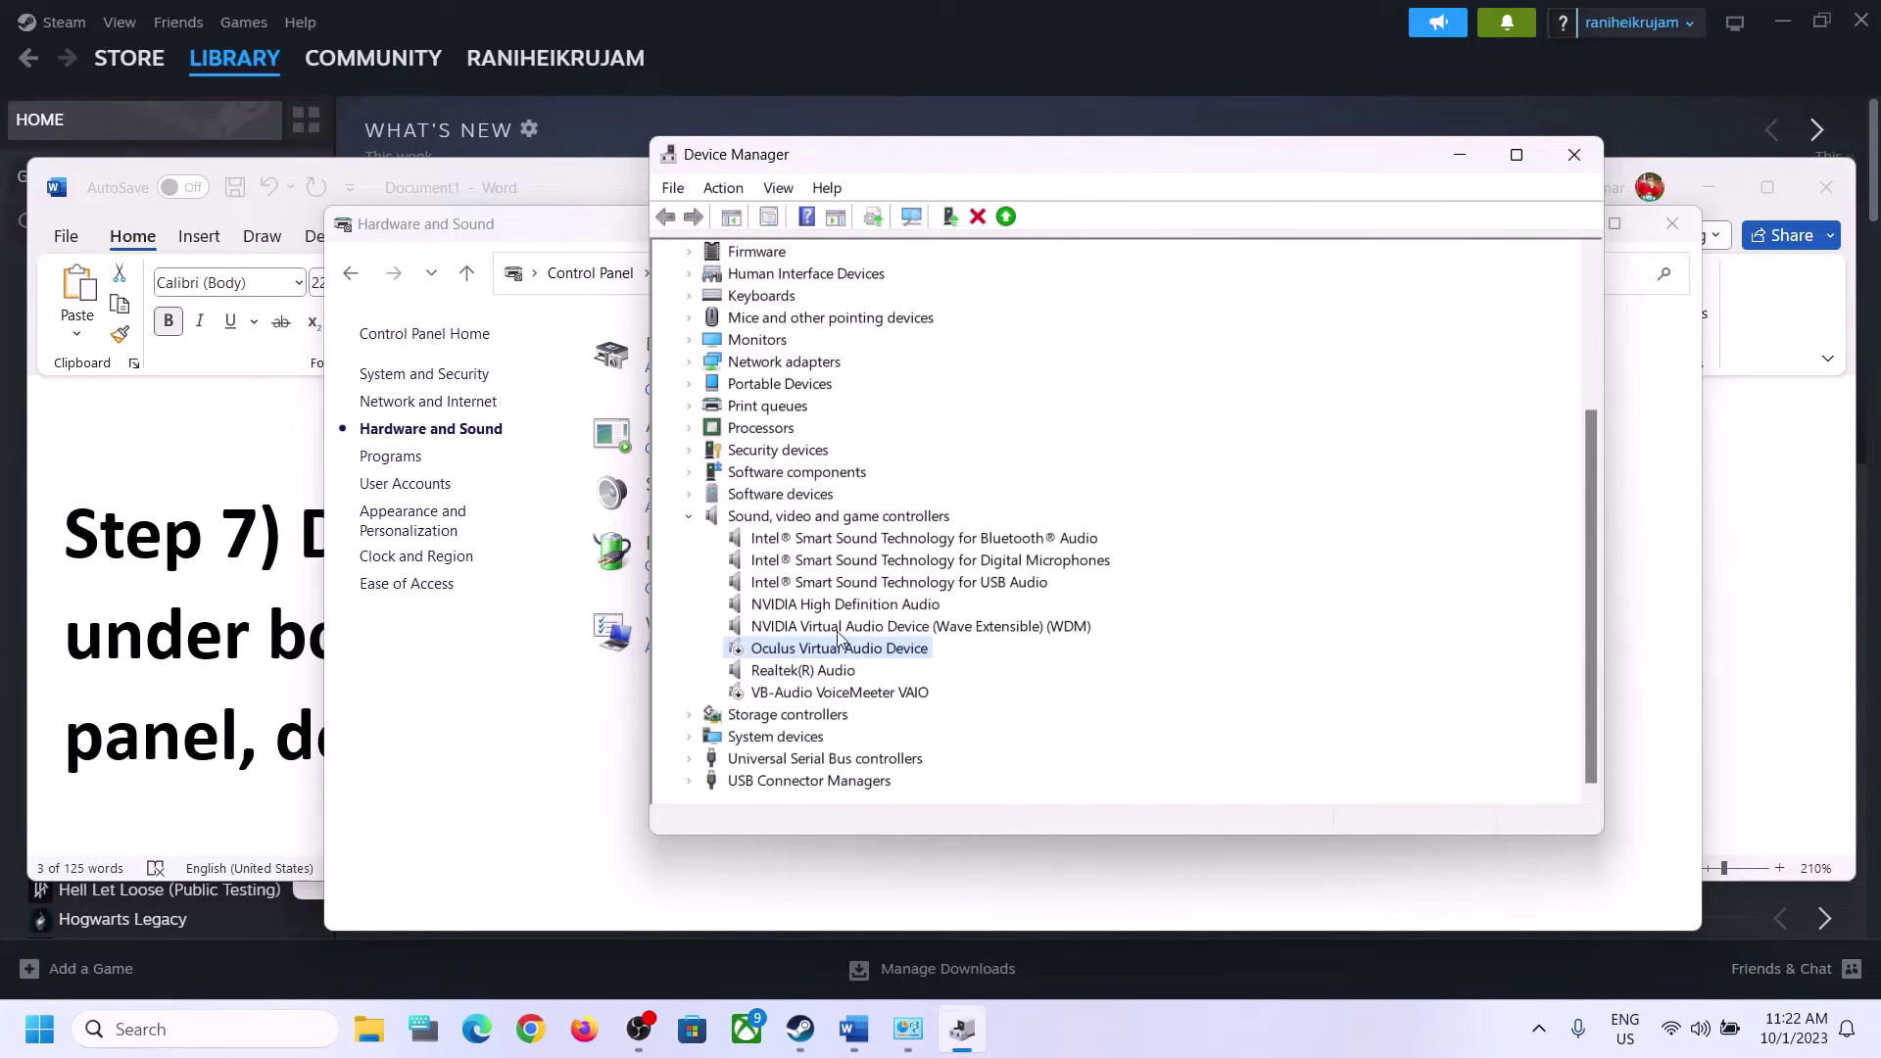
{"action": "left_click", "coordinate": [838, 635]}
{"action": "right_click", "coordinate": [839, 636]}
{"action": "left_click", "coordinate": [942, 669]}
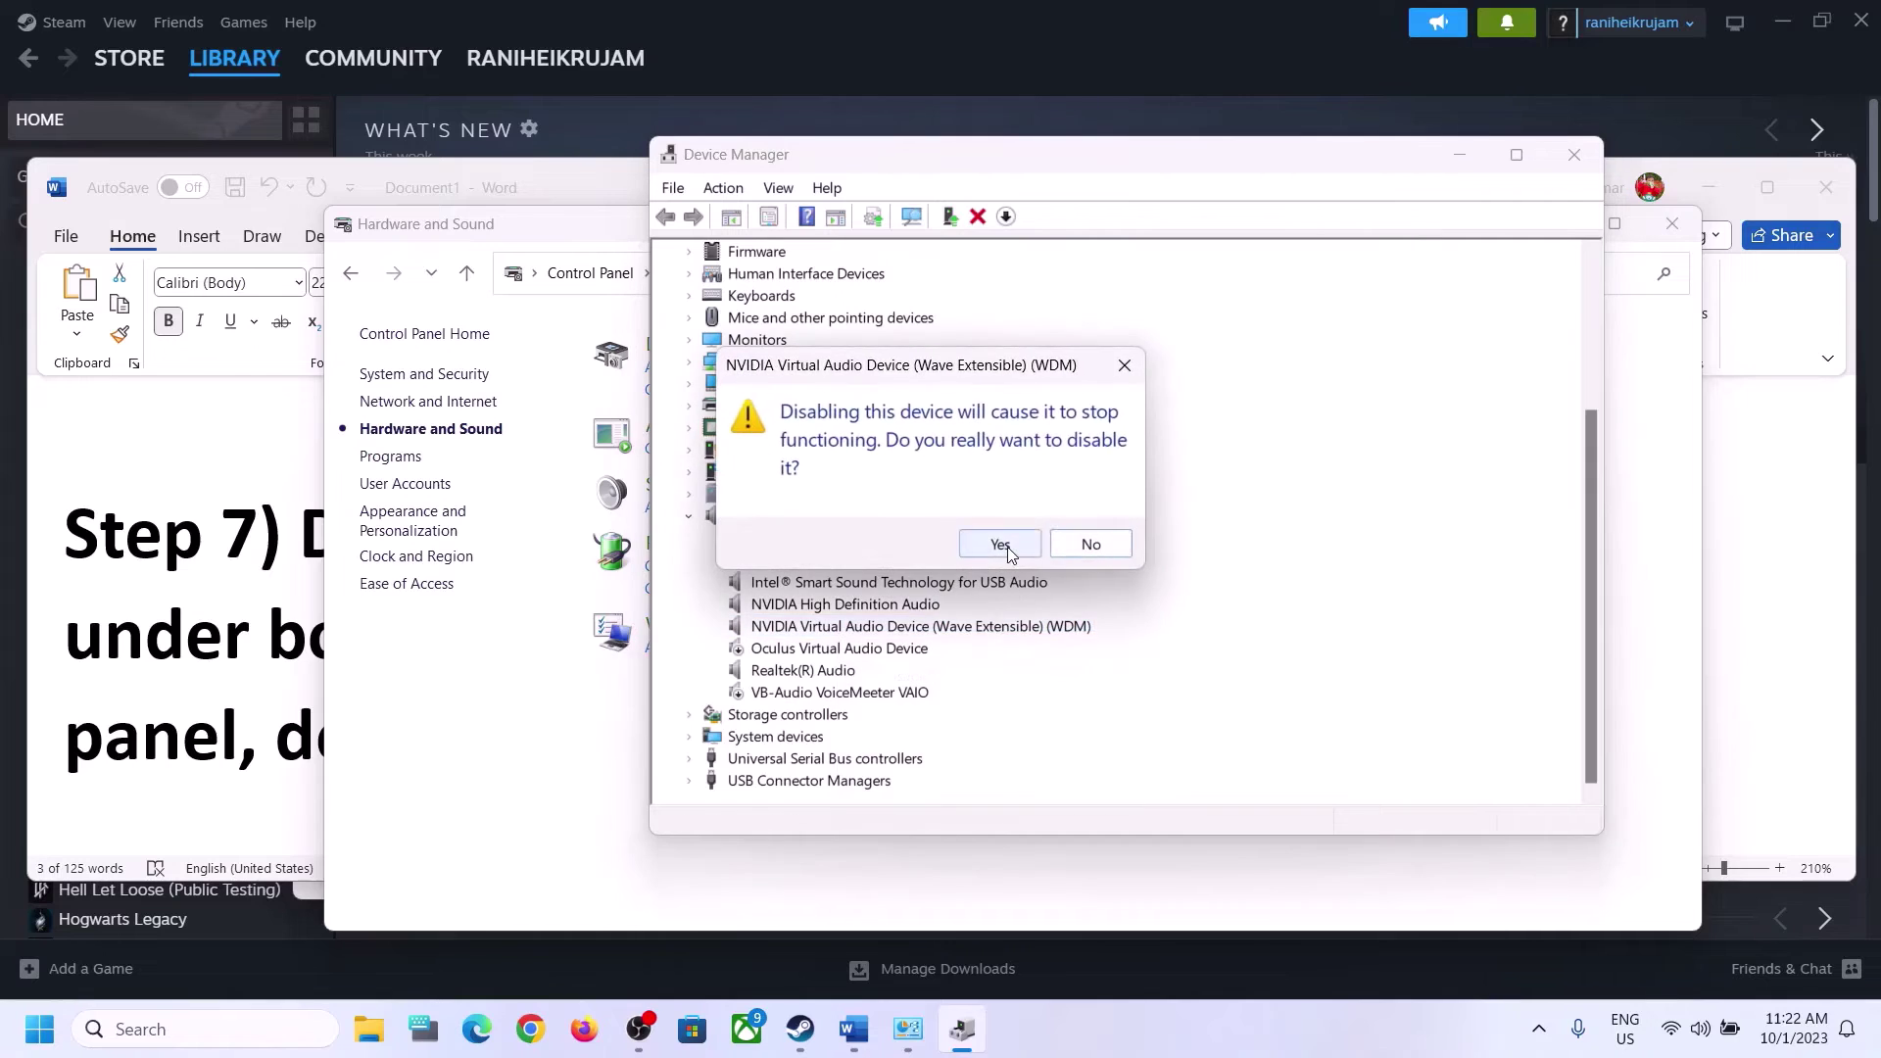
{"action": "left_click", "coordinate": [992, 545]}
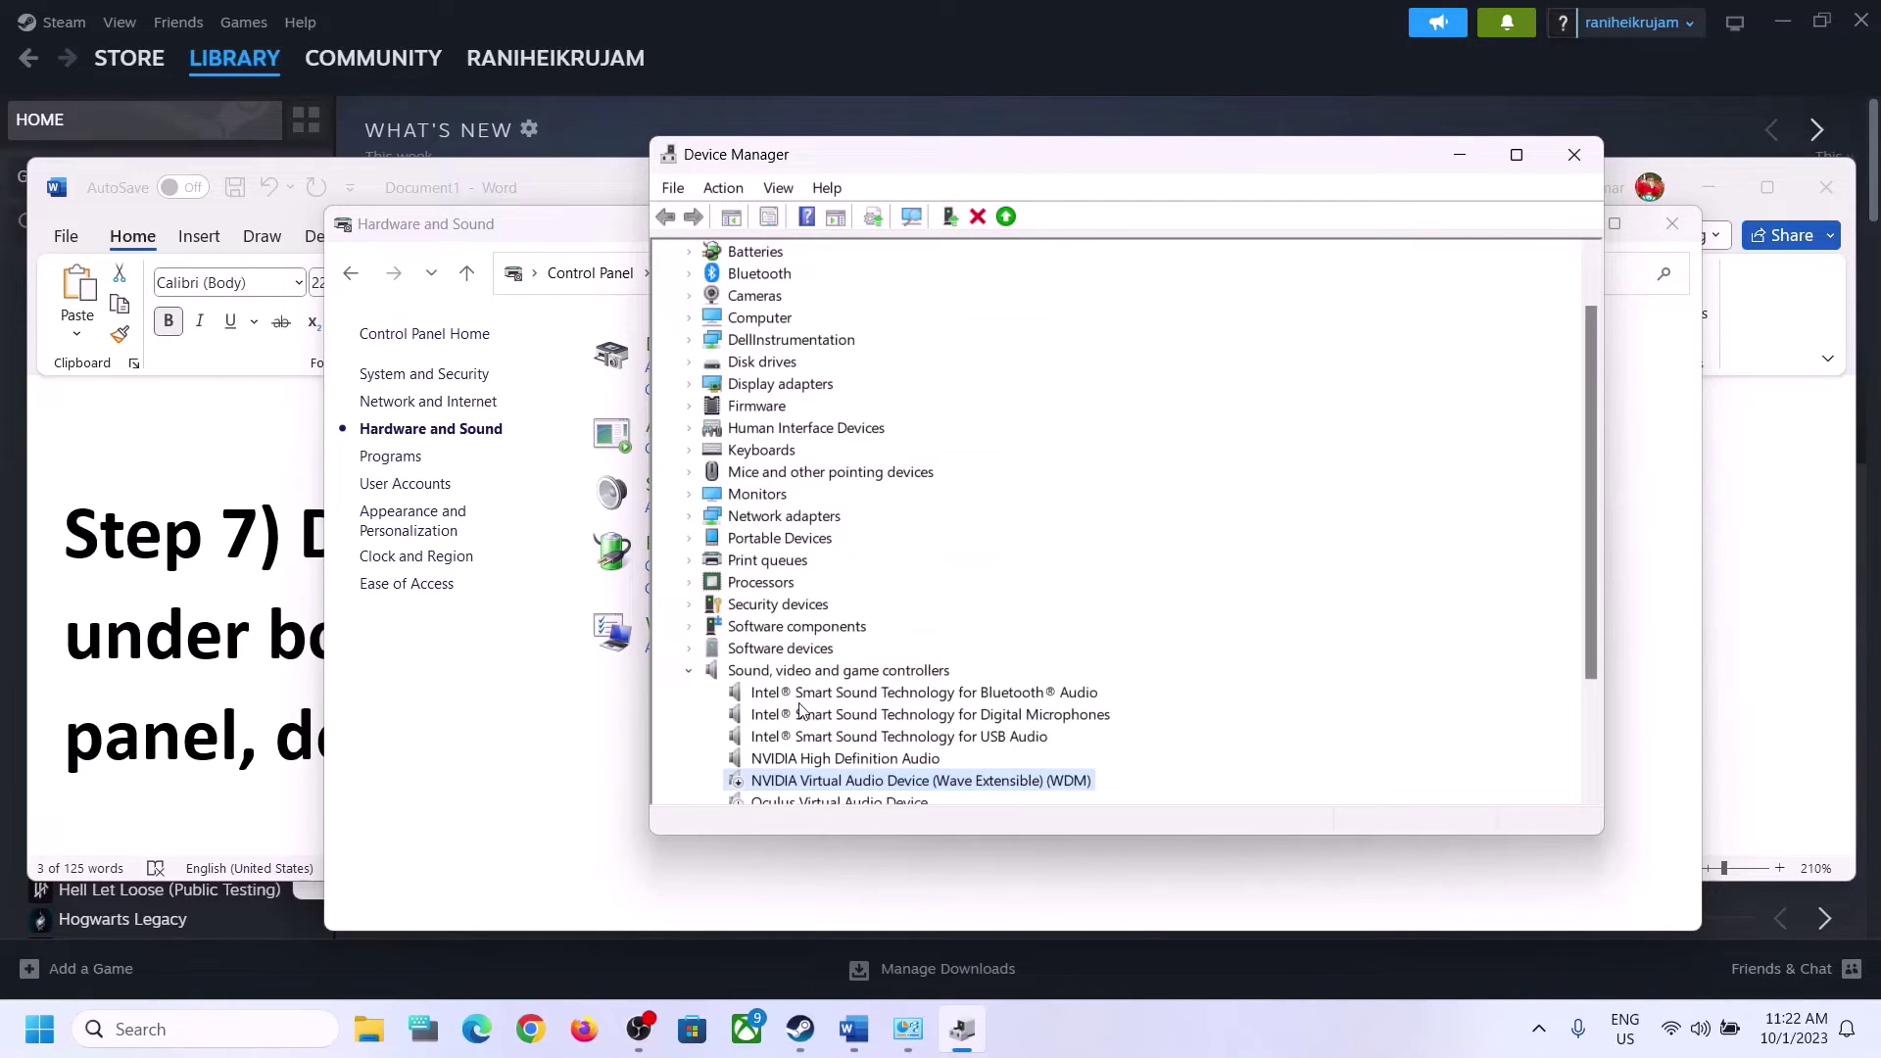
{"action": "right_click", "coordinate": [809, 760]}
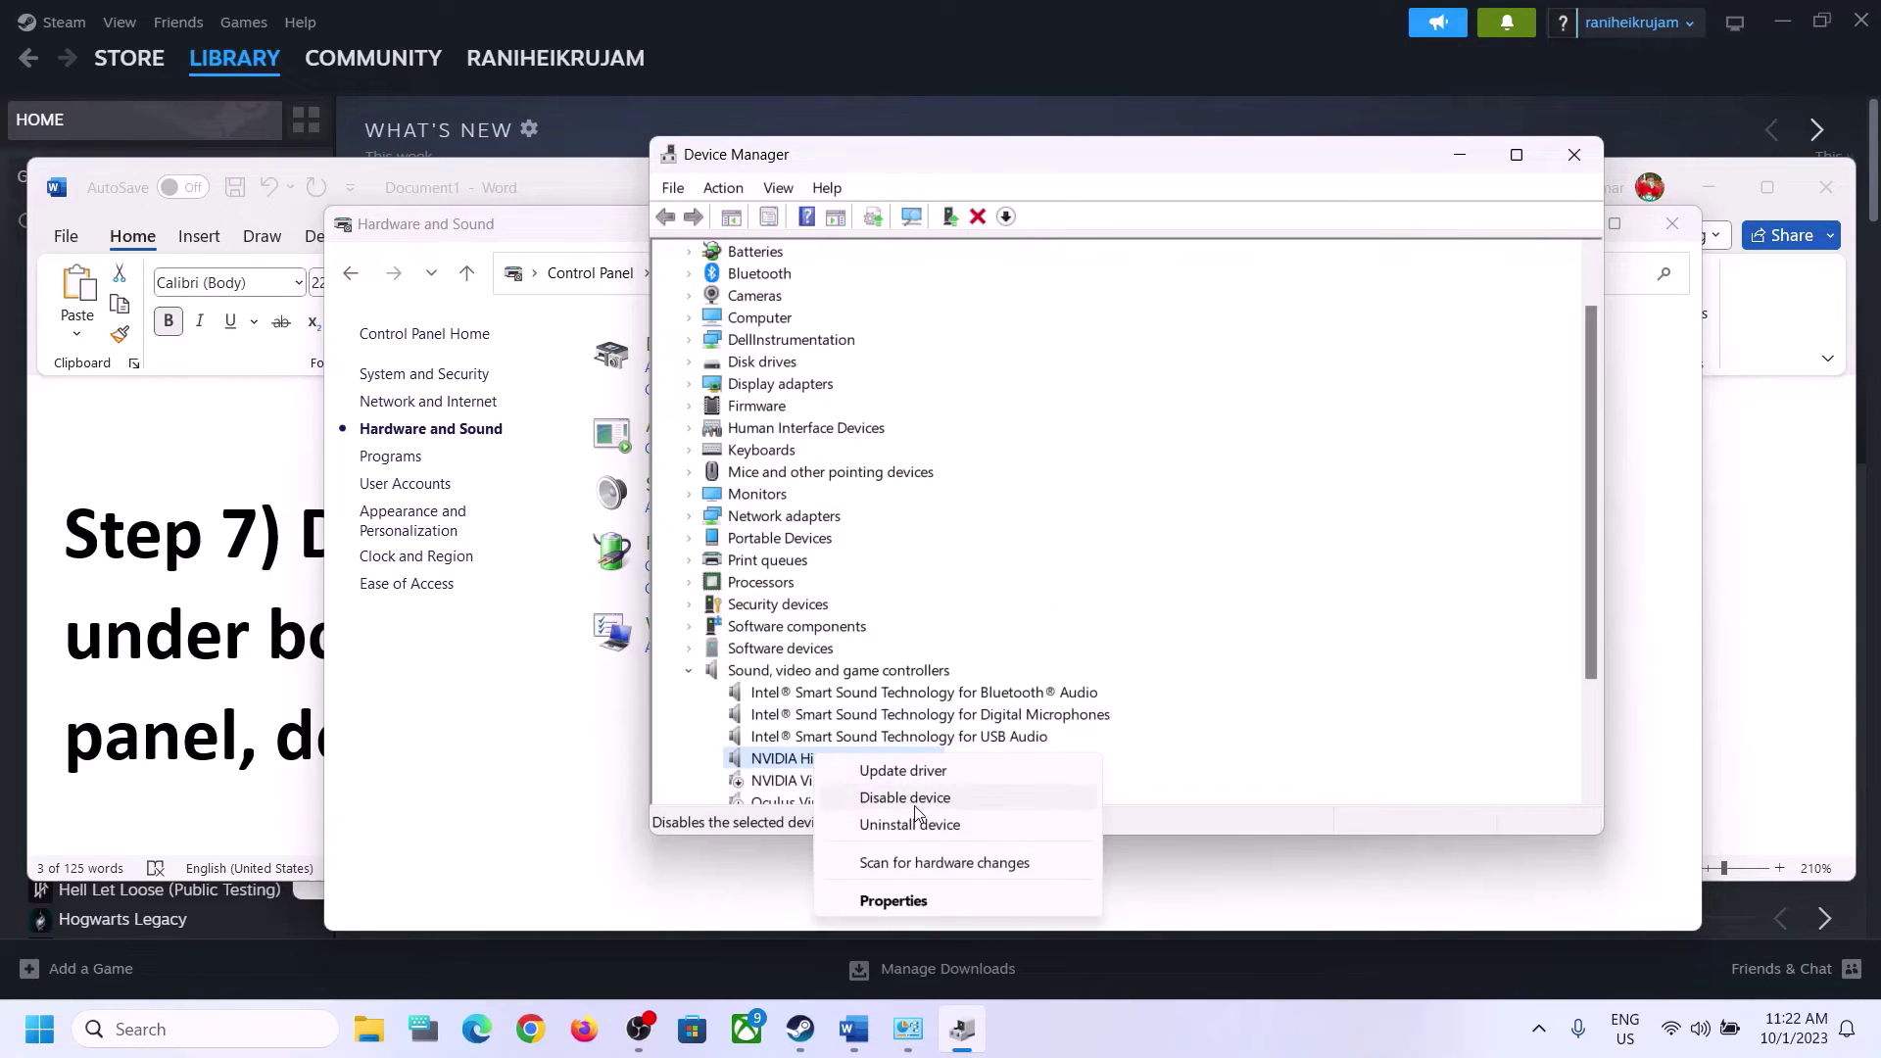
{"action": "left_click", "coordinate": [933, 801]}
{"action": "left_click", "coordinate": [988, 537]}
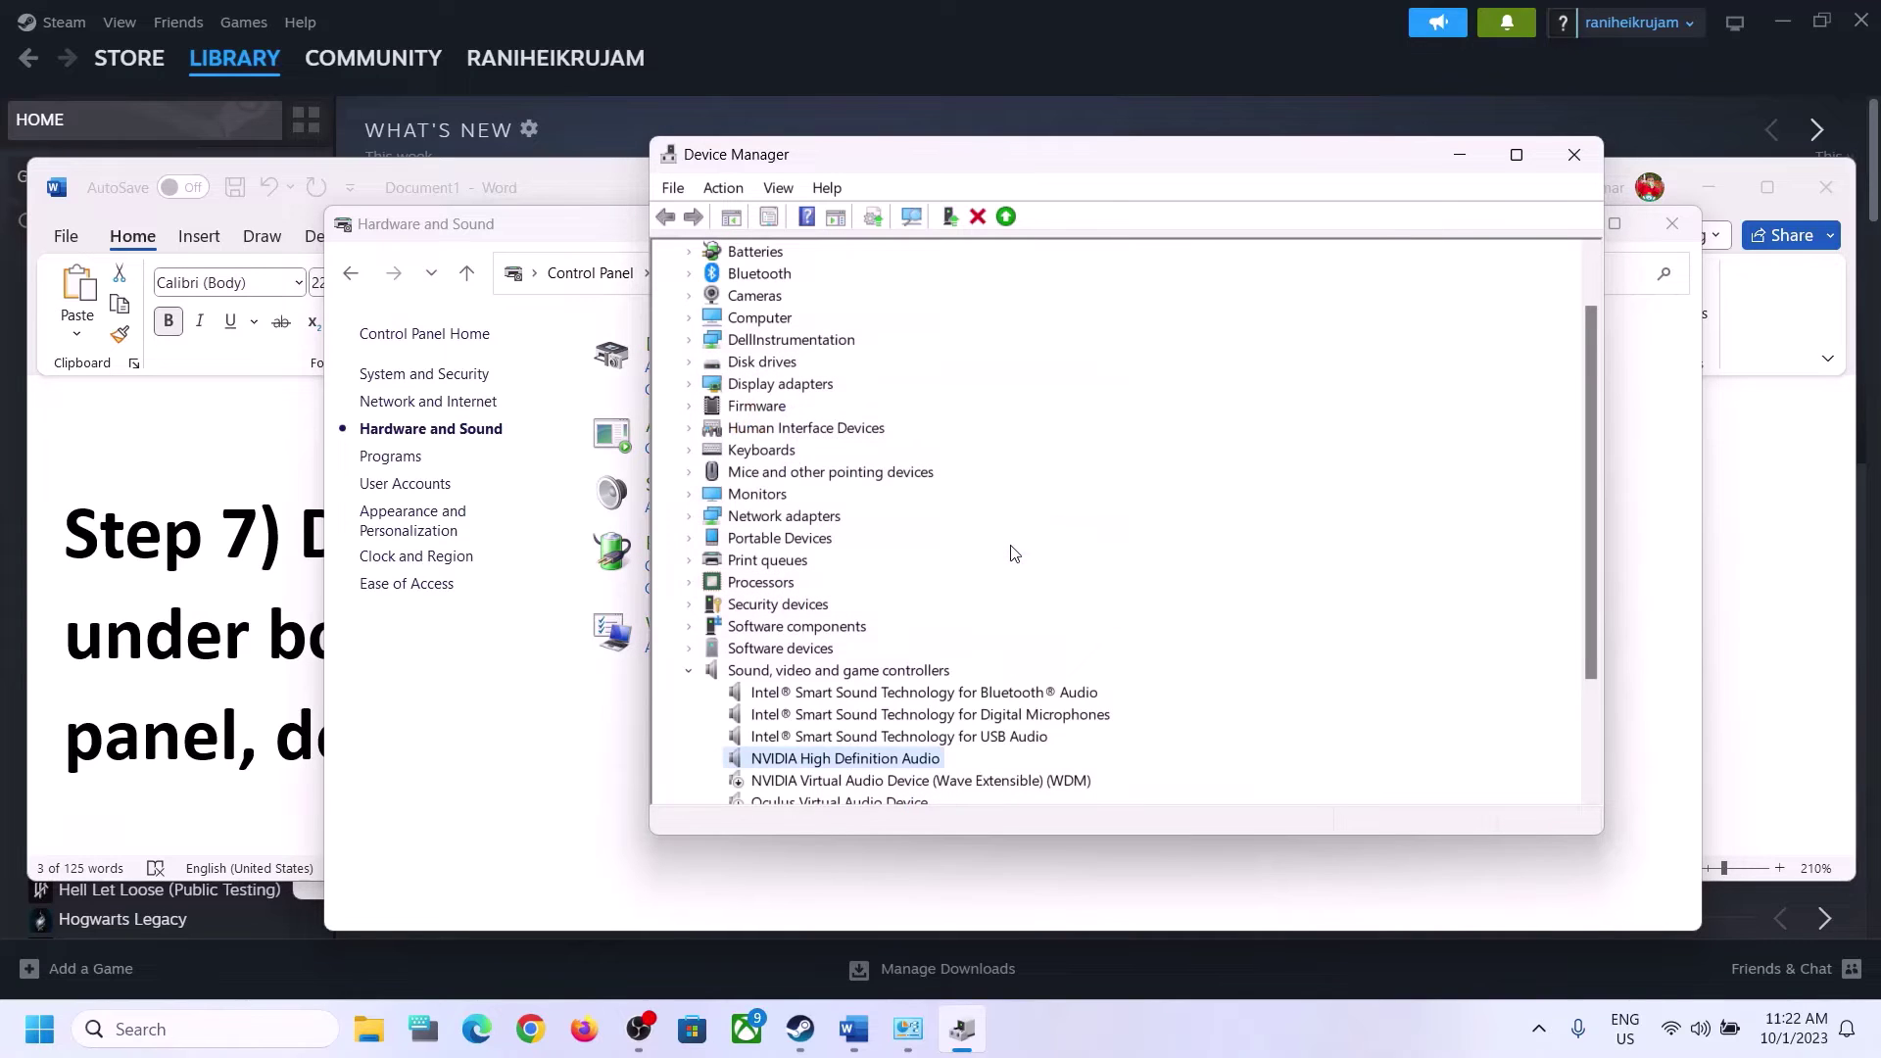
{"action": "scroll", "coordinate": [1016, 571], "scroll_direction": "down", "scroll_amount": 3}
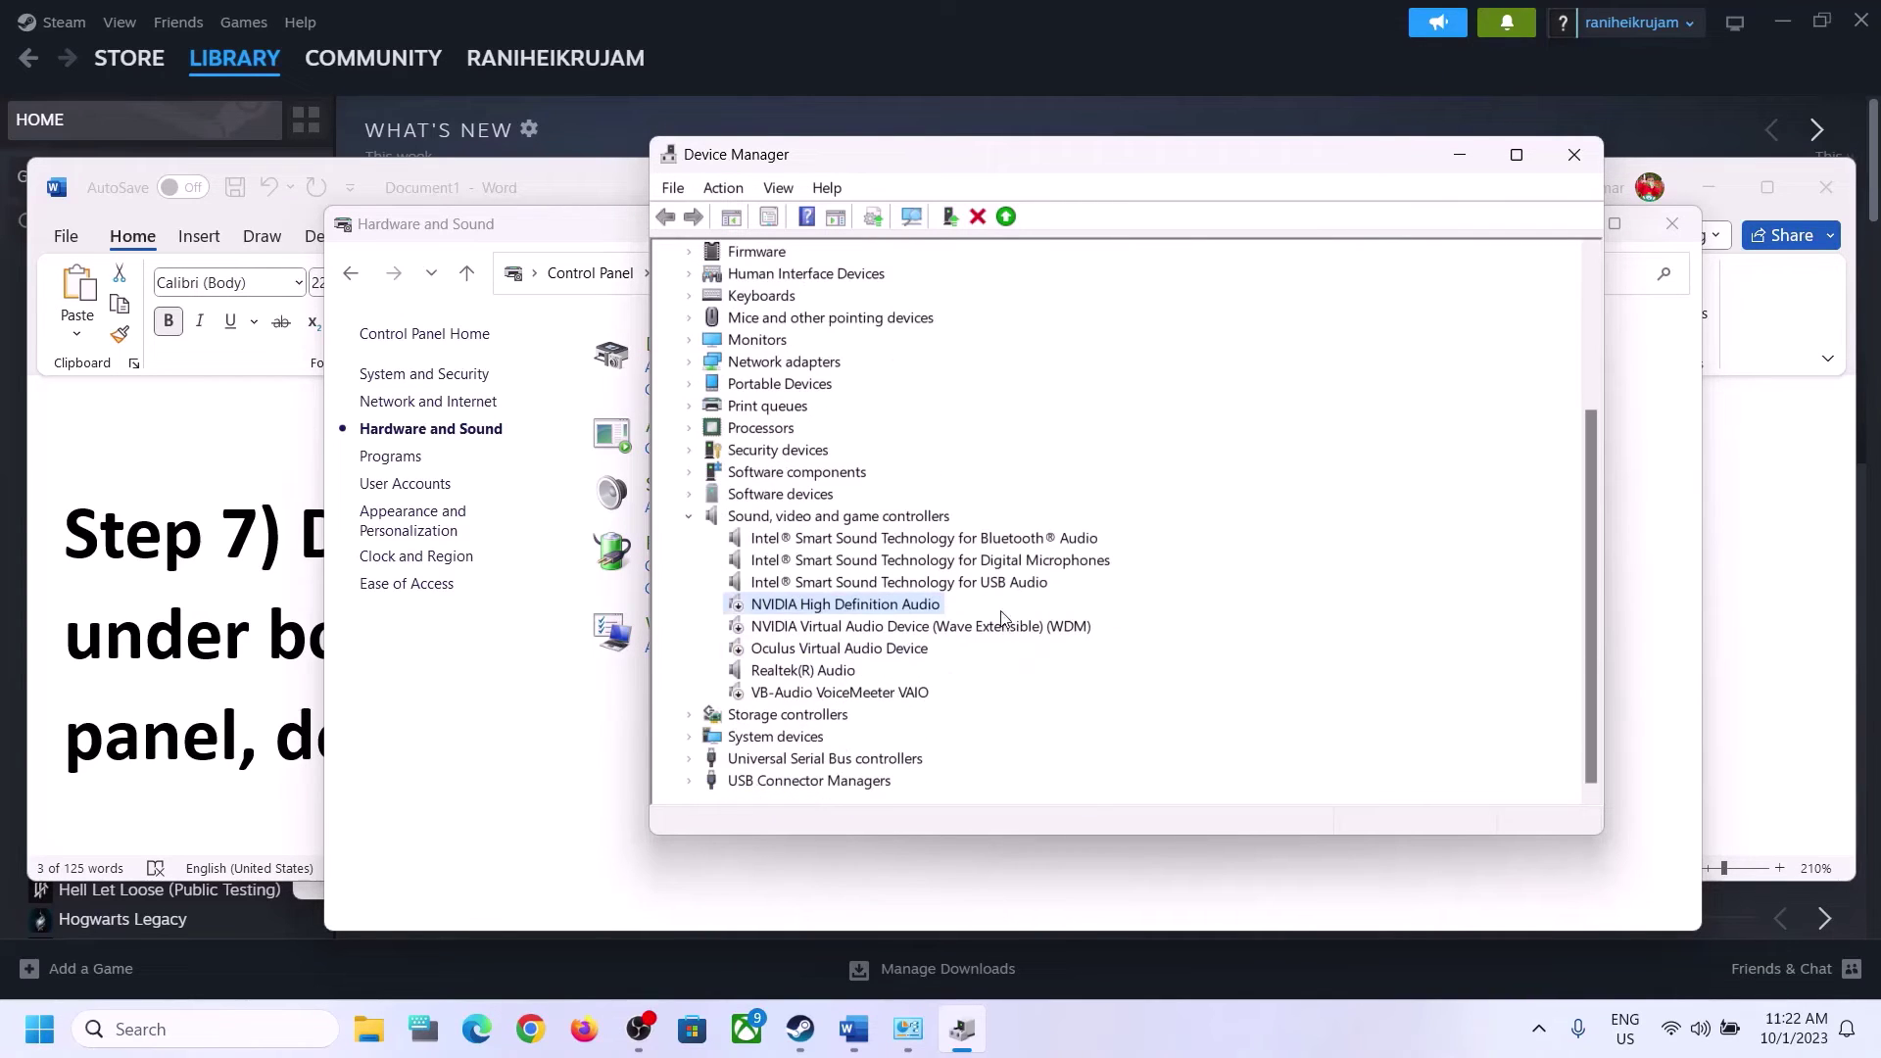
{"action": "left_click", "coordinate": [784, 675]}
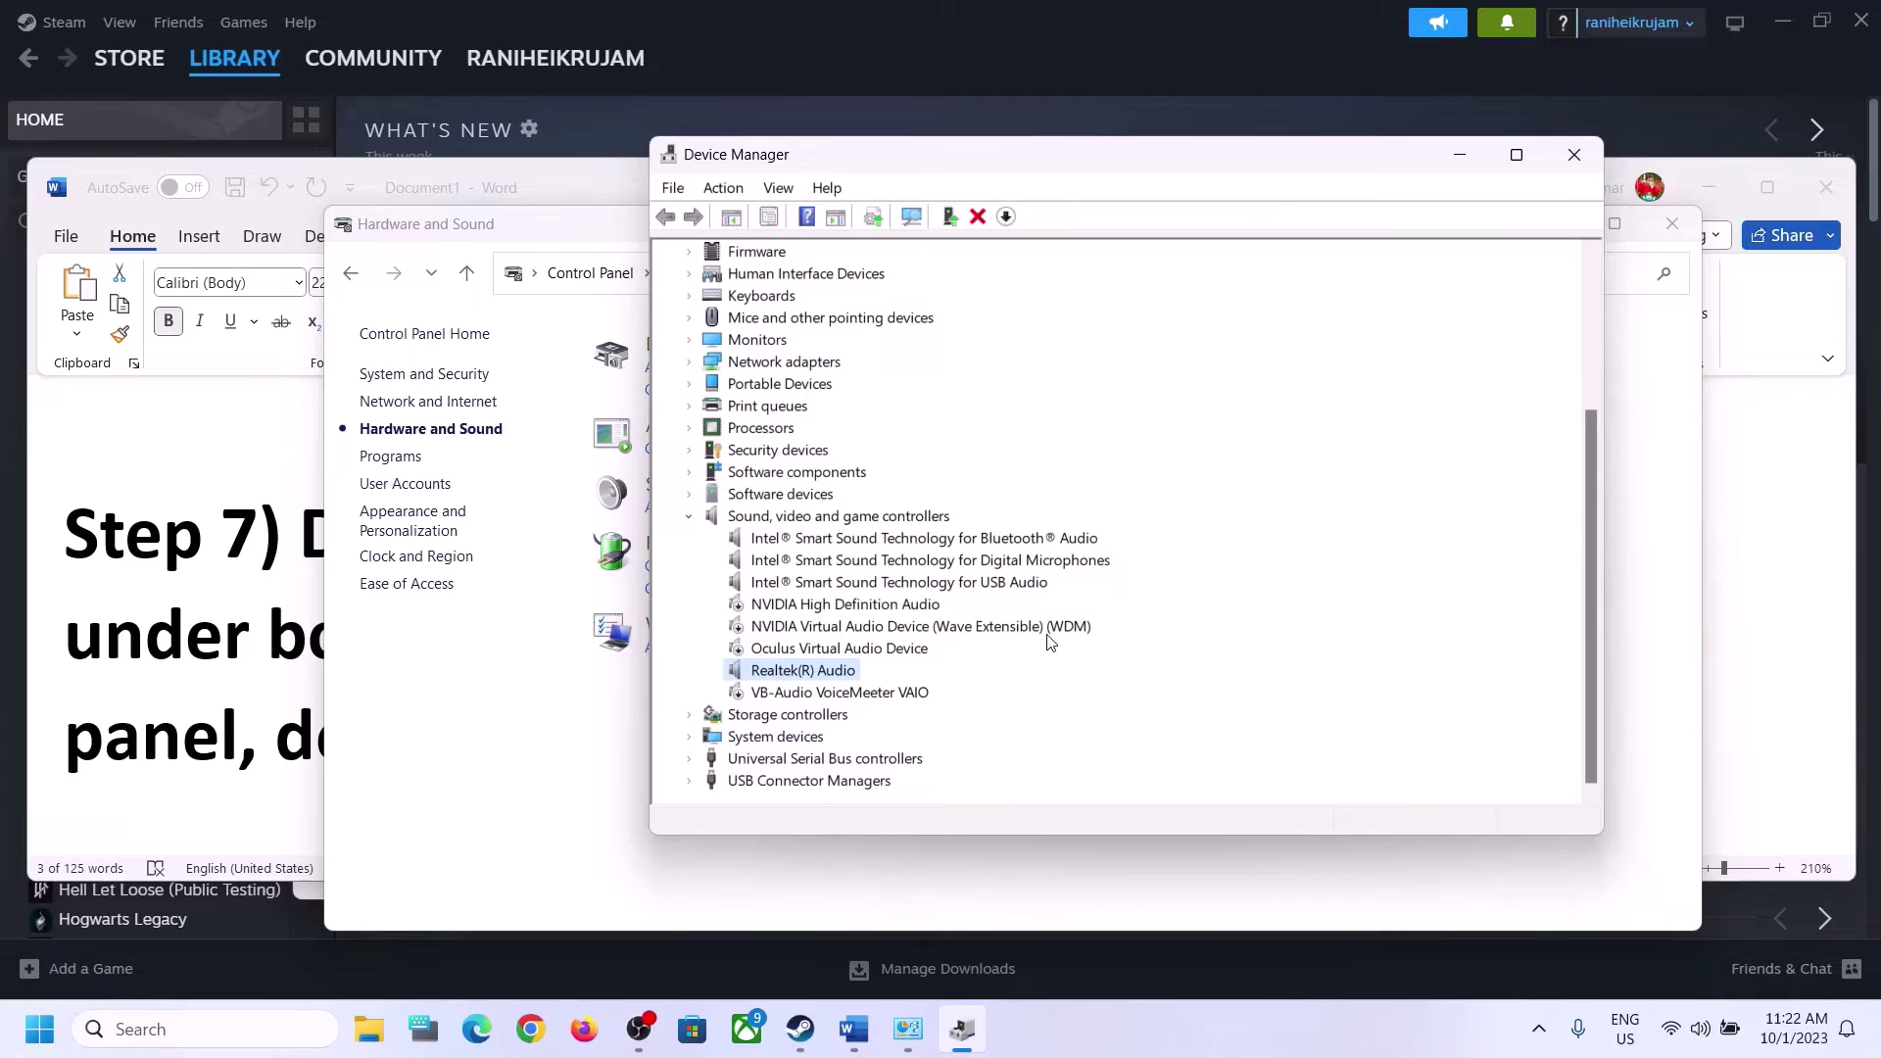
- Close Device Manager and scroll Word to Step 8, highlighting 'Uncheck Handsfree Telephony'
{"action": "left_click", "coordinate": [1574, 155]}
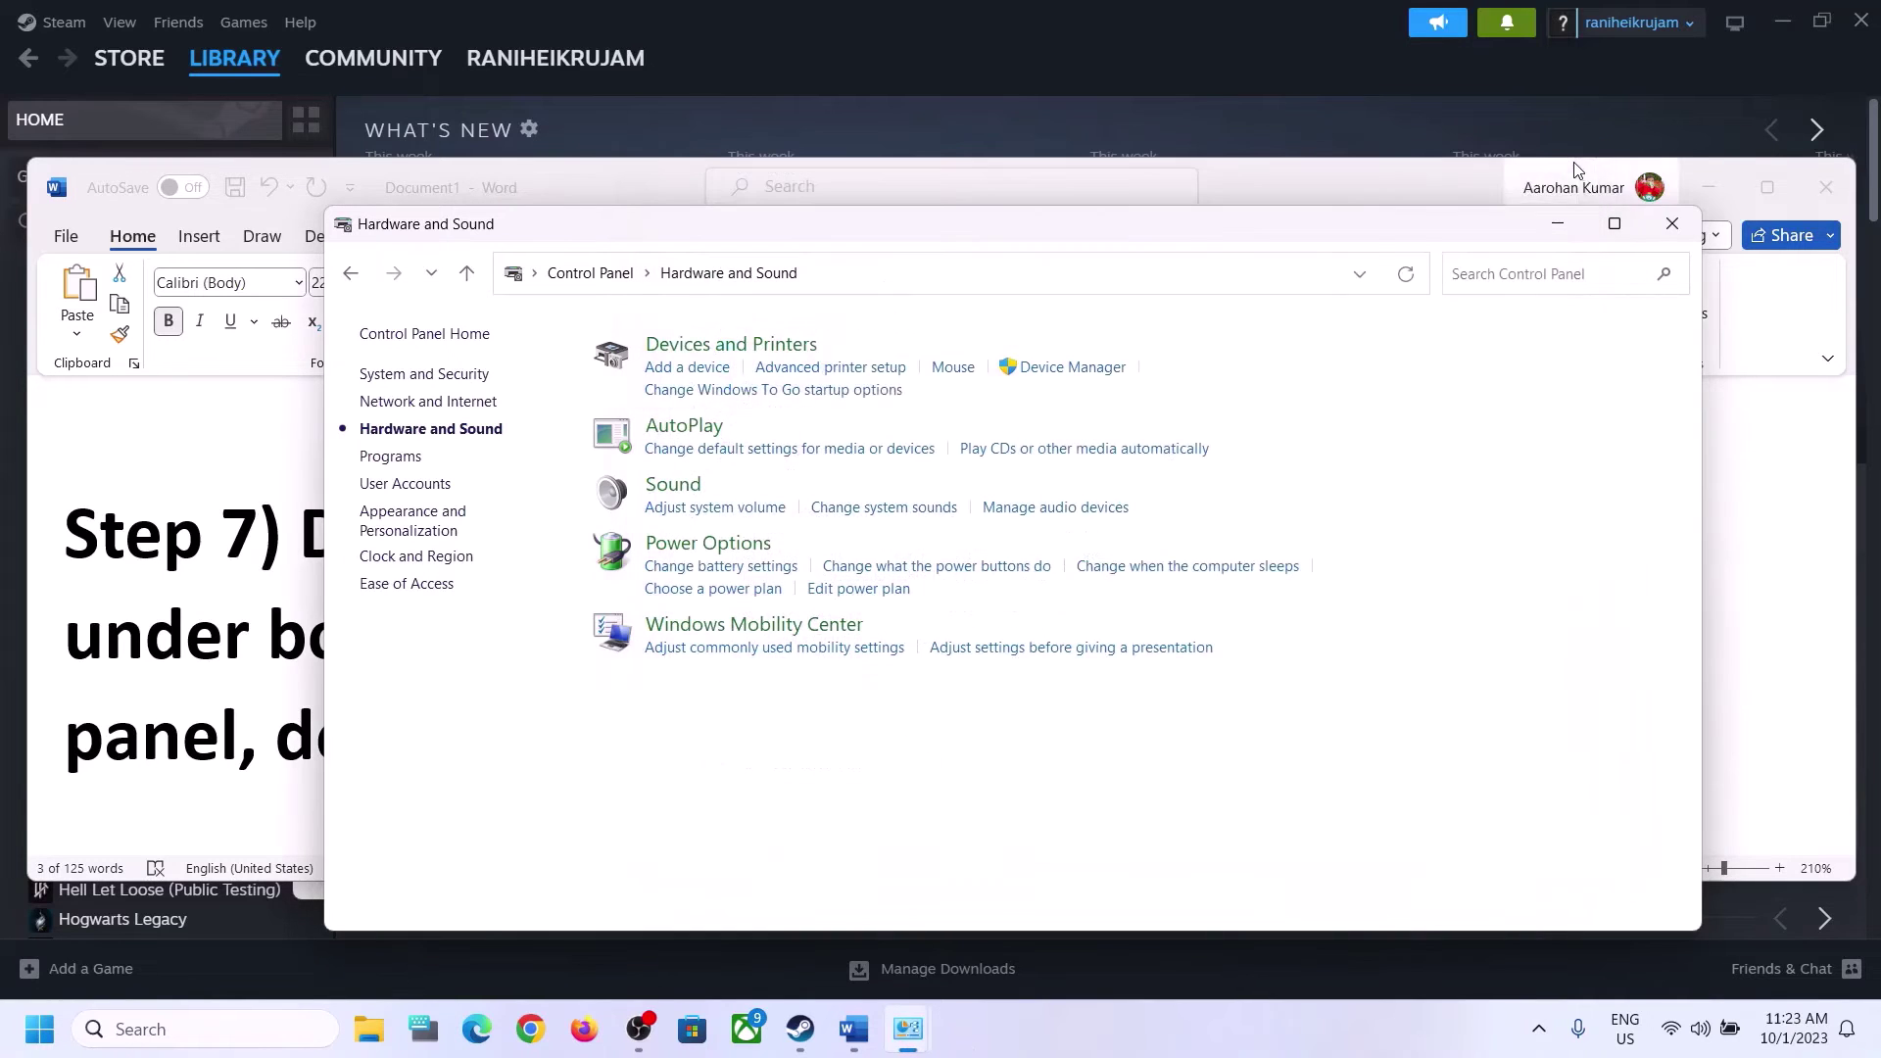
{"action": "left_click", "coordinate": [154, 658]}
{"action": "scroll", "coordinate": [774, 686], "scroll_direction": "down", "scroll_amount": 5}
{"action": "scroll", "coordinate": [731, 696], "scroll_direction": "down", "scroll_amount": 3}
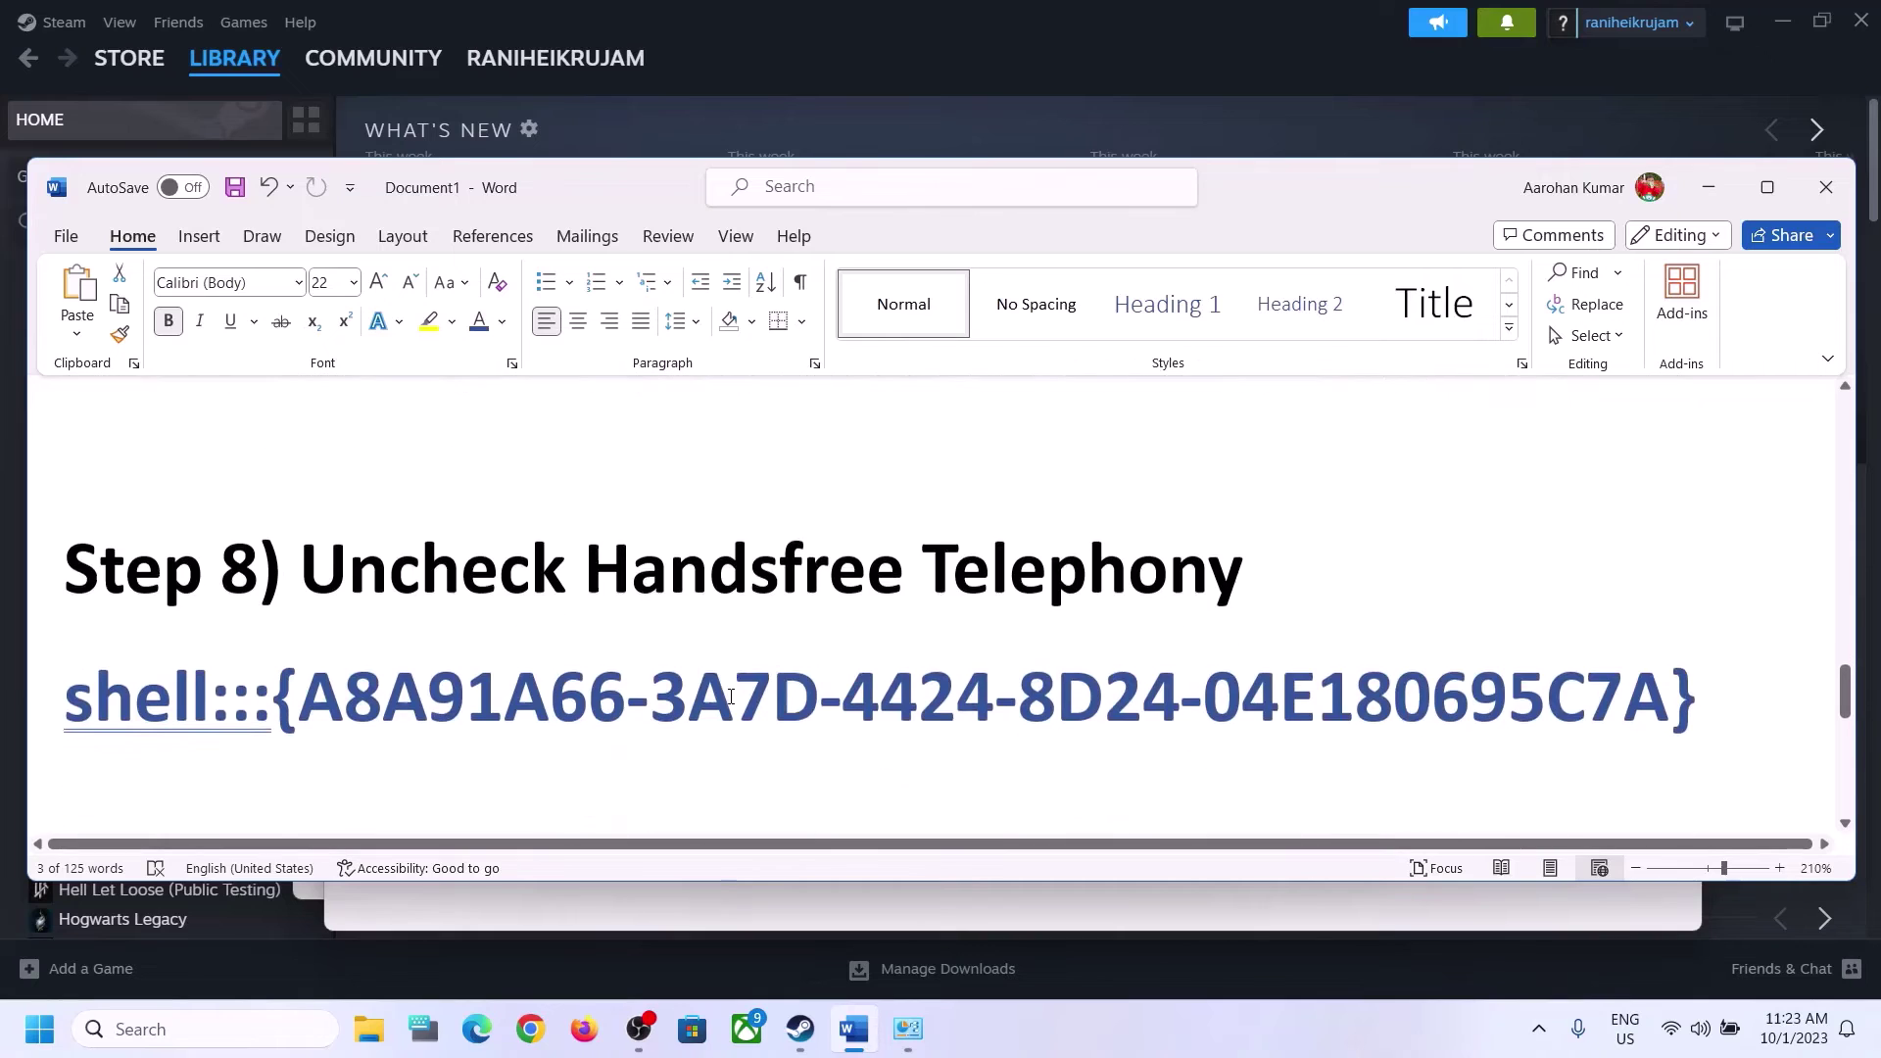
{"action": "left_click_drag", "start_coordinate": [313, 498], "coordinate": [1244, 500]}
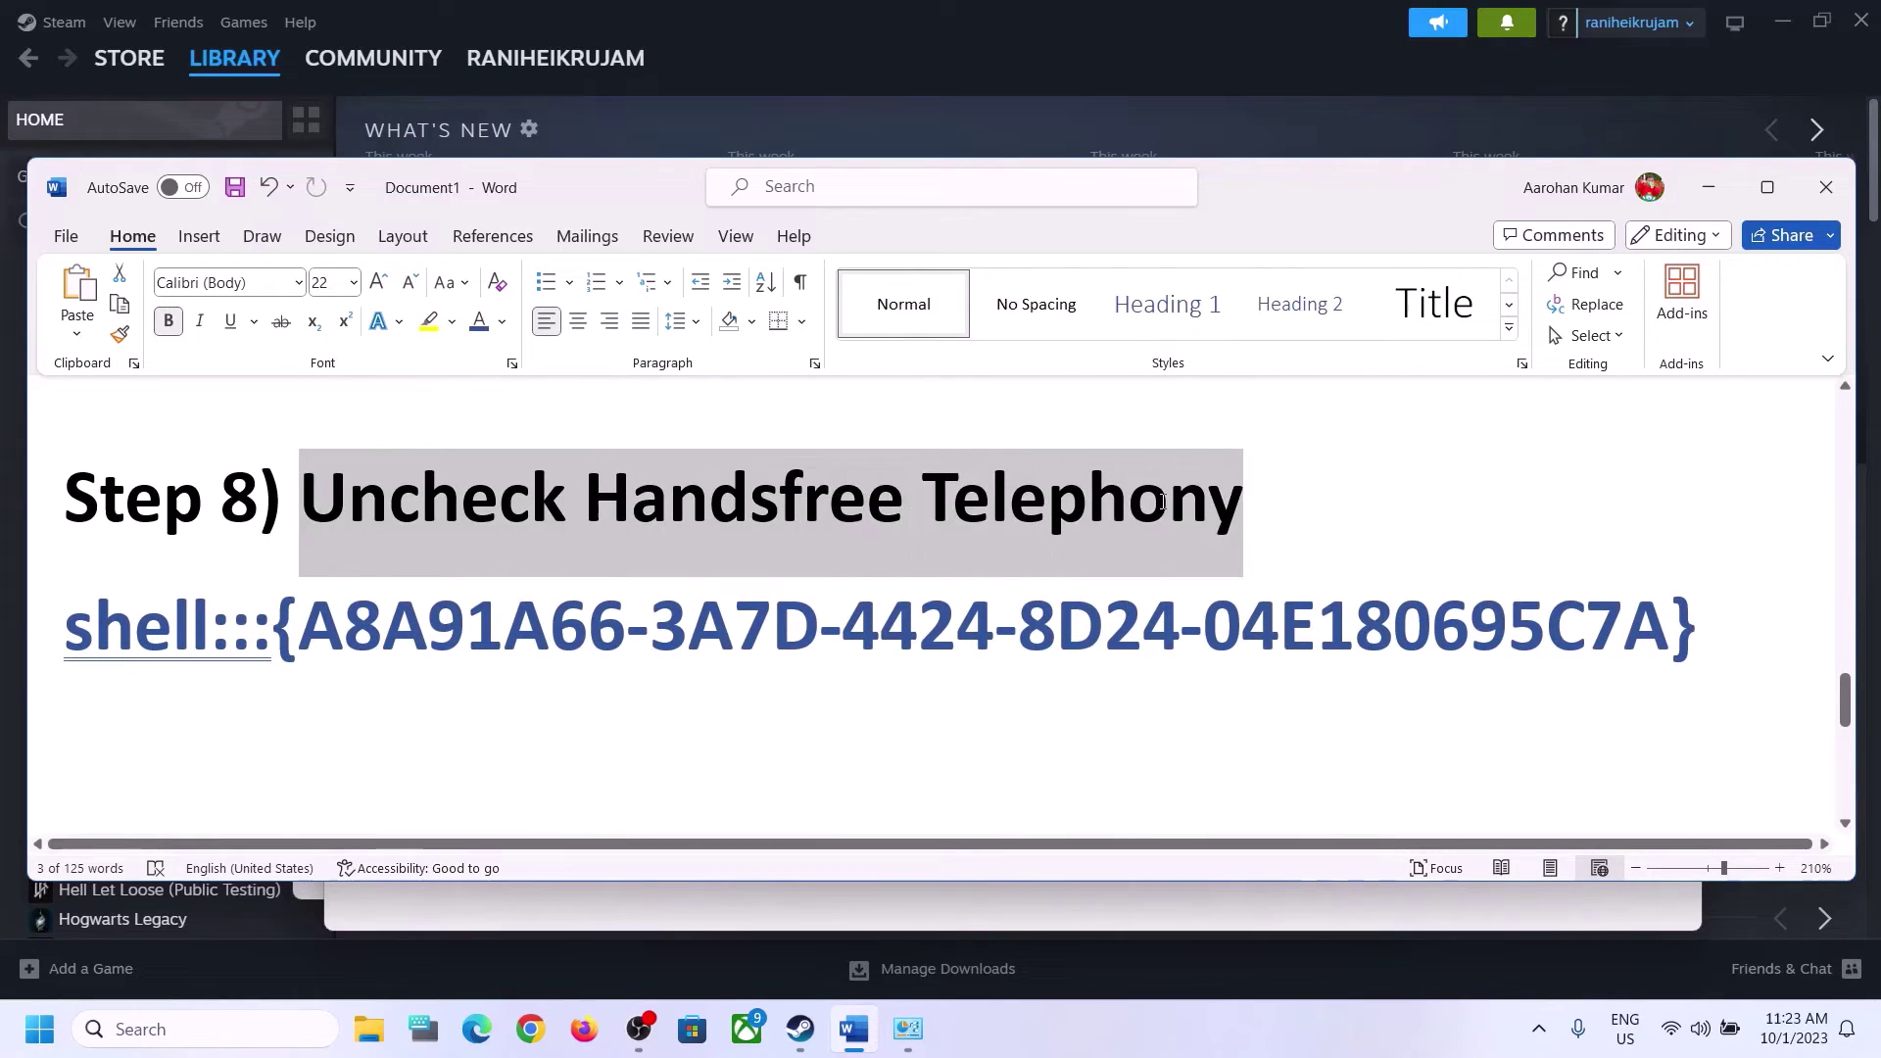
- Copy the shell:::{A8A91A66-3A7D-4424-8D24-04E180695C7A} path from Step 8
{"action": "left_click_drag", "start_coordinate": [1727, 617], "coordinate": [179, 635]}
{"action": "right_click", "coordinate": [179, 635]}
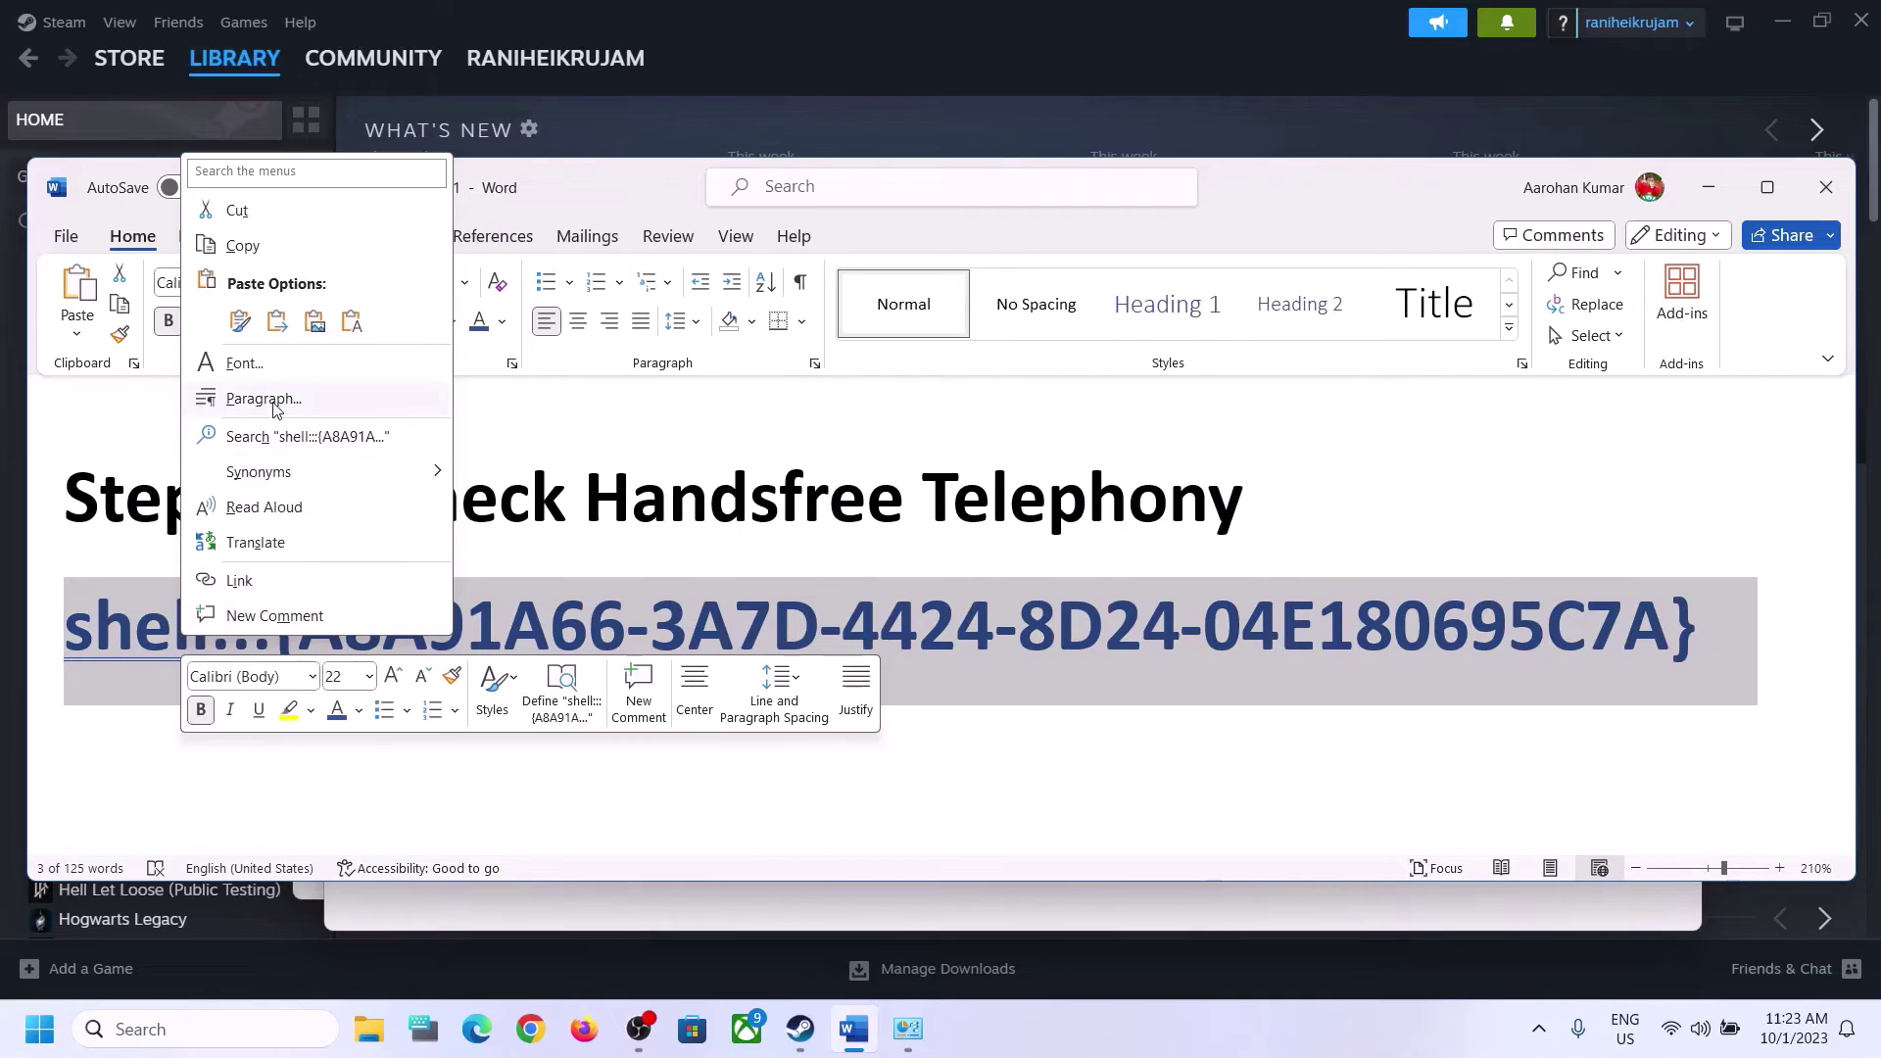
{"action": "left_click", "coordinate": [256, 250]}
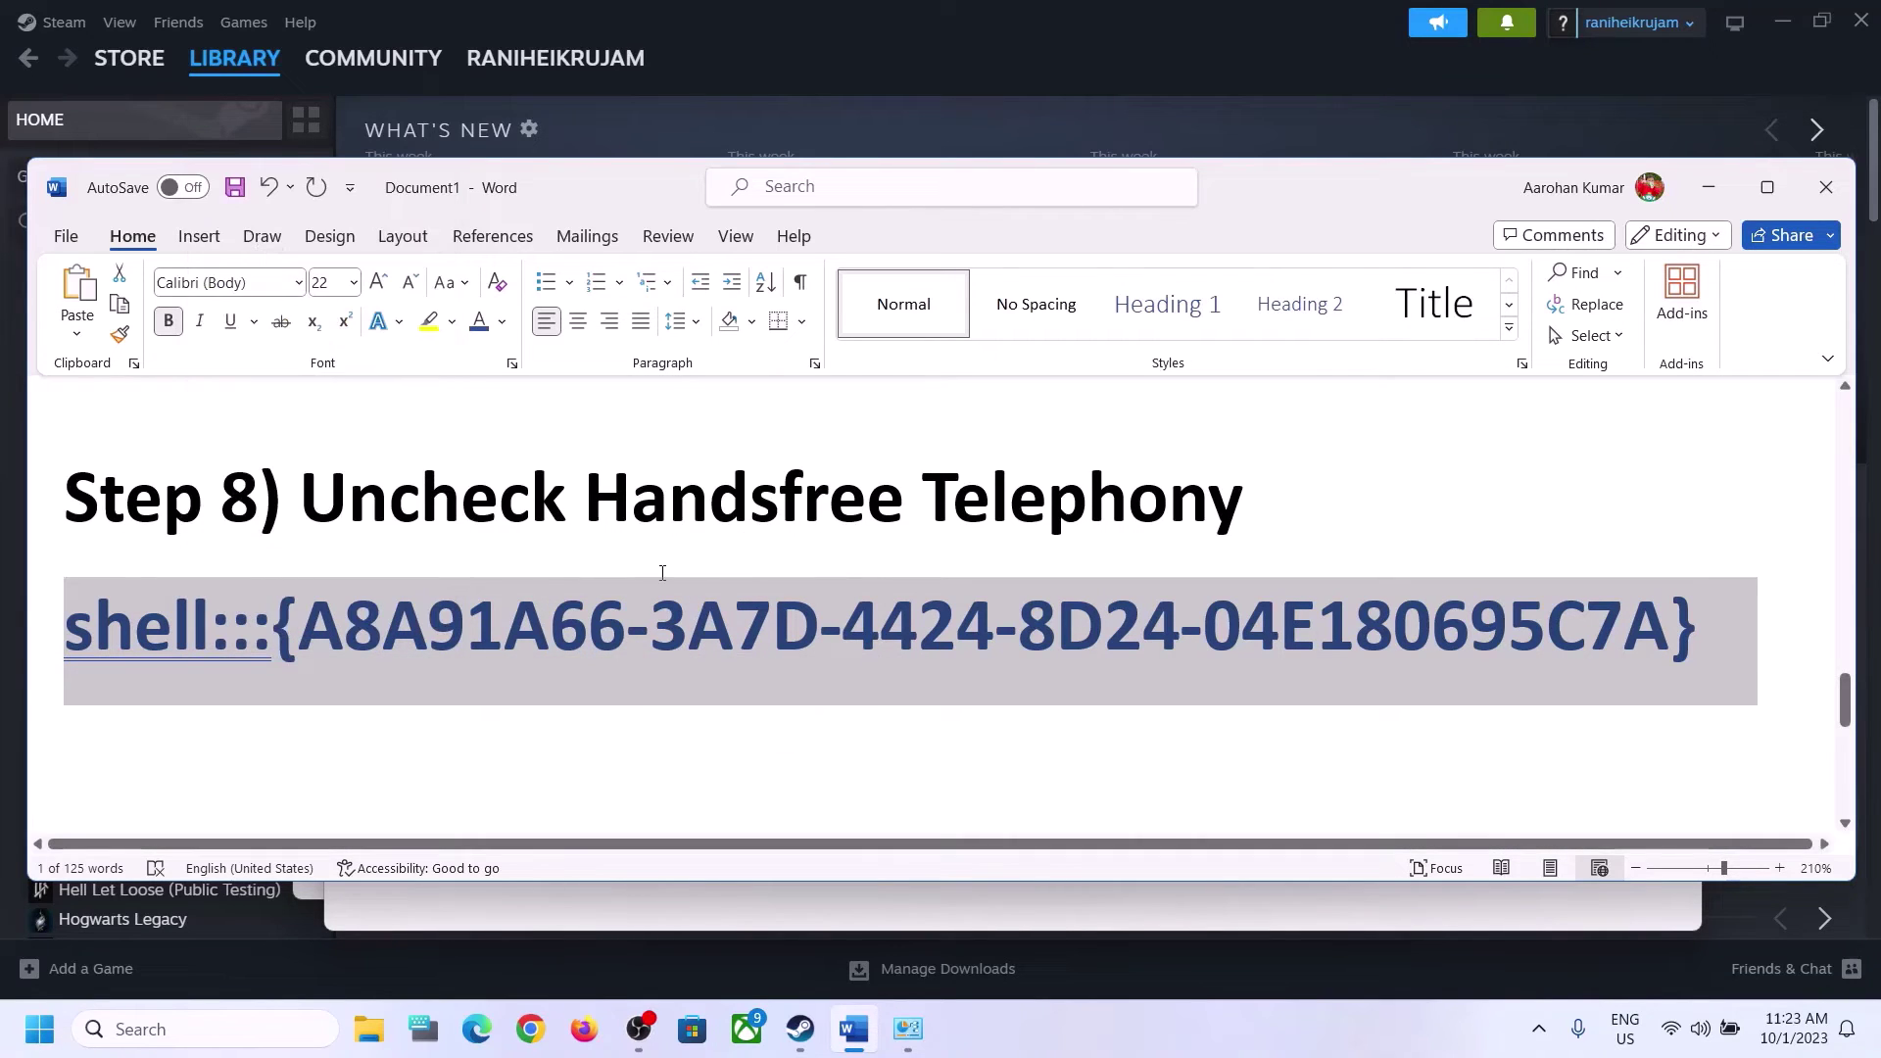
{"action": "left_click", "coordinate": [261, 1029]}
- Search 'run', paste the copied shell path into Run, and open Devices and Printers
{"action": "type", "text": "run"}
{"action": "left_click", "coordinate": [199, 289]}
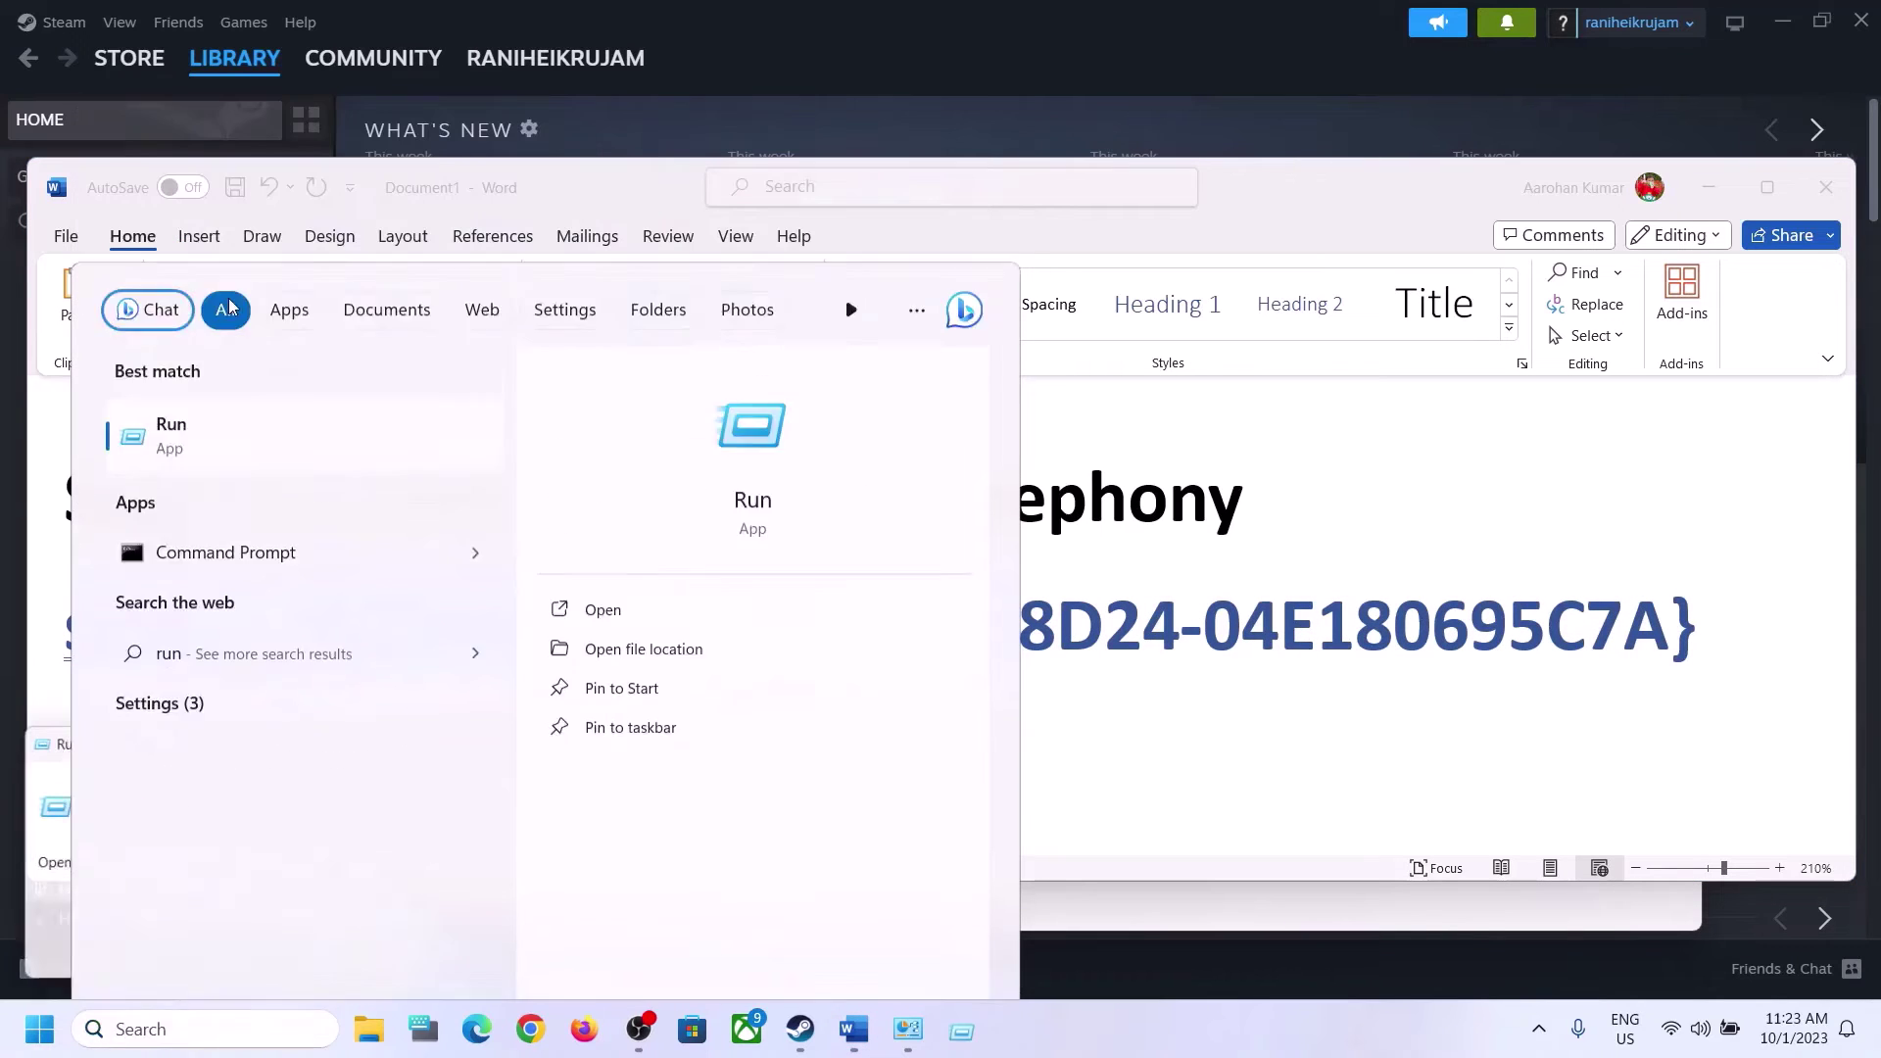
{"action": "key", "text": "ctrl+v"}
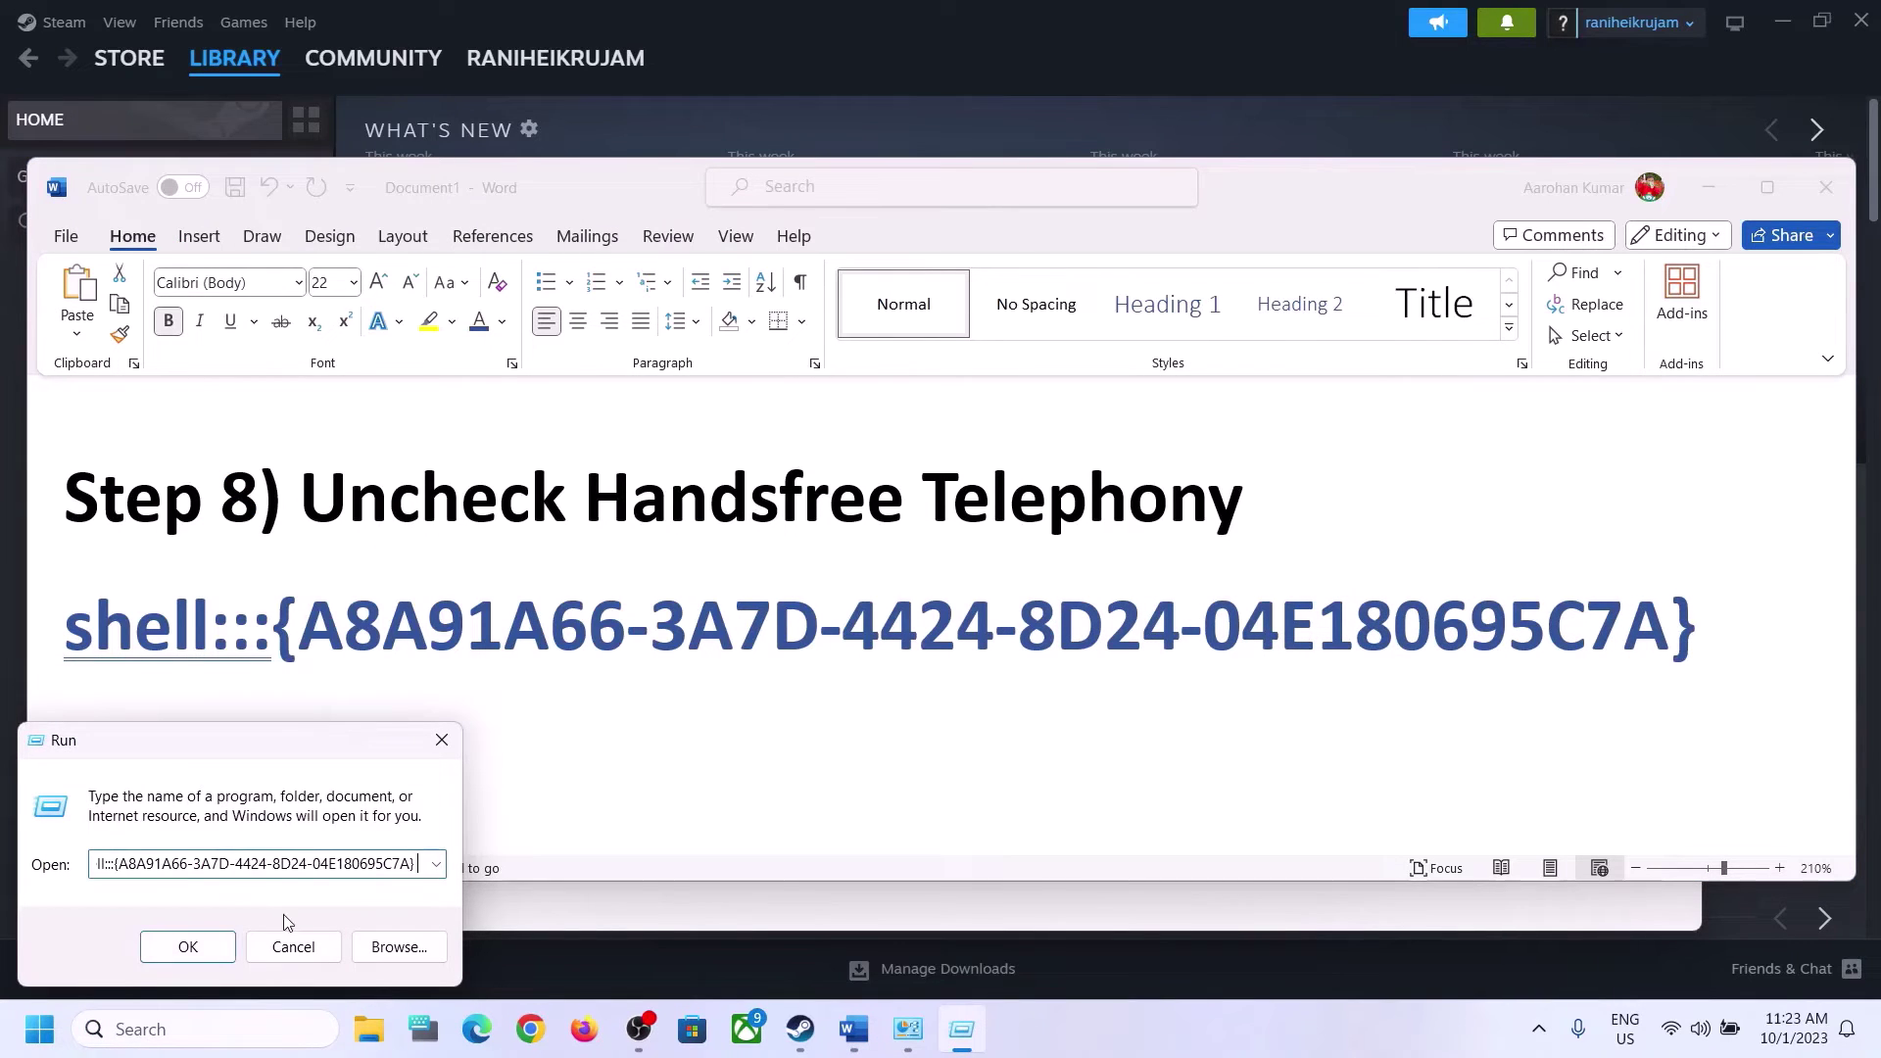
{"action": "left_click", "coordinate": [222, 949]}
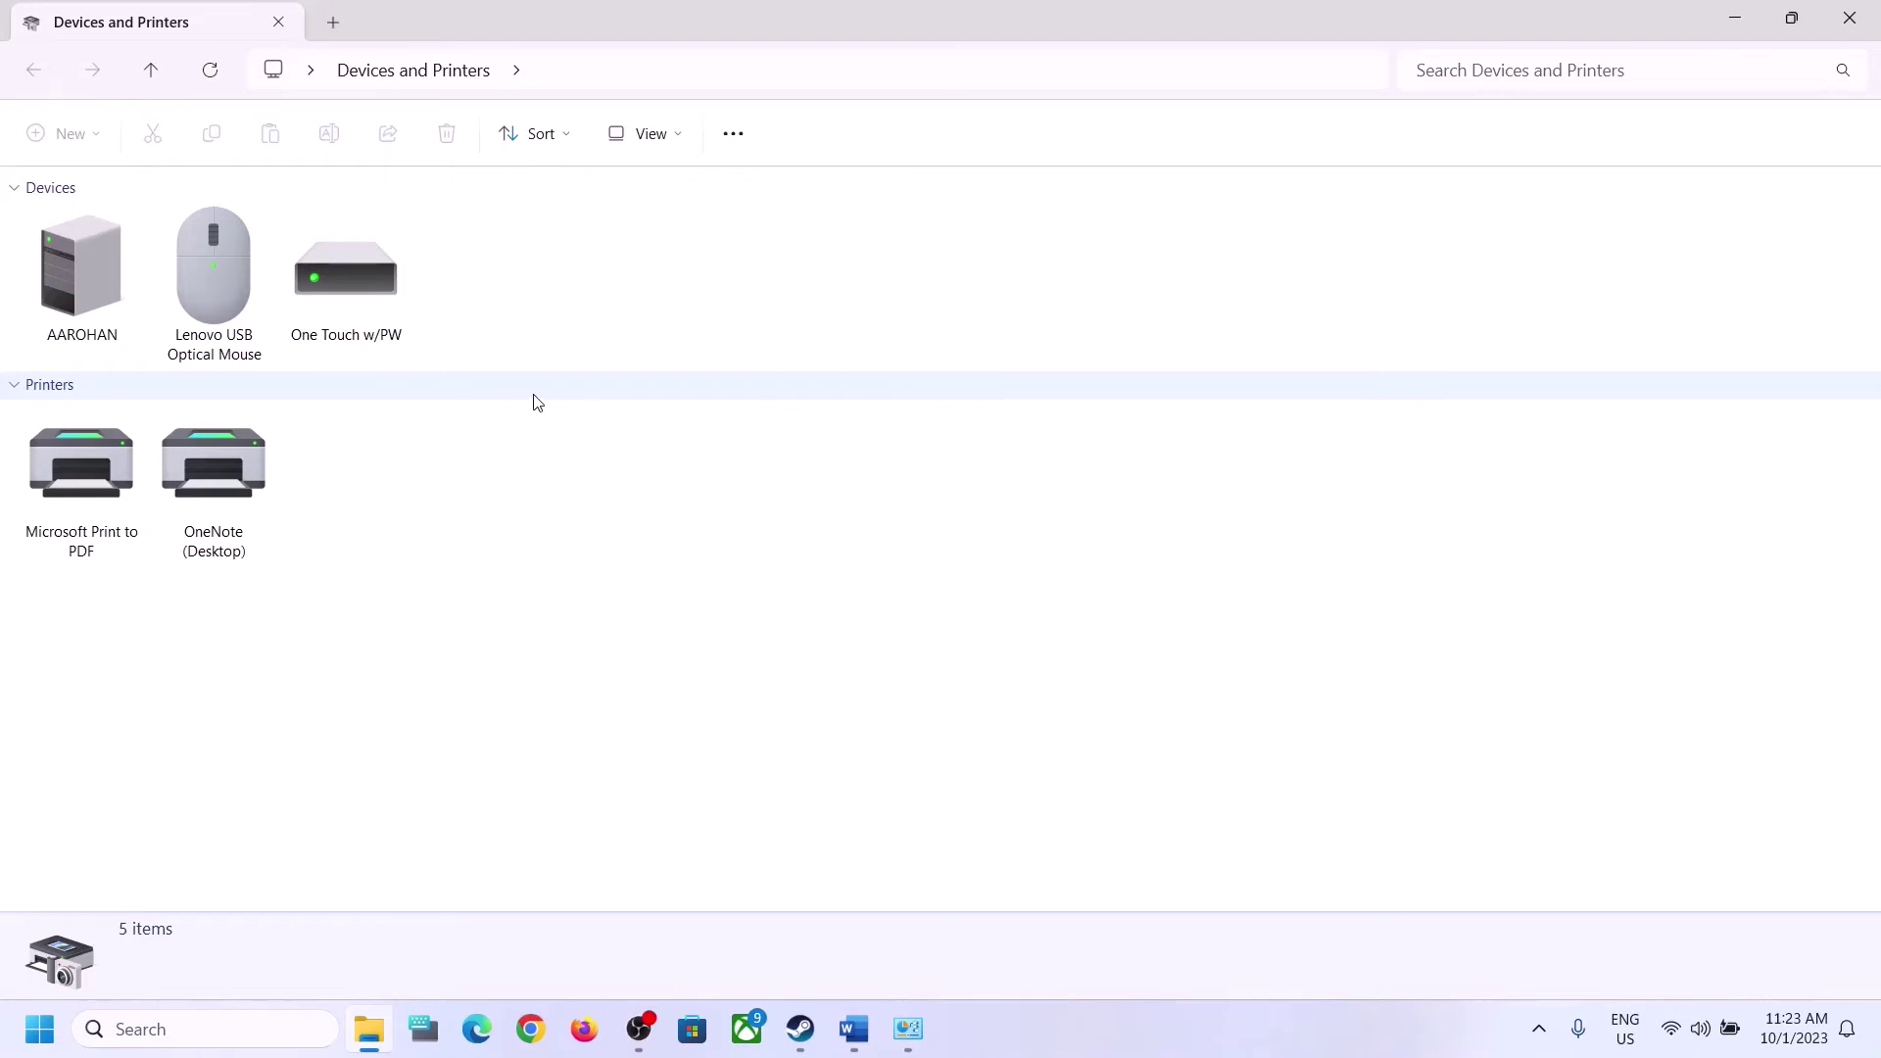
{"action": "left_click", "coordinate": [1213, 1042]}
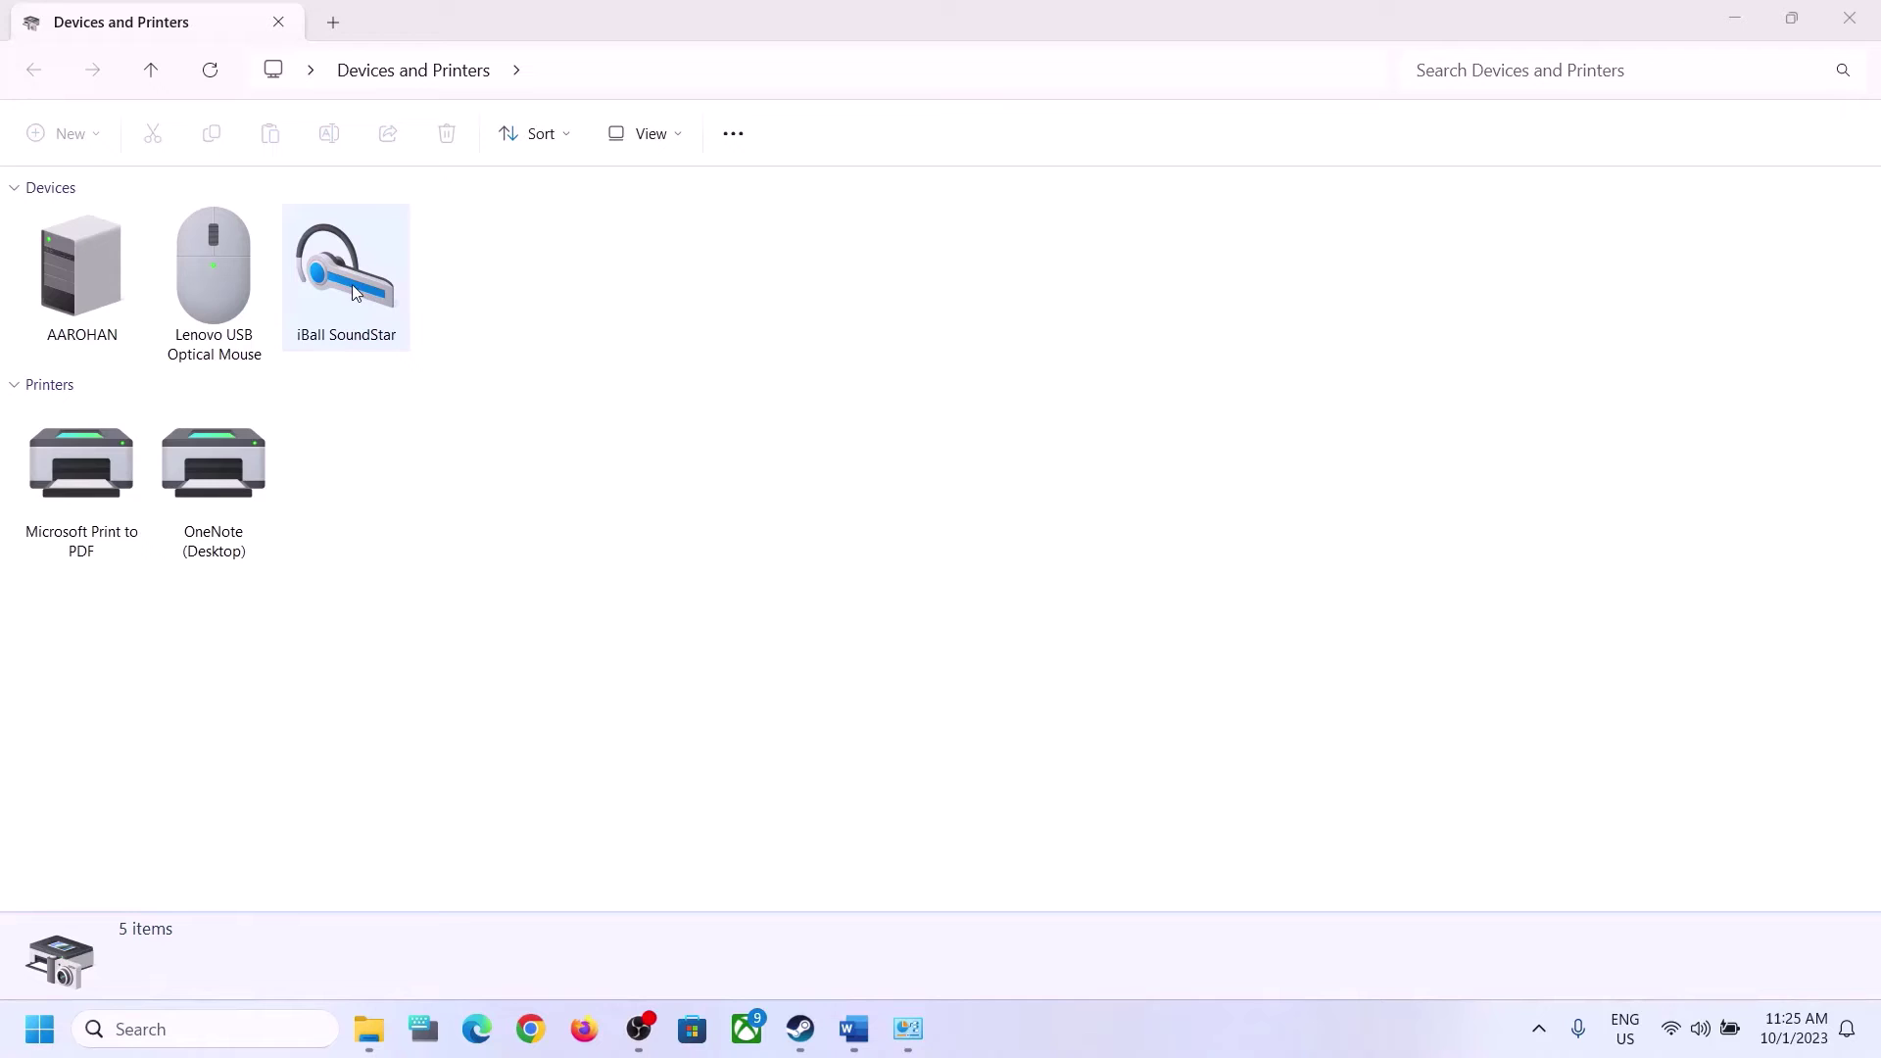
- Uncheck Handsfree Telephony in the iBall SoundStar headset's Services properties and apply
{"action": "right_click", "coordinate": [353, 291]}
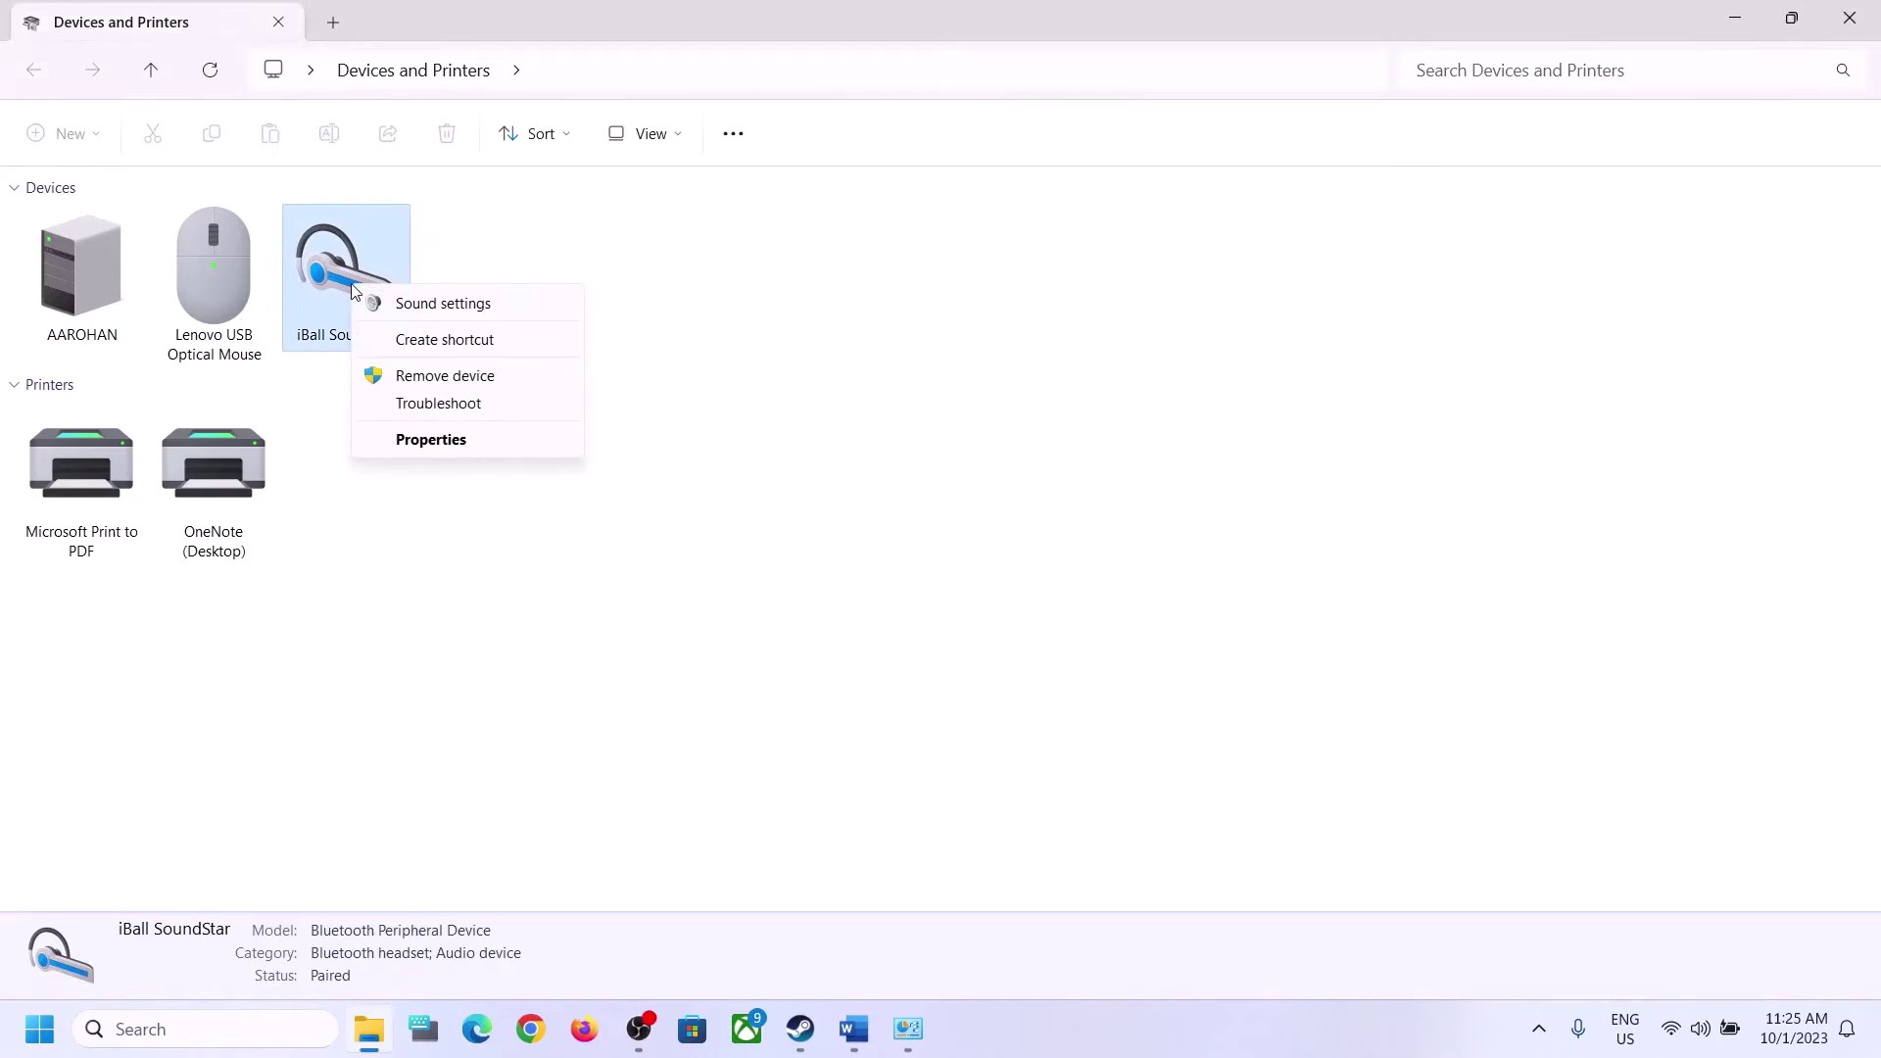
{"action": "left_click", "coordinate": [431, 439]}
{"action": "left_click_drag", "start_coordinate": [689, 315], "coordinate": [988, 306]}
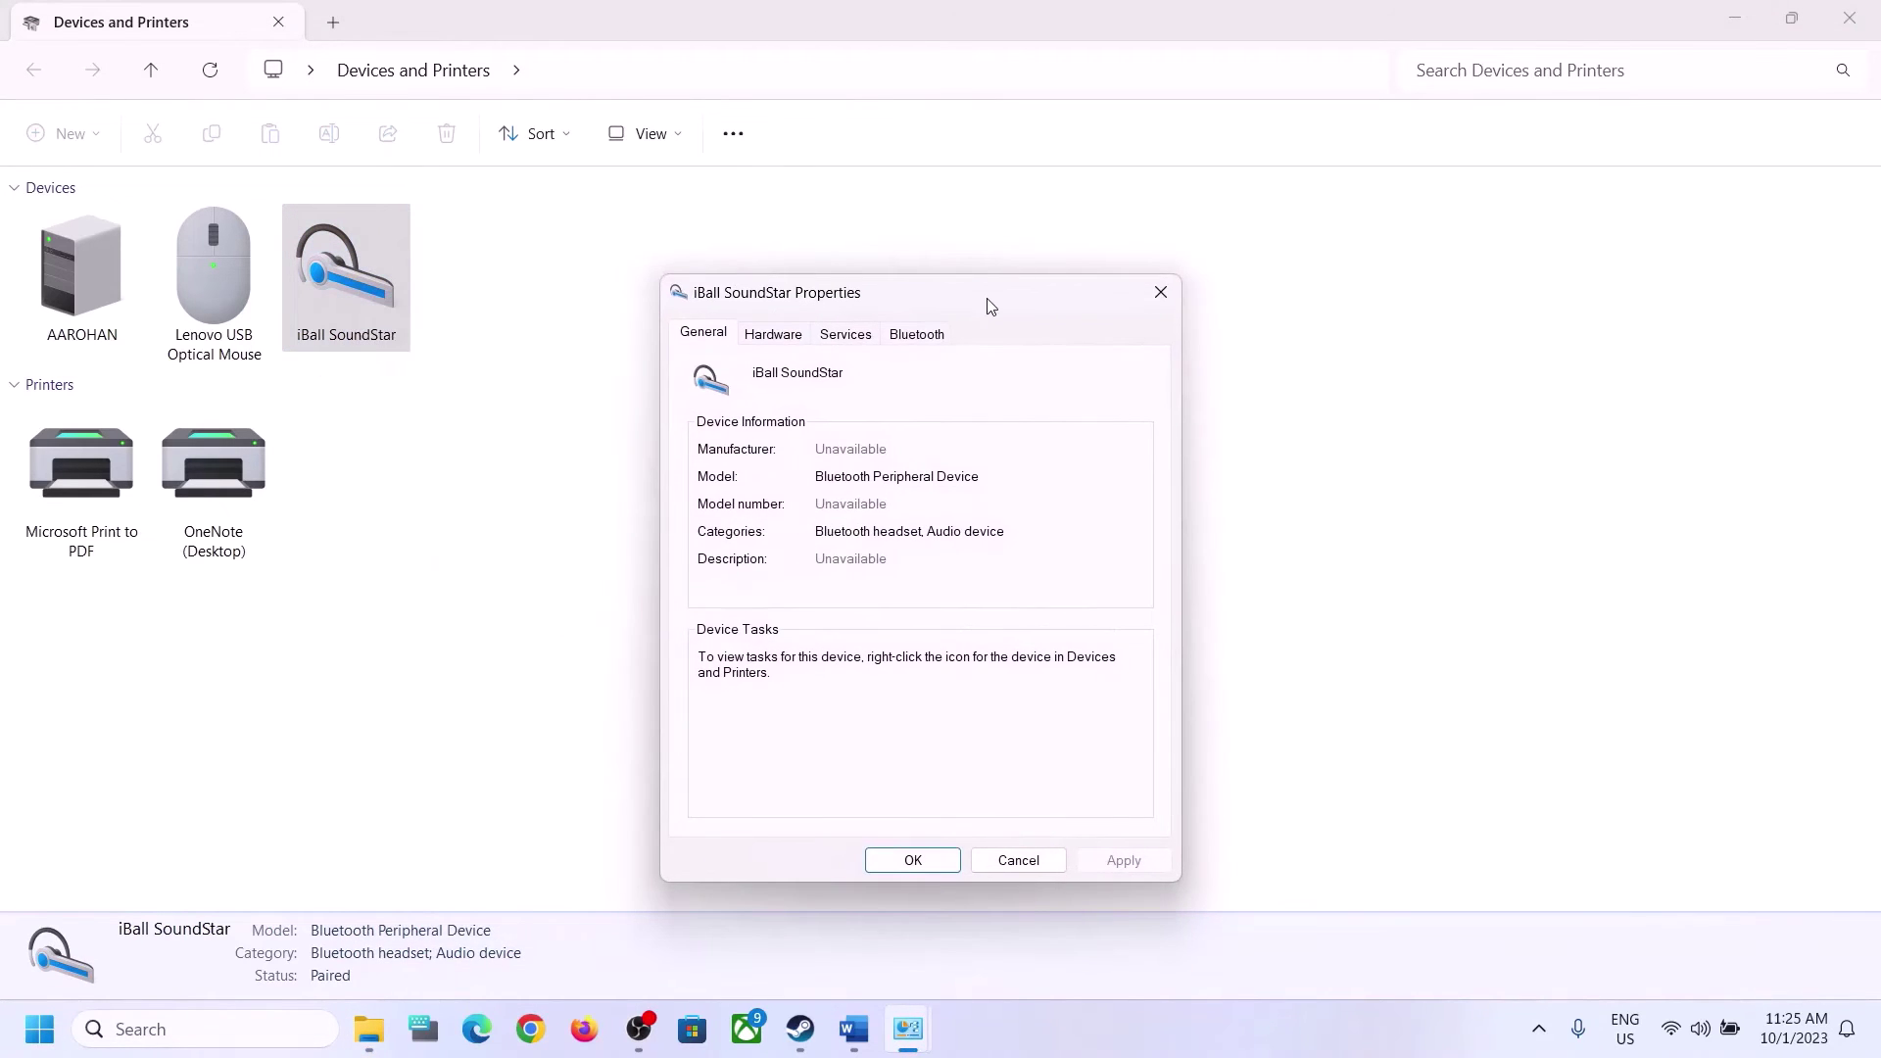
{"action": "left_click", "coordinate": [846, 335]}
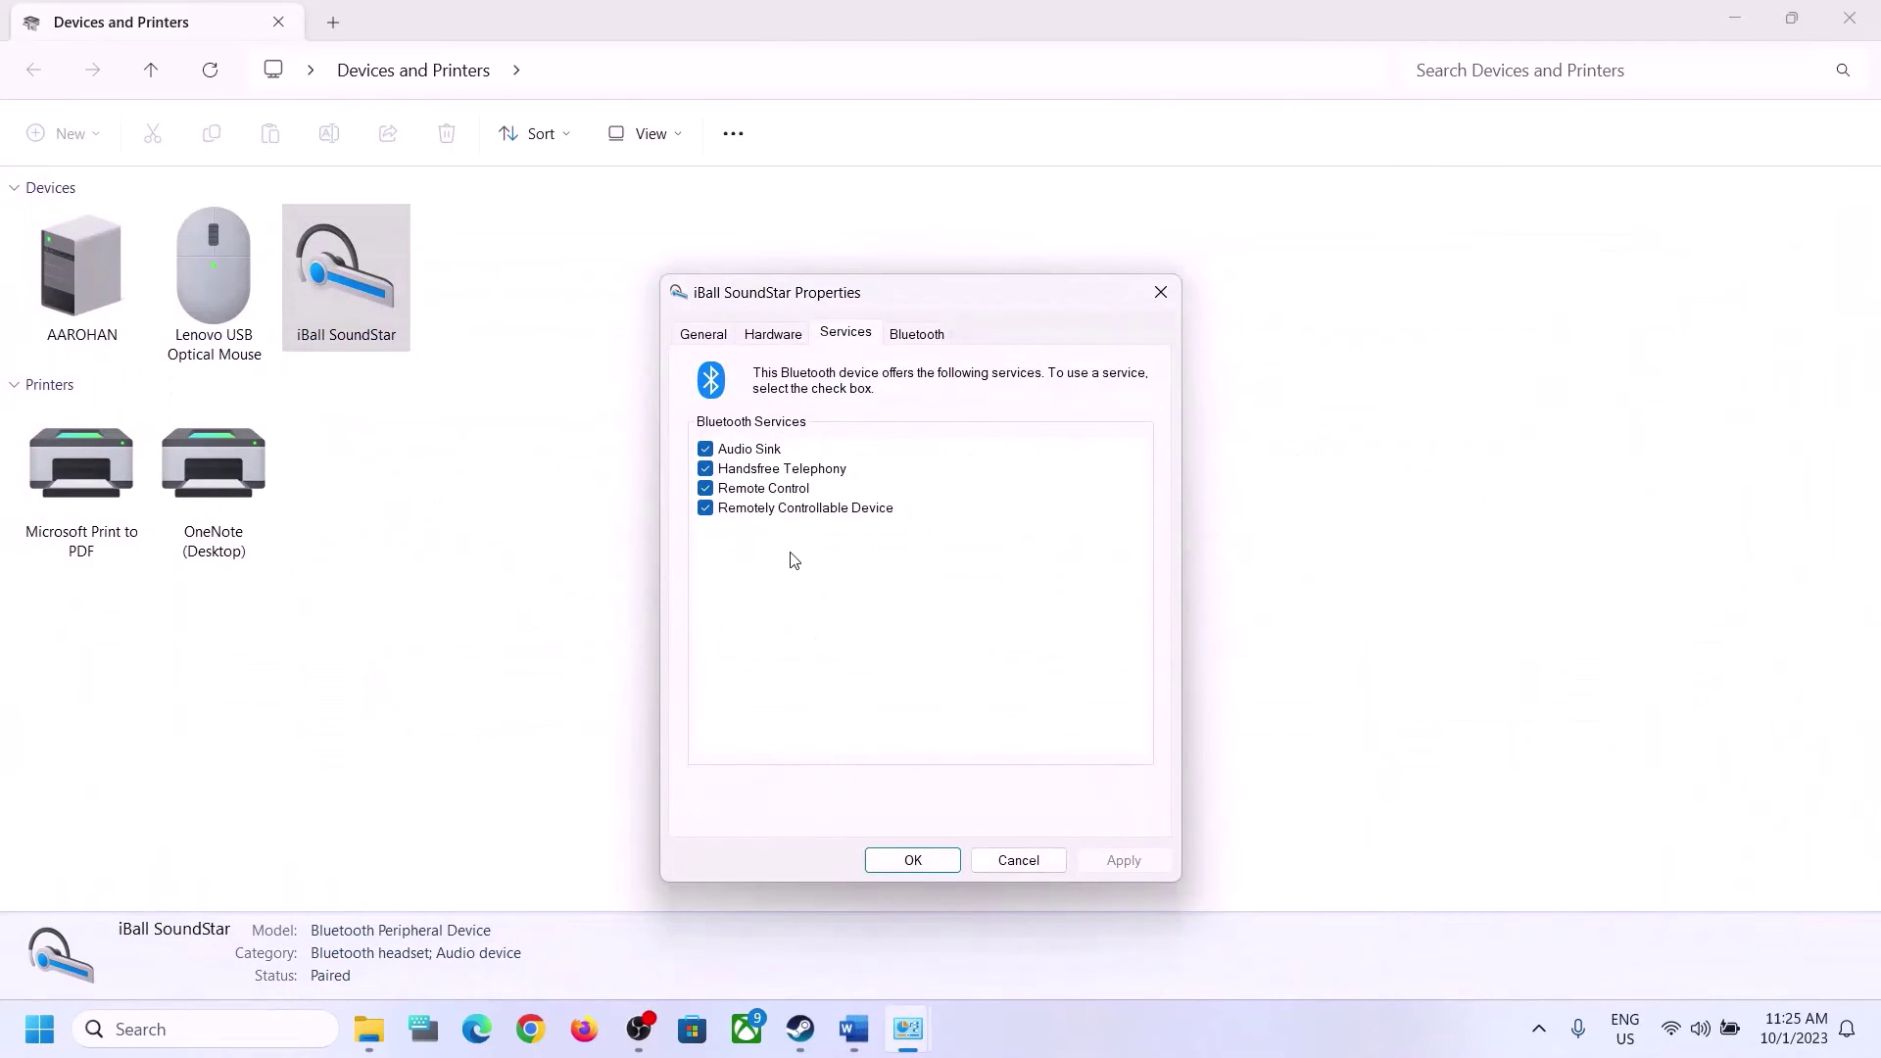
{"action": "left_click", "coordinate": [705, 469]}
{"action": "left_click", "coordinate": [1137, 862]}
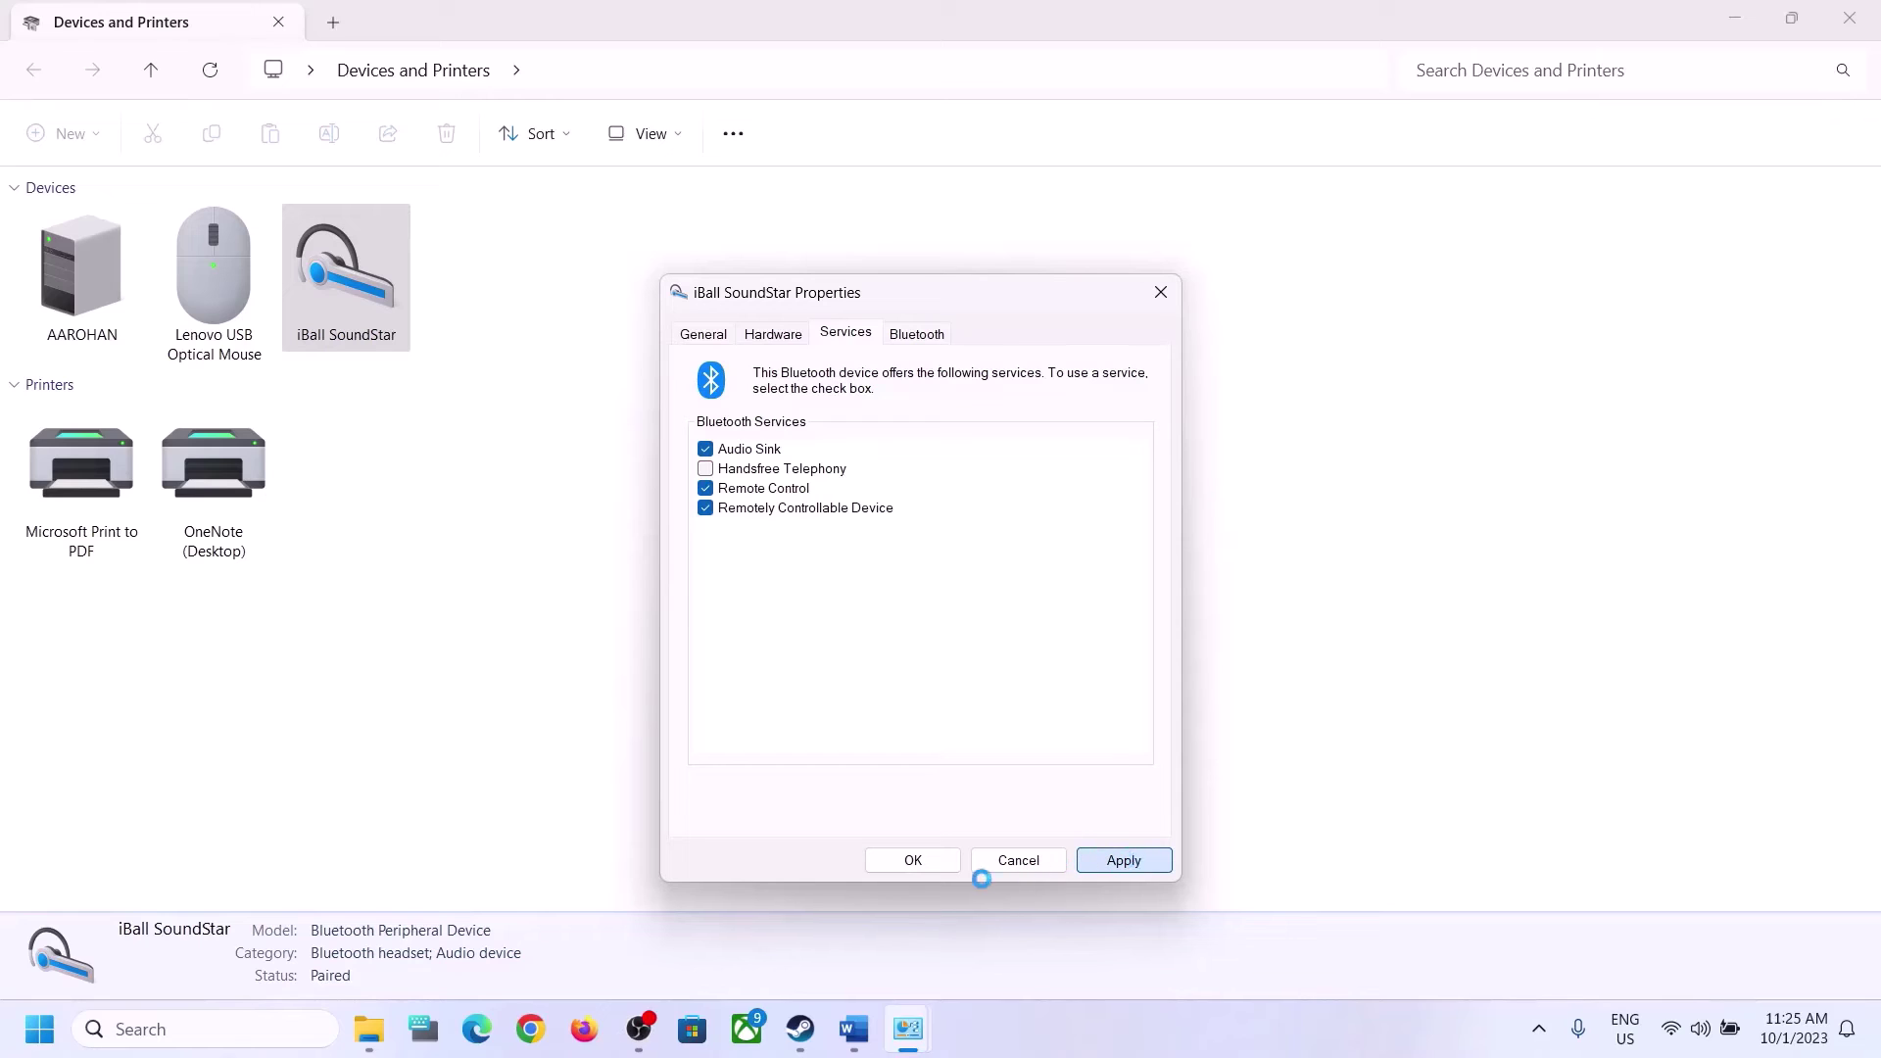
{"action": "left_click", "coordinate": [929, 870]}
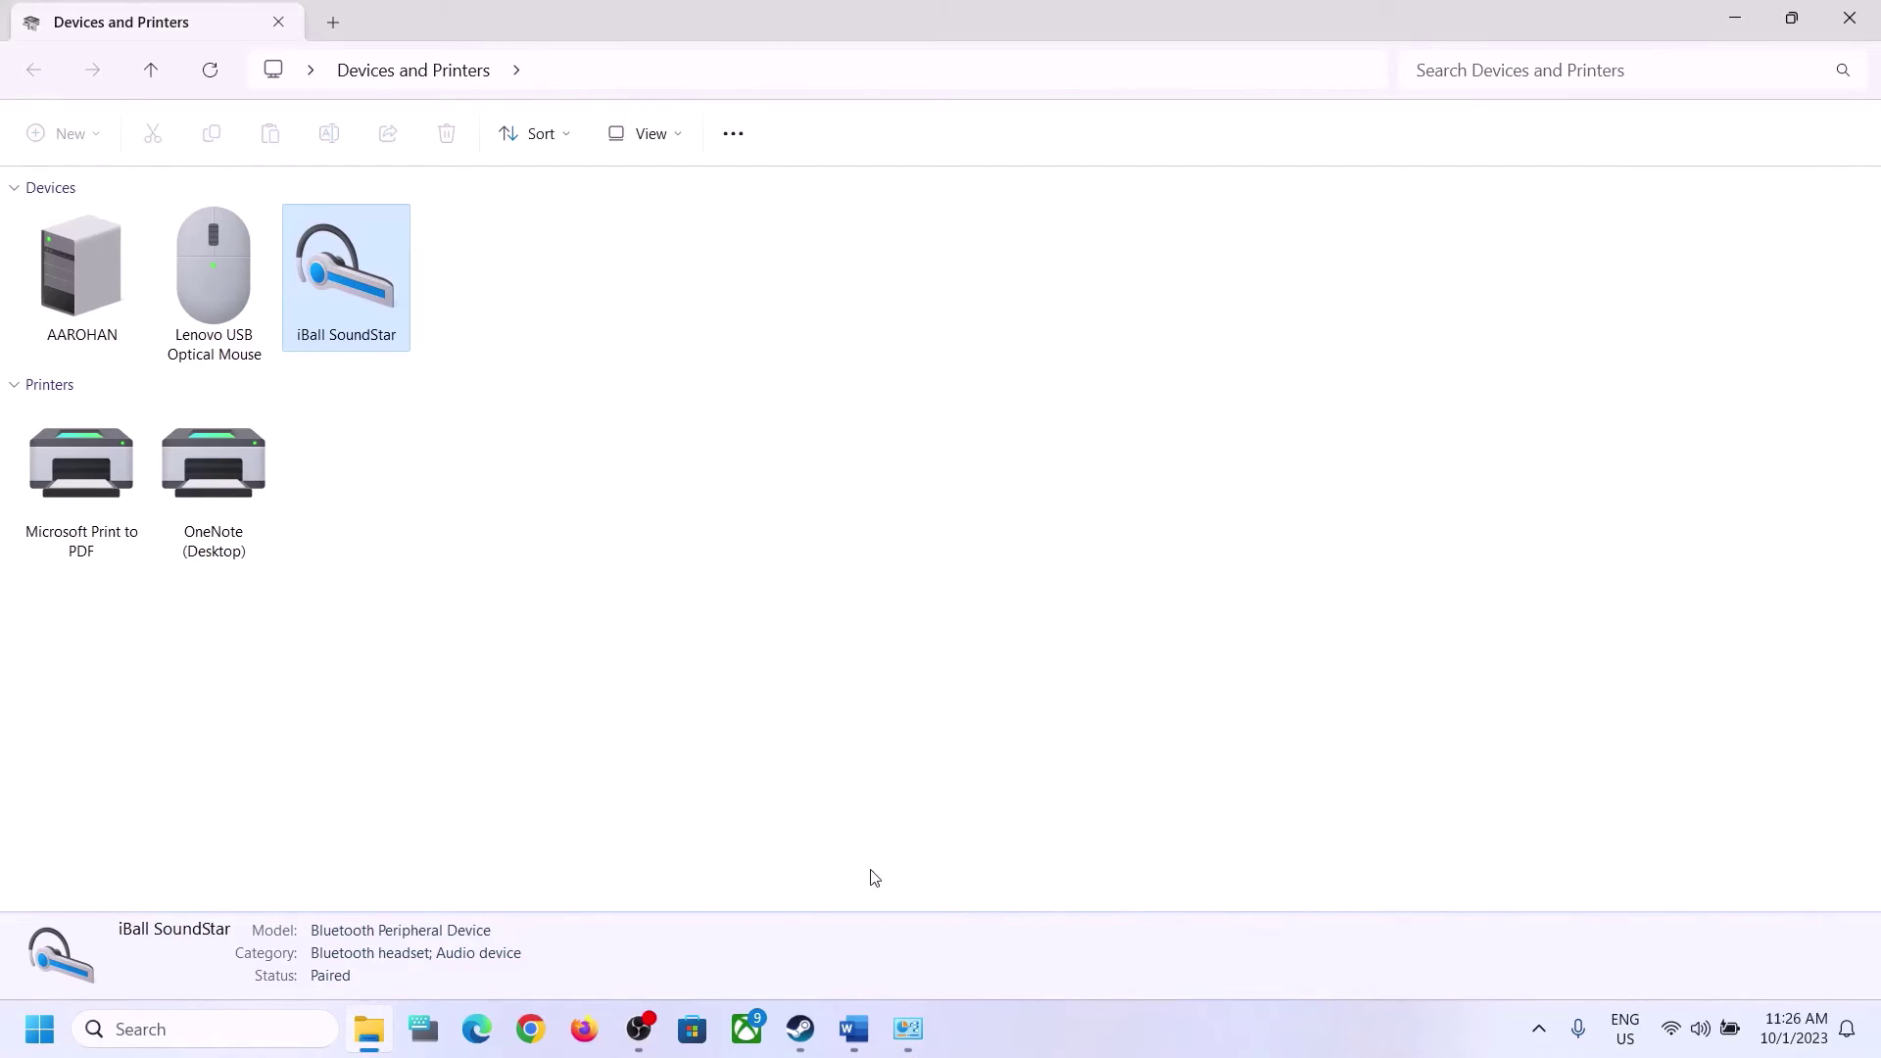
- Read Step 9 in Word, highlighting the advice to disable the internal microphone in sound control
{"action": "left_click", "coordinate": [842, 1030]}
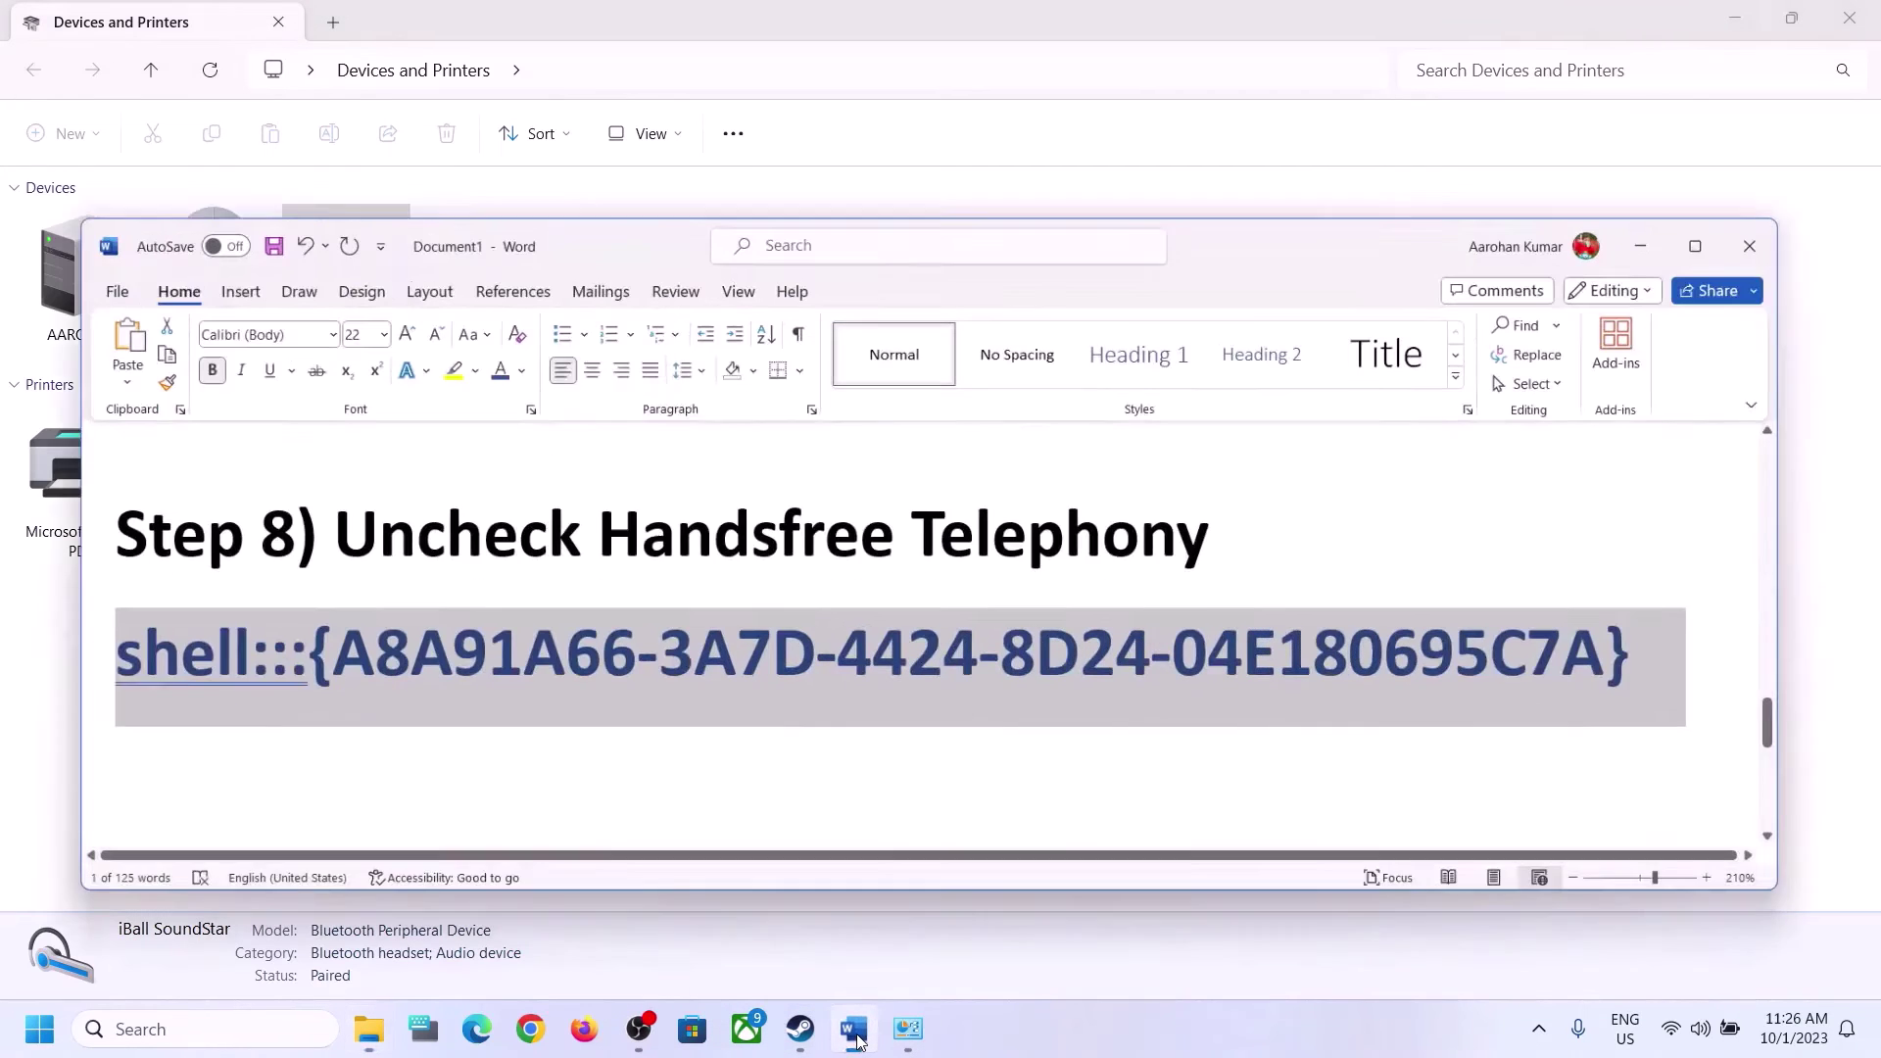
{"action": "scroll", "coordinate": [565, 625], "scroll_direction": "down", "scroll_amount": 2}
{"action": "scroll", "coordinate": [566, 625], "scroll_direction": "down", "scroll_amount": 2}
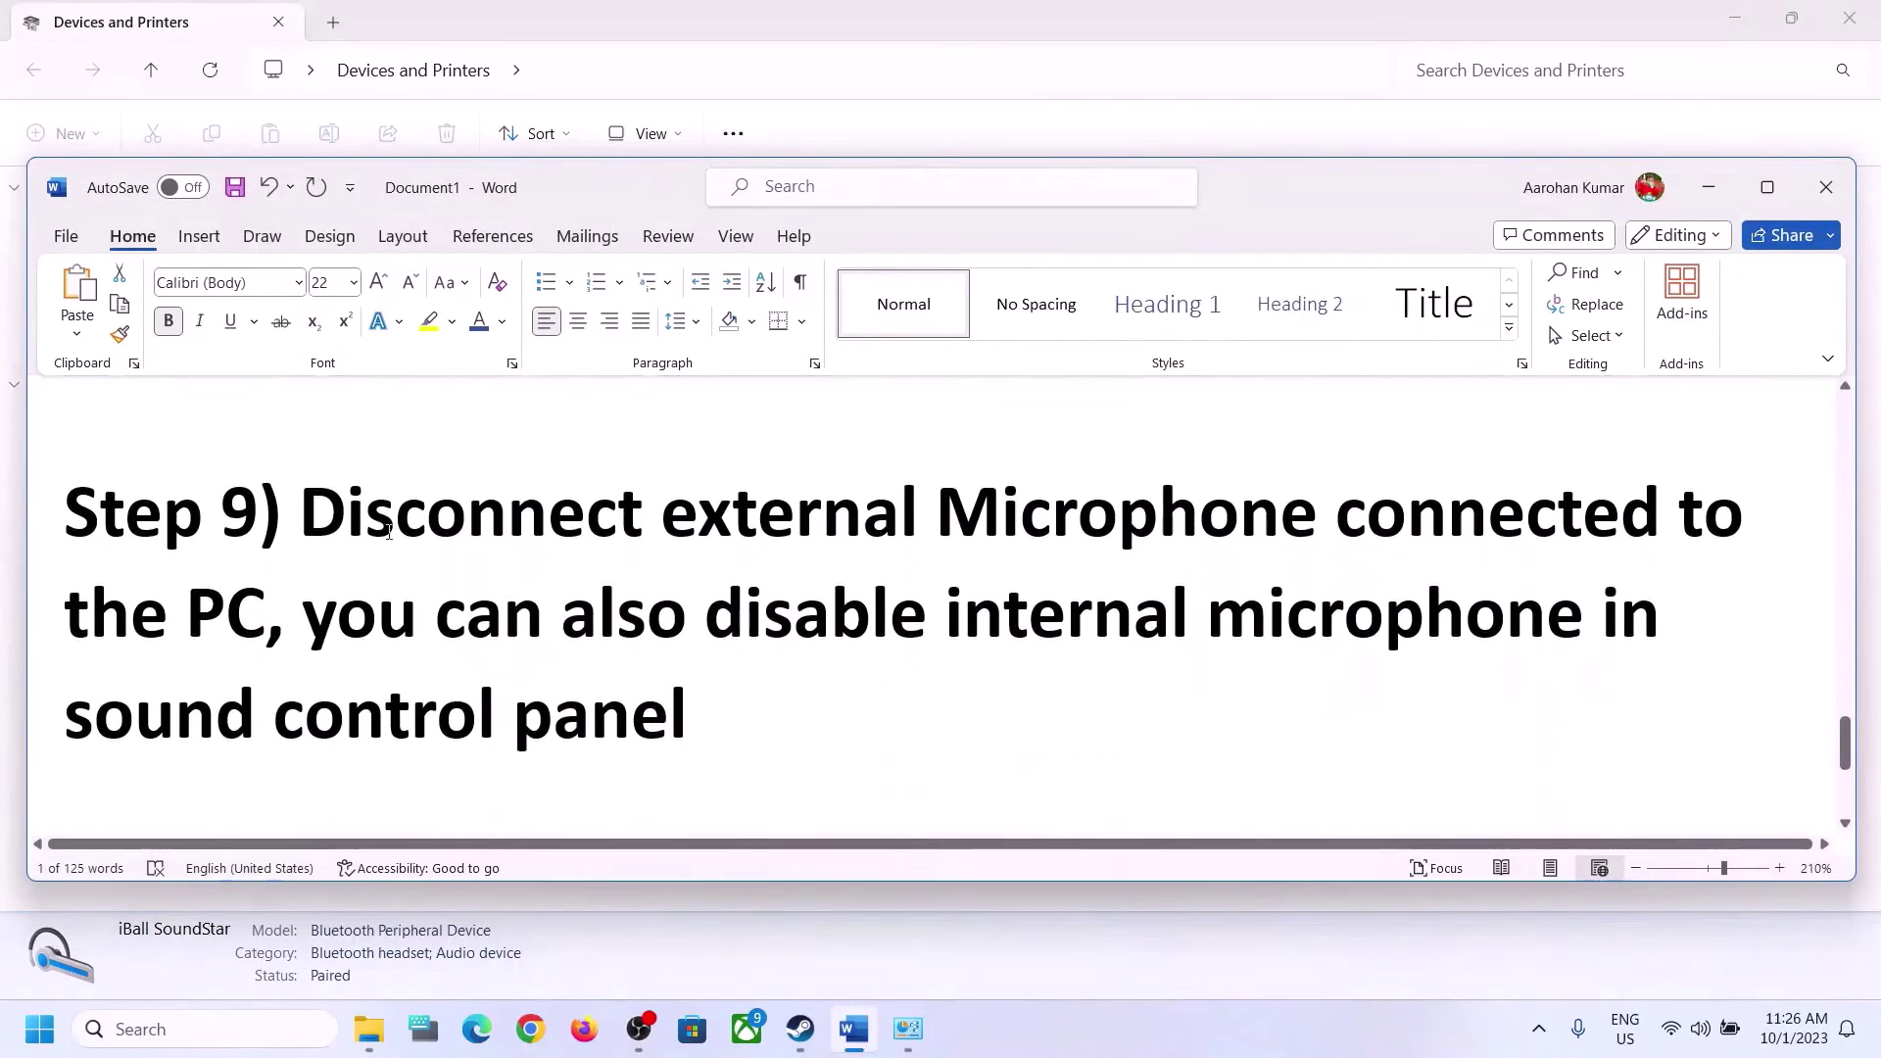
{"action": "left_click_drag", "start_coordinate": [300, 511], "coordinate": [243, 619]}
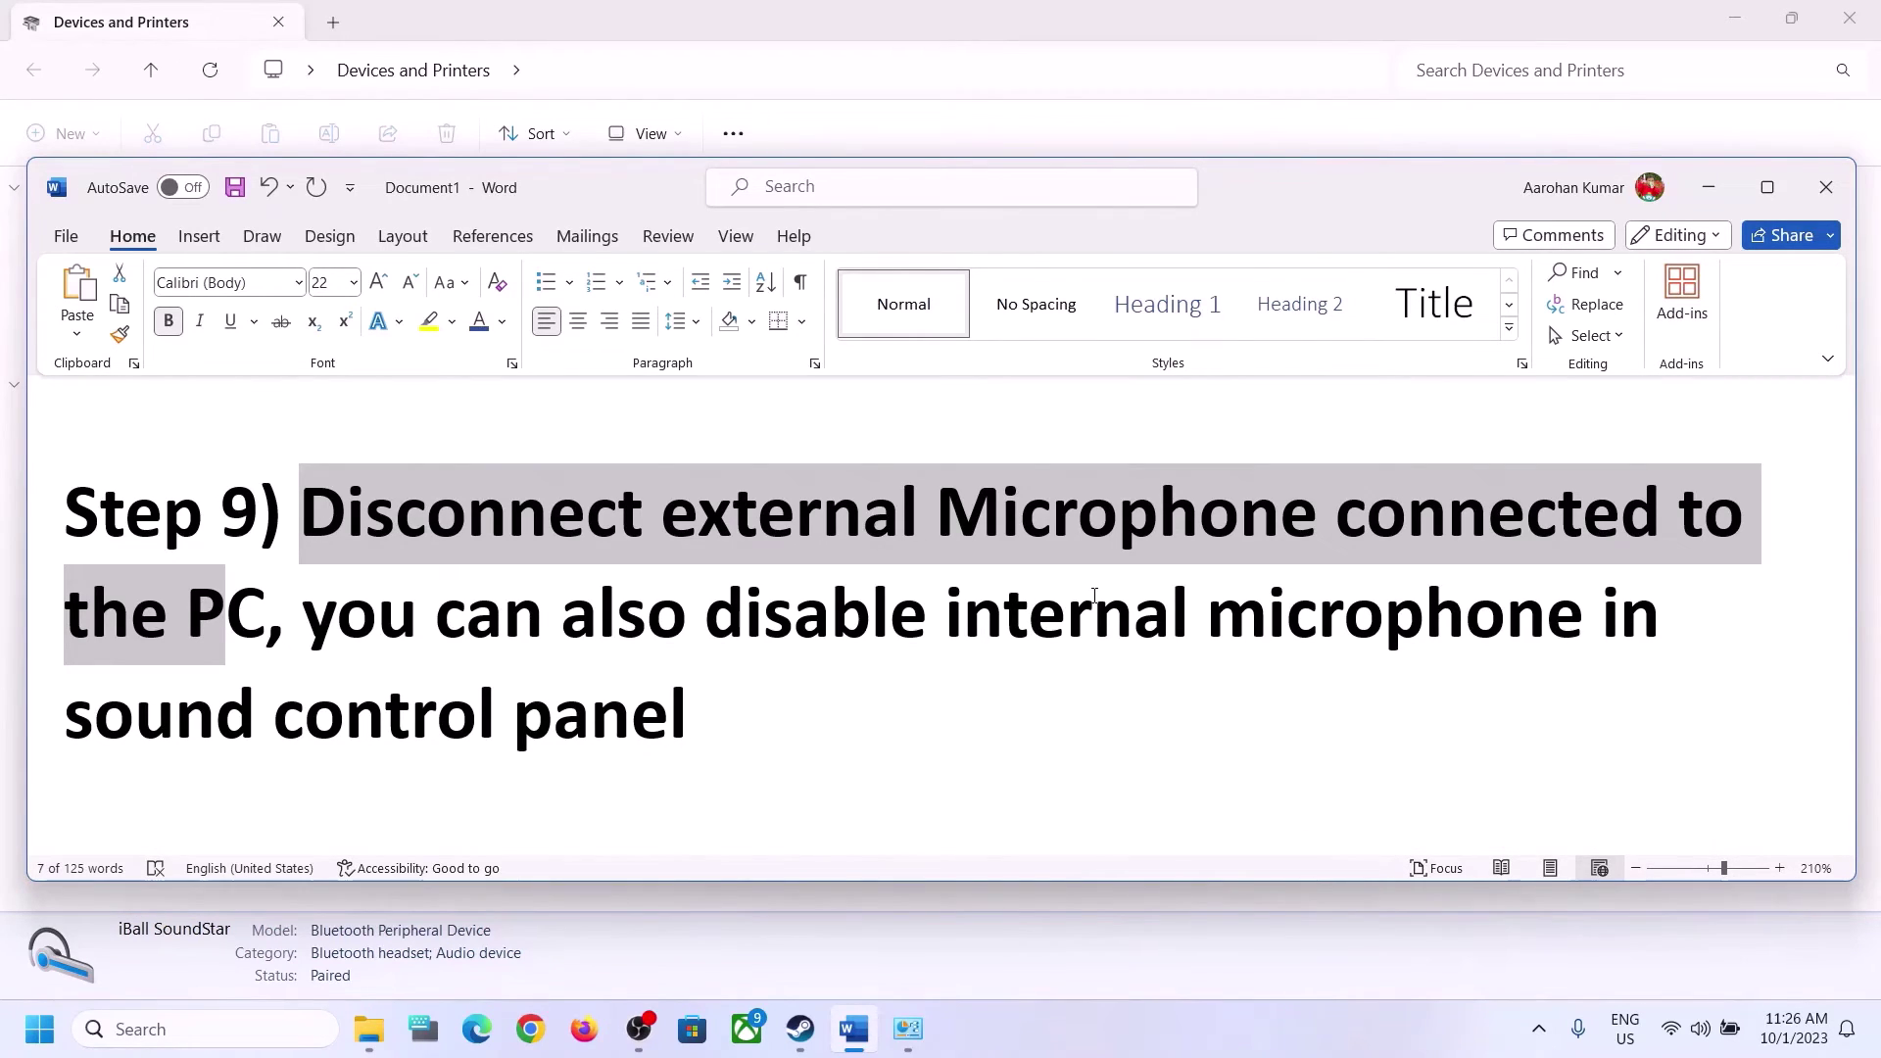
{"action": "left_click_drag", "start_coordinate": [715, 637], "coordinate": [1597, 617]}
{"action": "left_click_drag", "start_coordinate": [69, 725], "coordinate": [530, 730]}
{"action": "left_click_drag", "start_coordinate": [304, 617], "coordinate": [943, 617]}
{"action": "left_click", "coordinate": [578, 694]}
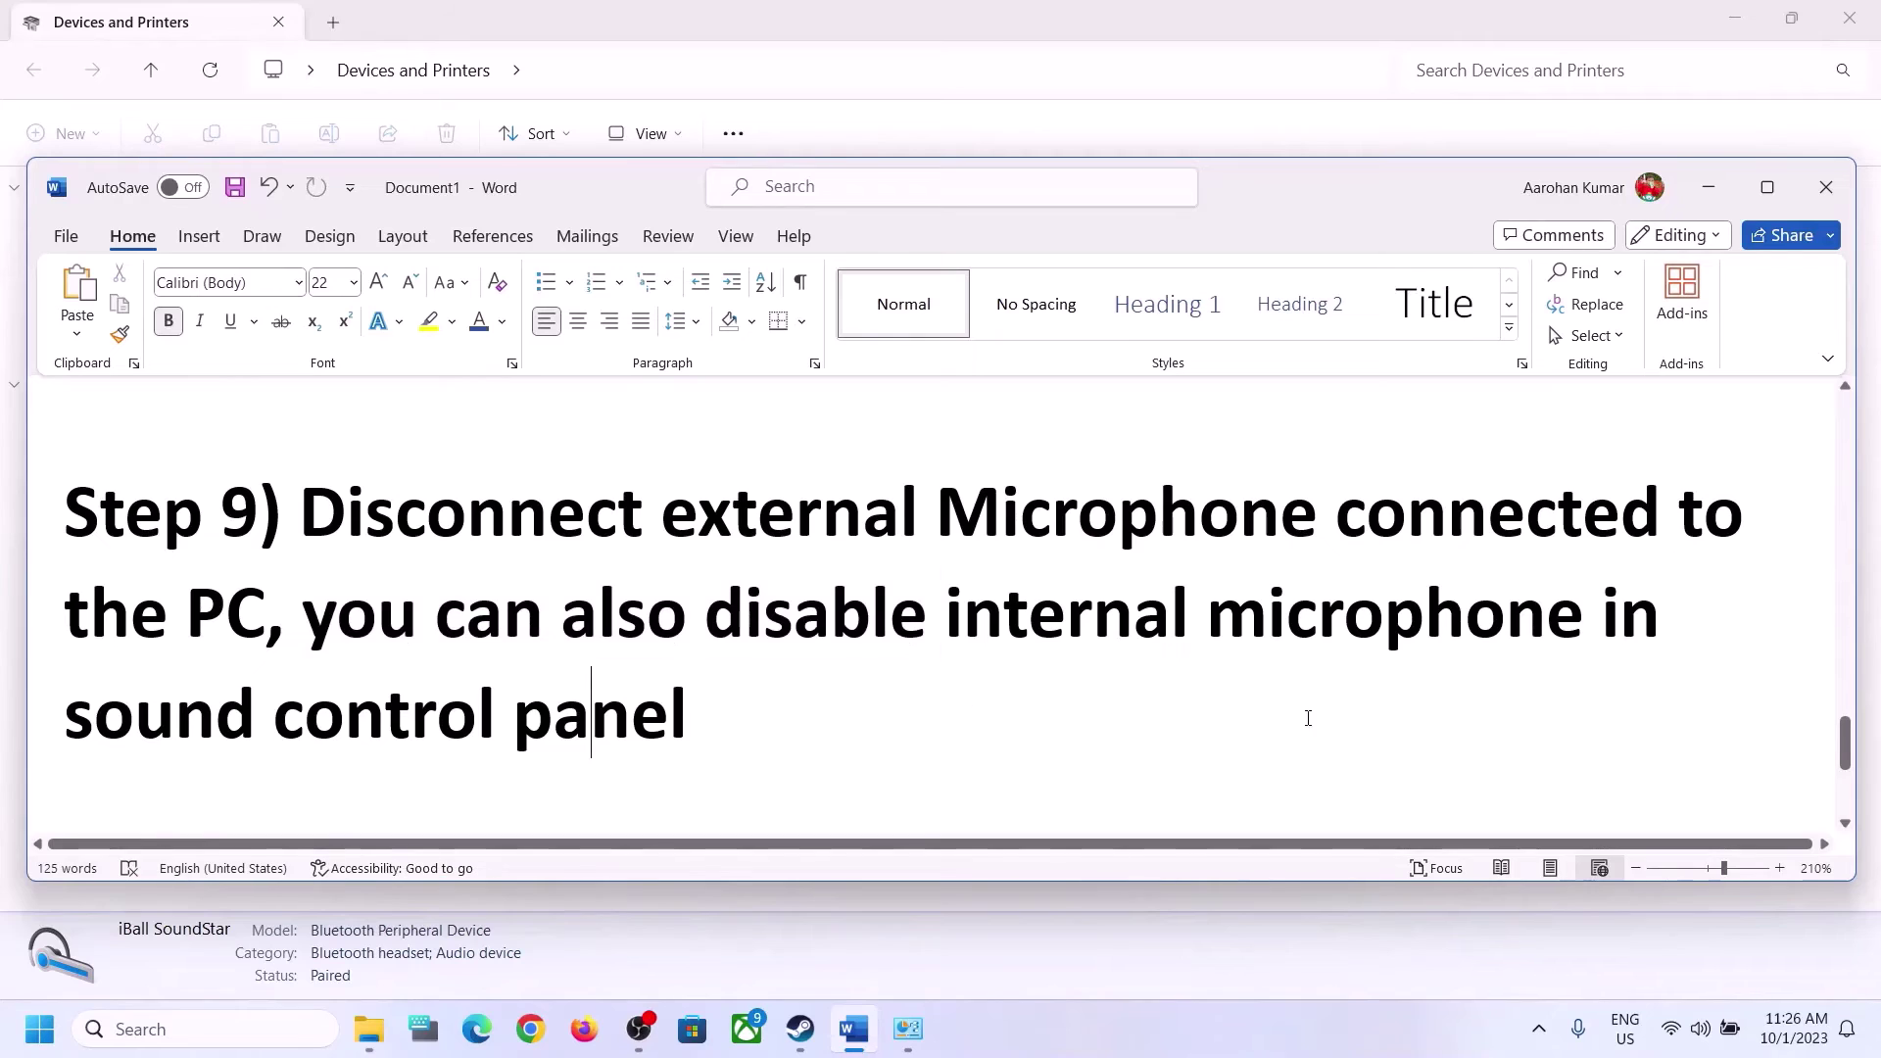
- Reopen Control Panel's Sound dialog and check the Speakers properties
{"action": "left_click", "coordinate": [288, 1022]}
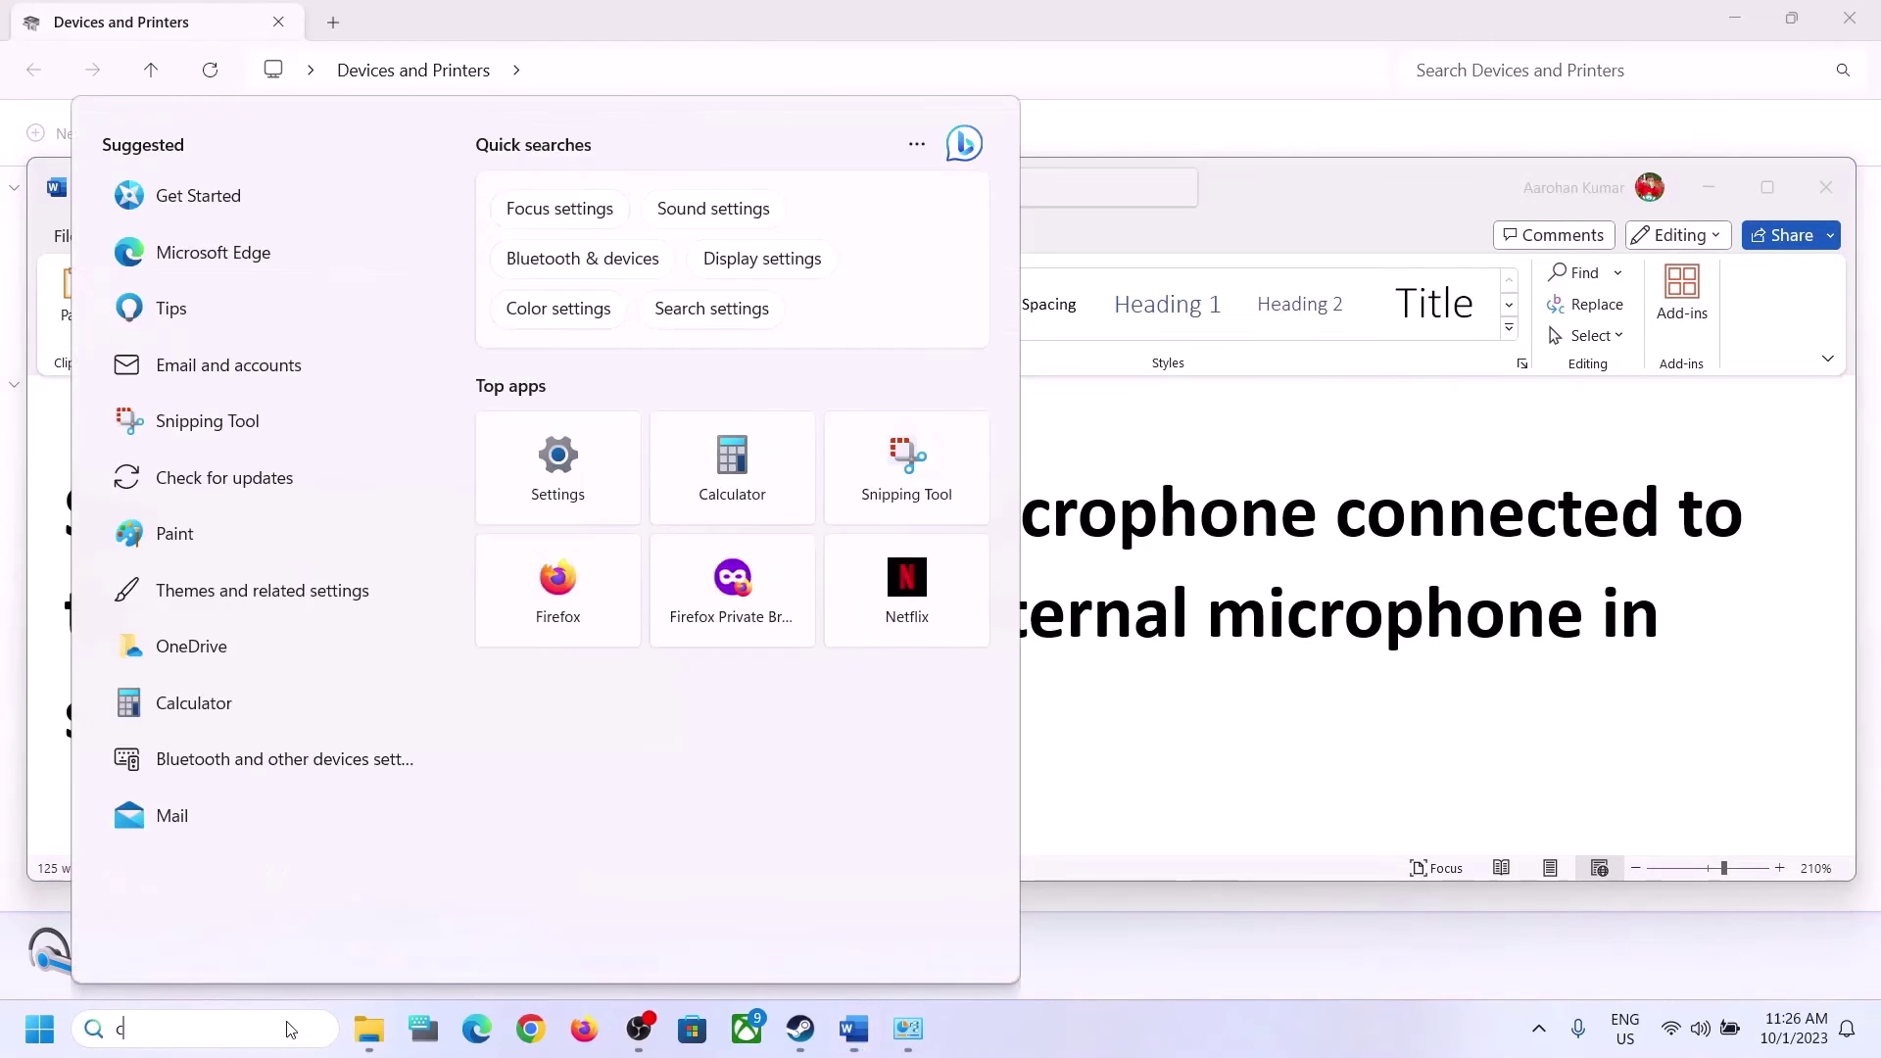
{"action": "type", "text": "control"}
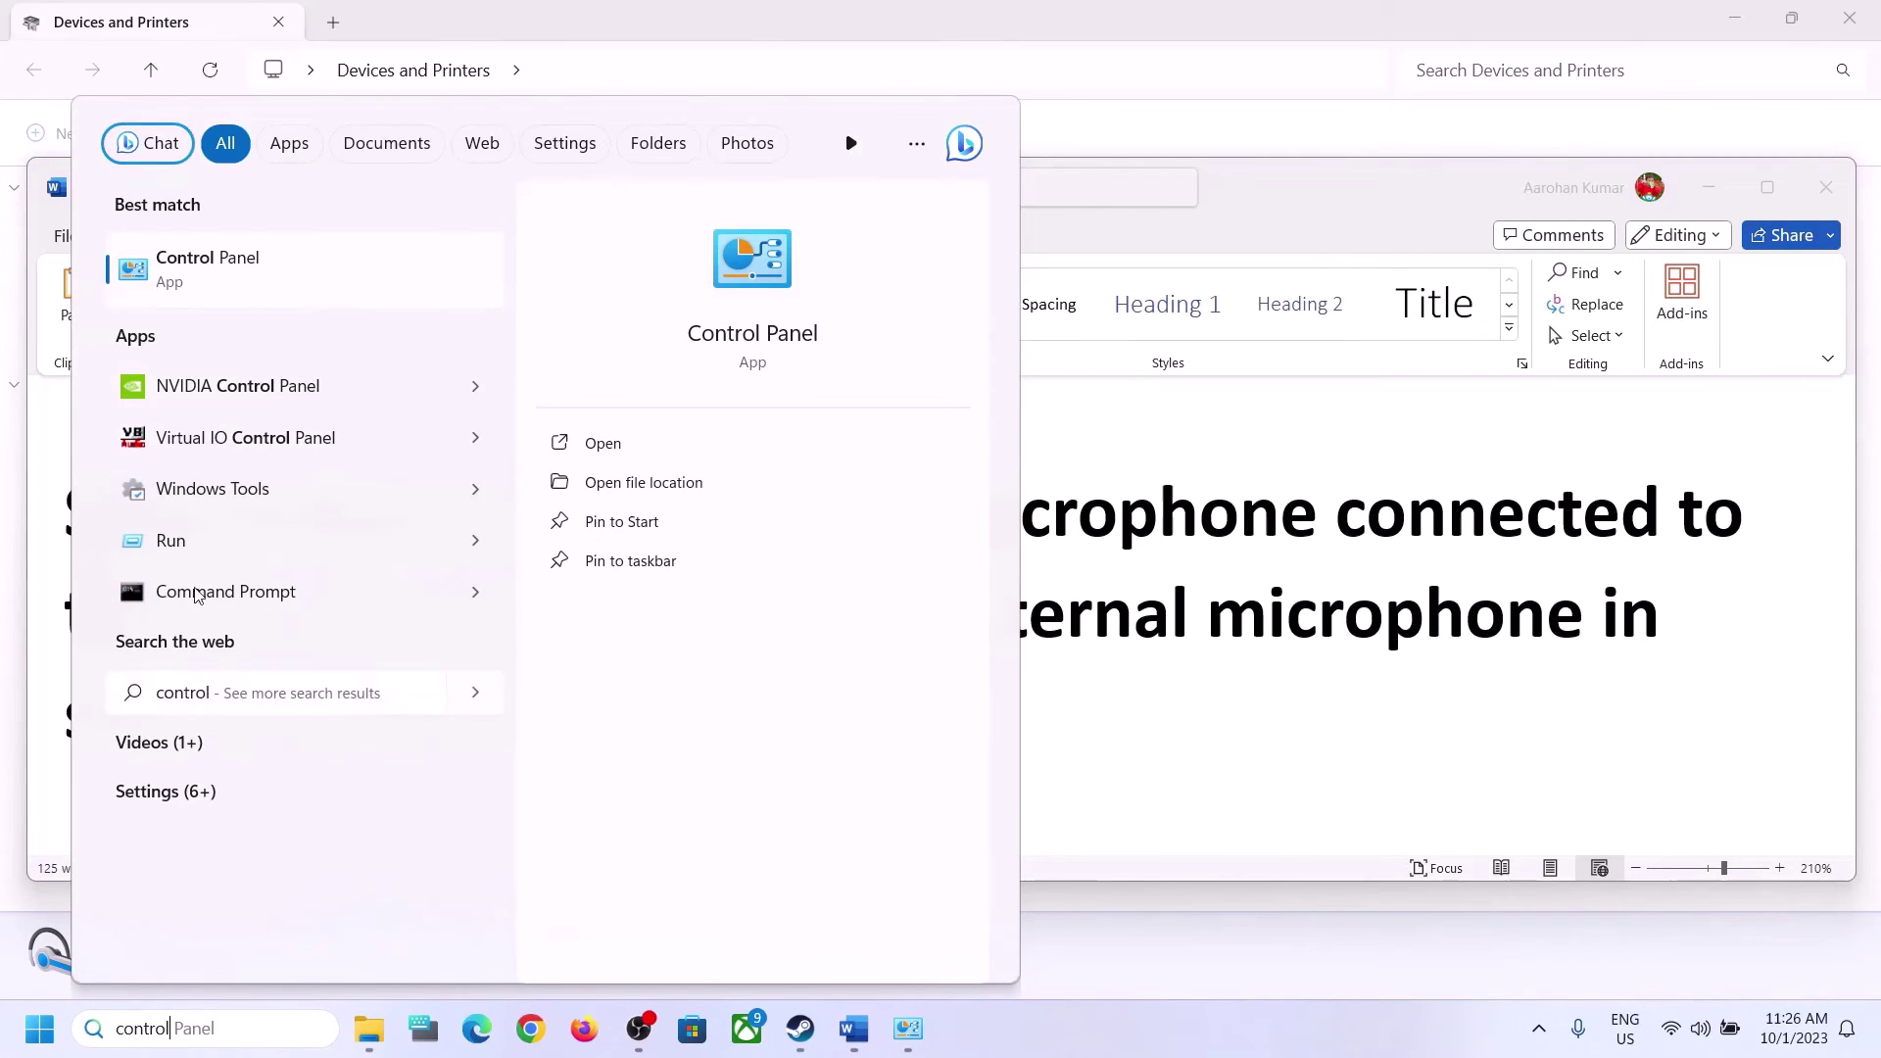
{"action": "left_click", "coordinate": [233, 268]}
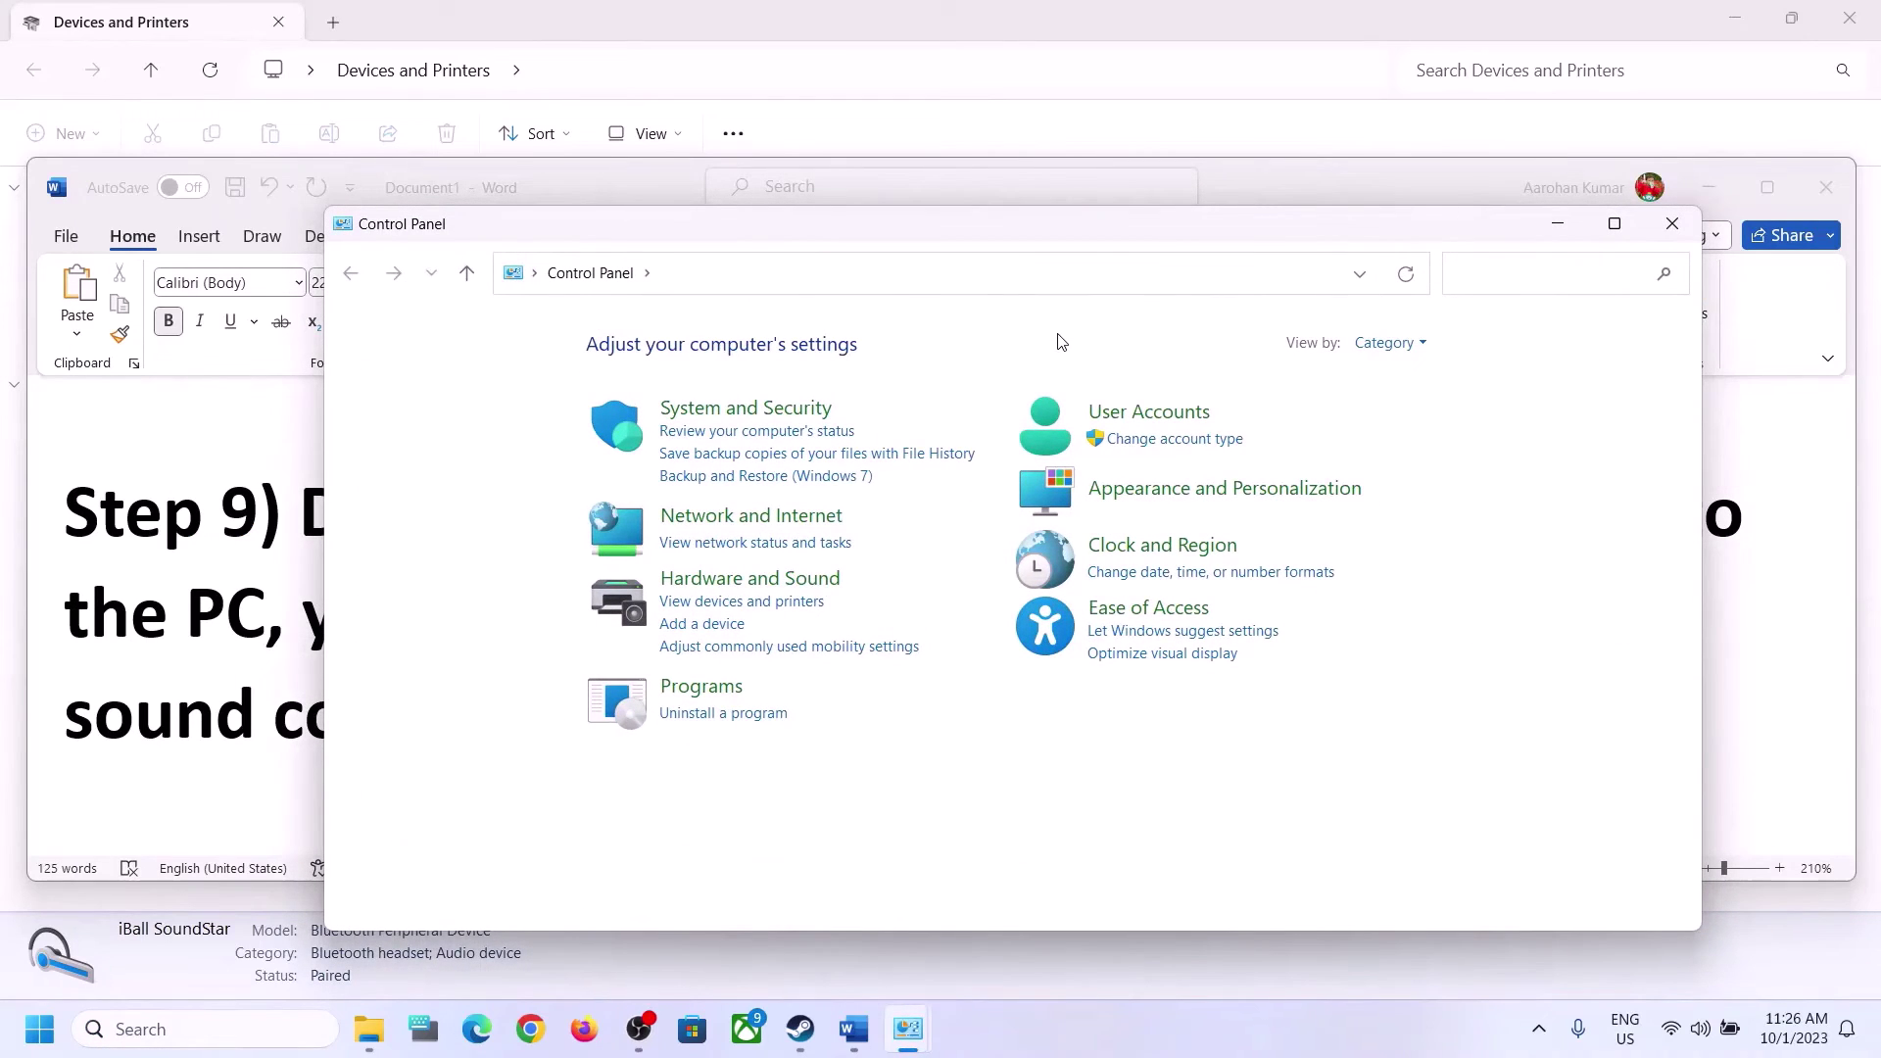
{"action": "left_click", "coordinate": [676, 580]}
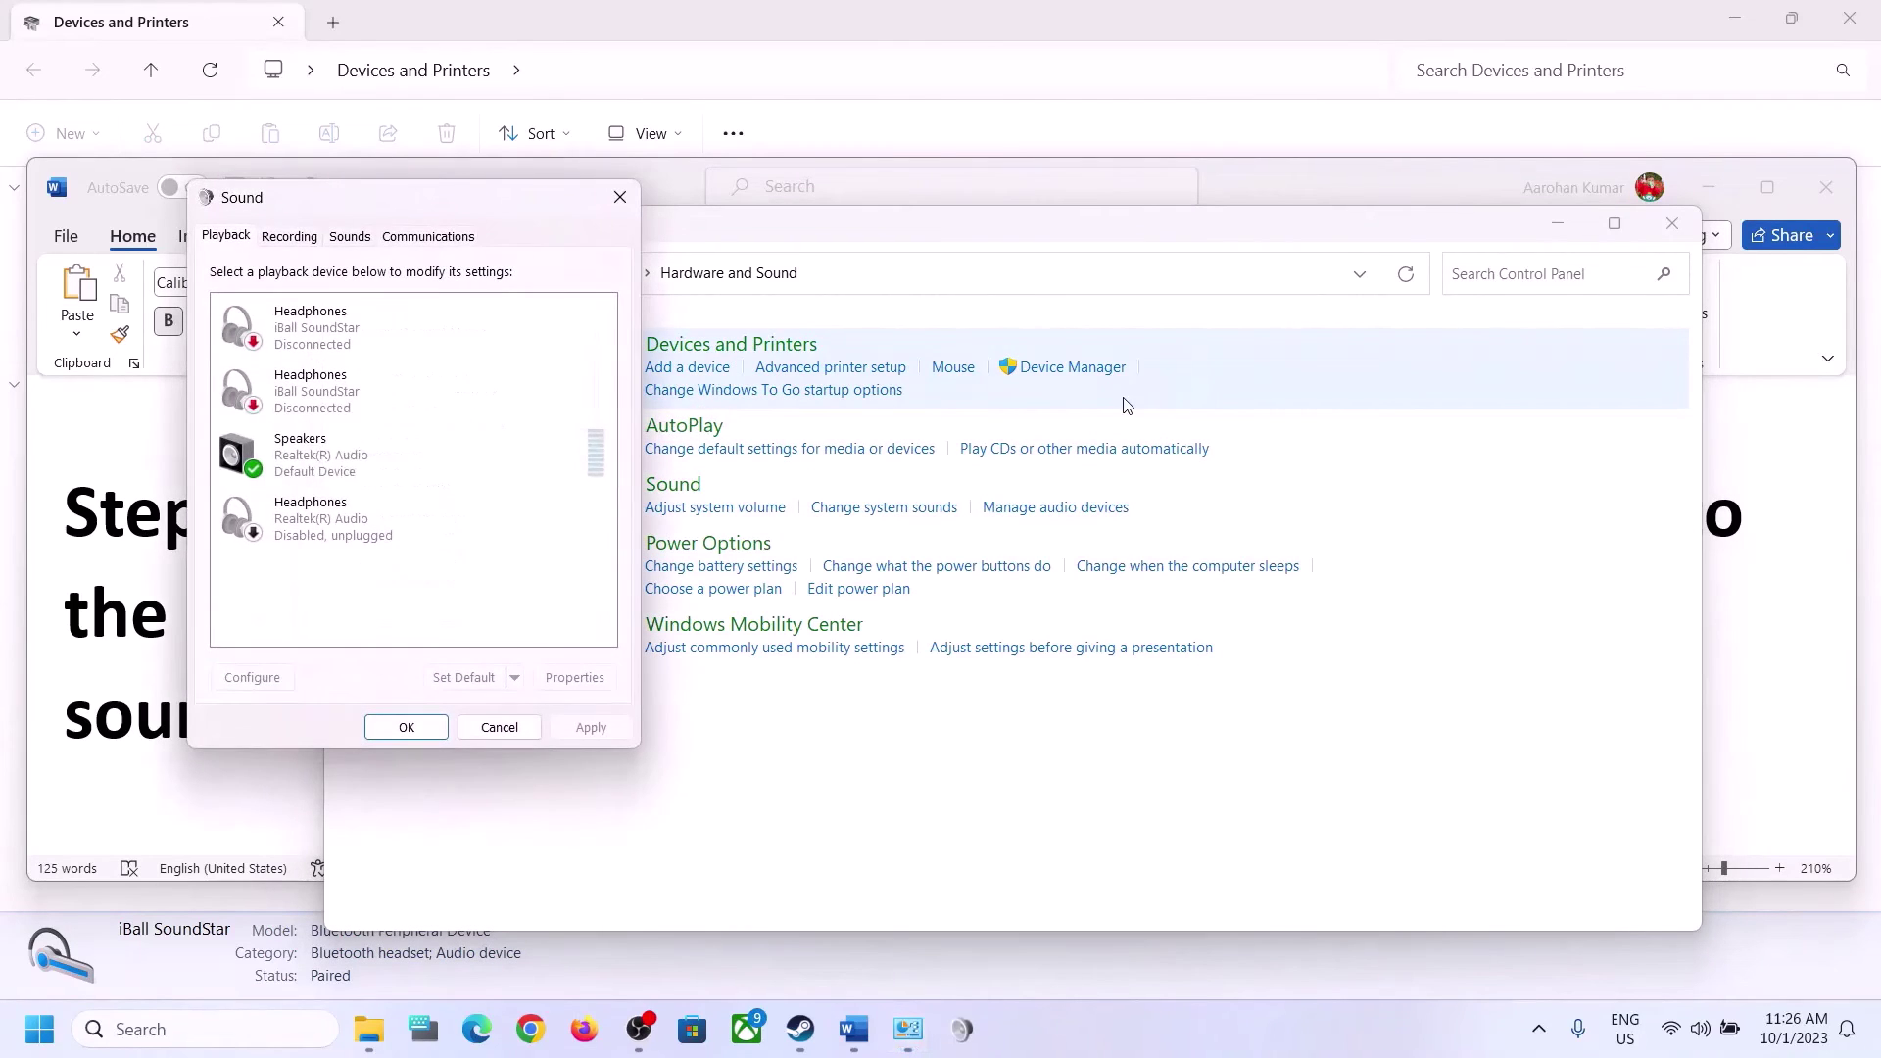
{"action": "left_click", "coordinate": [355, 469]}
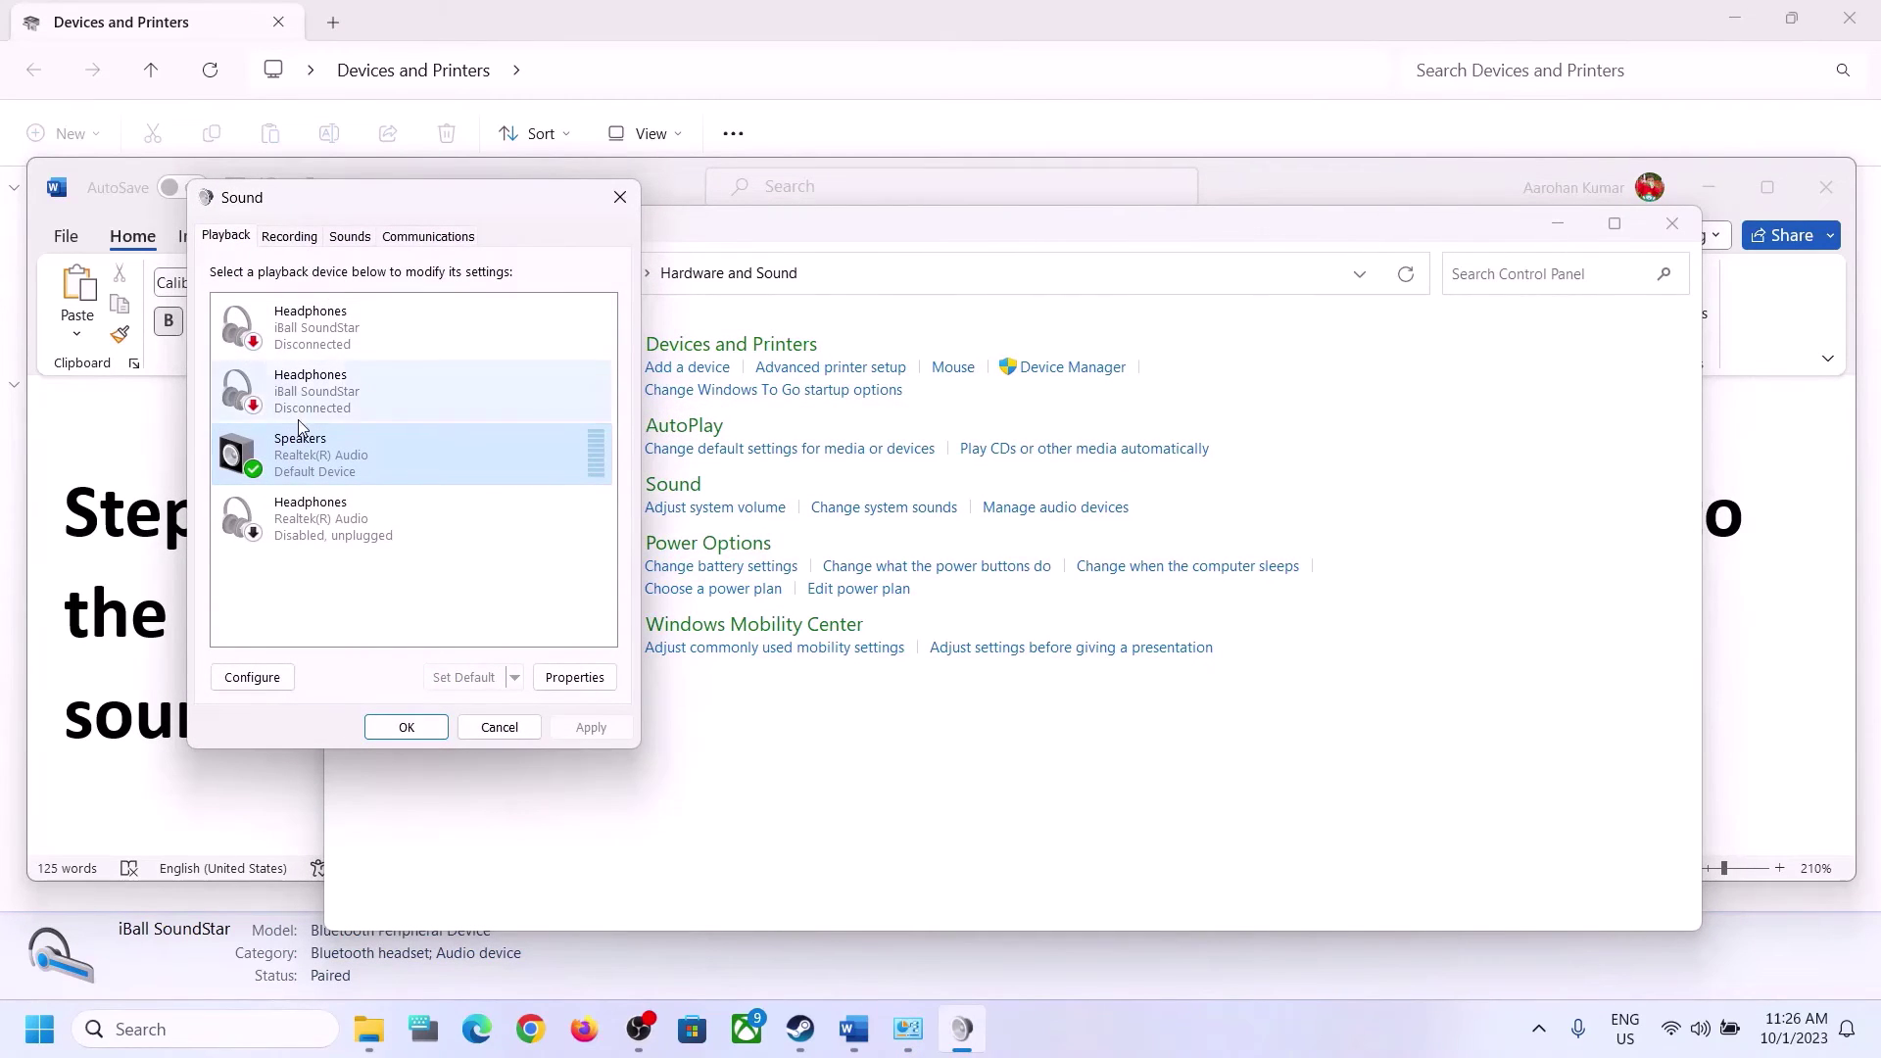
{"action": "right_click", "coordinate": [301, 457]}
{"action": "left_click", "coordinate": [409, 644]}
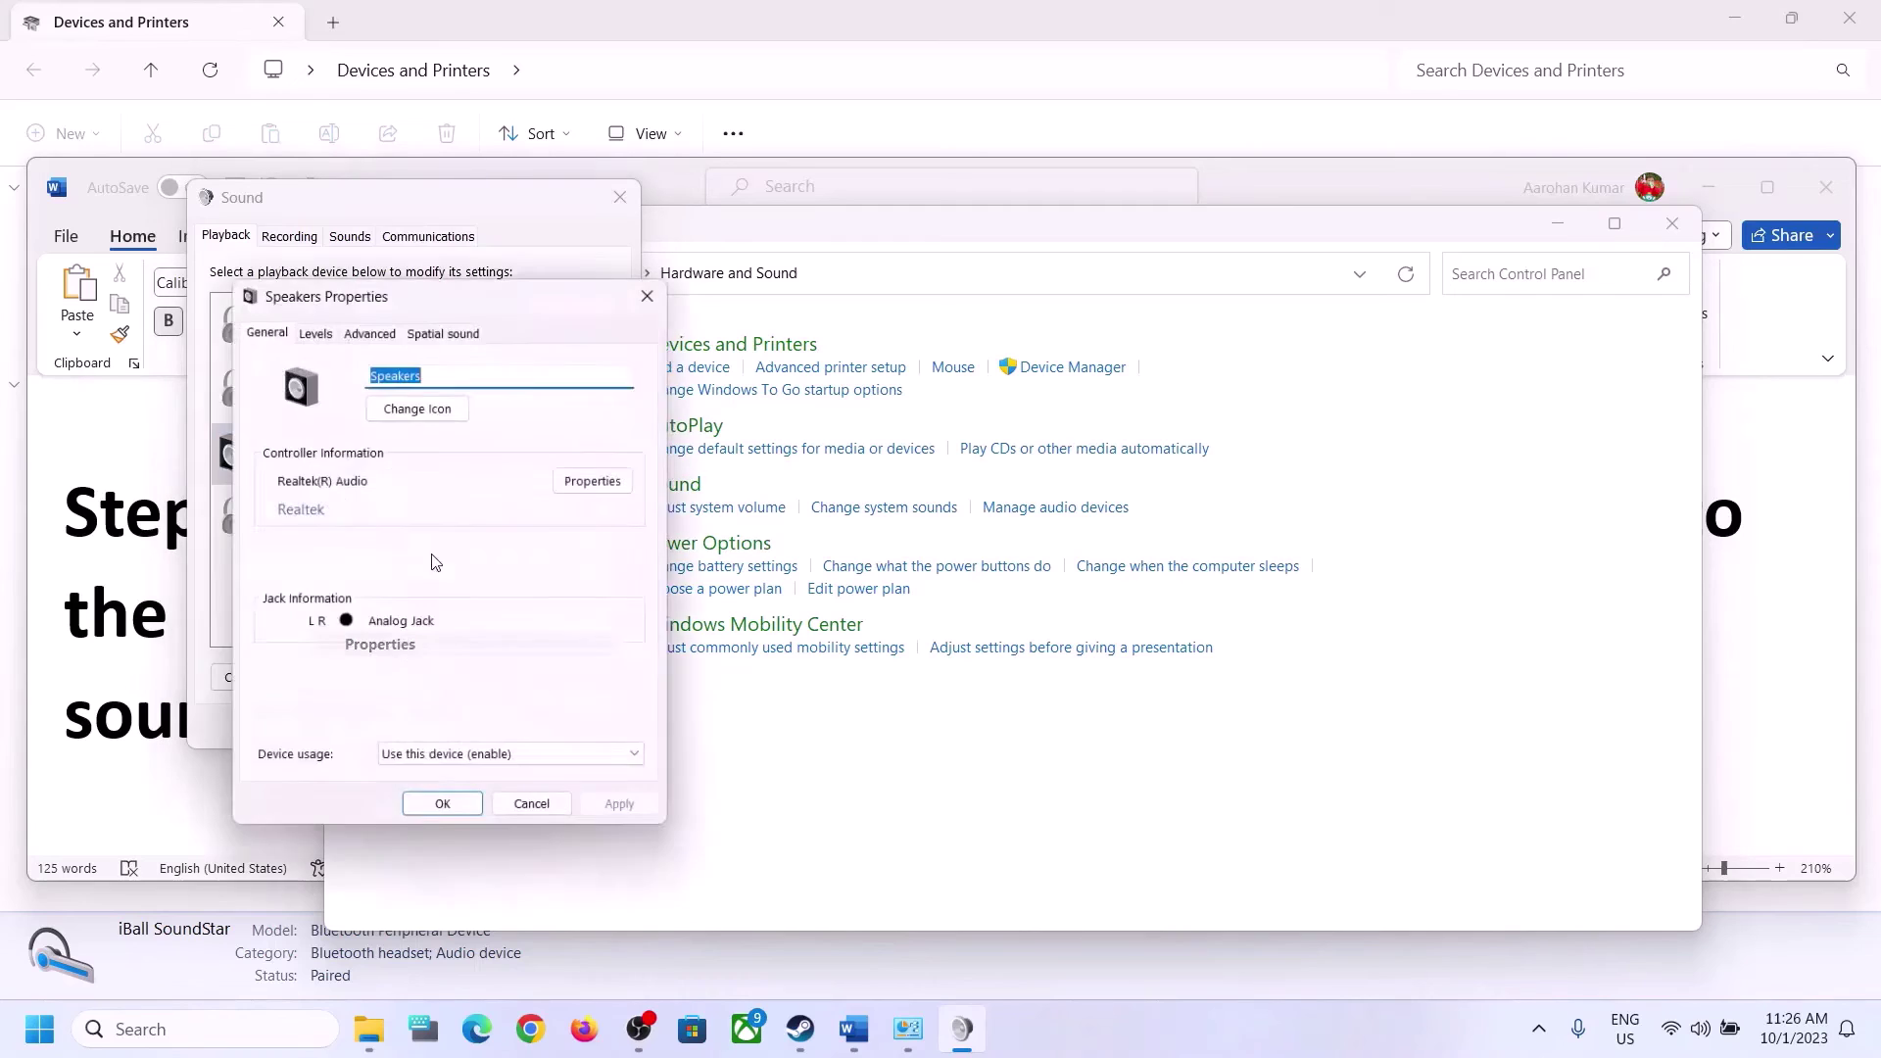
{"action": "left_click", "coordinate": [656, 288]}
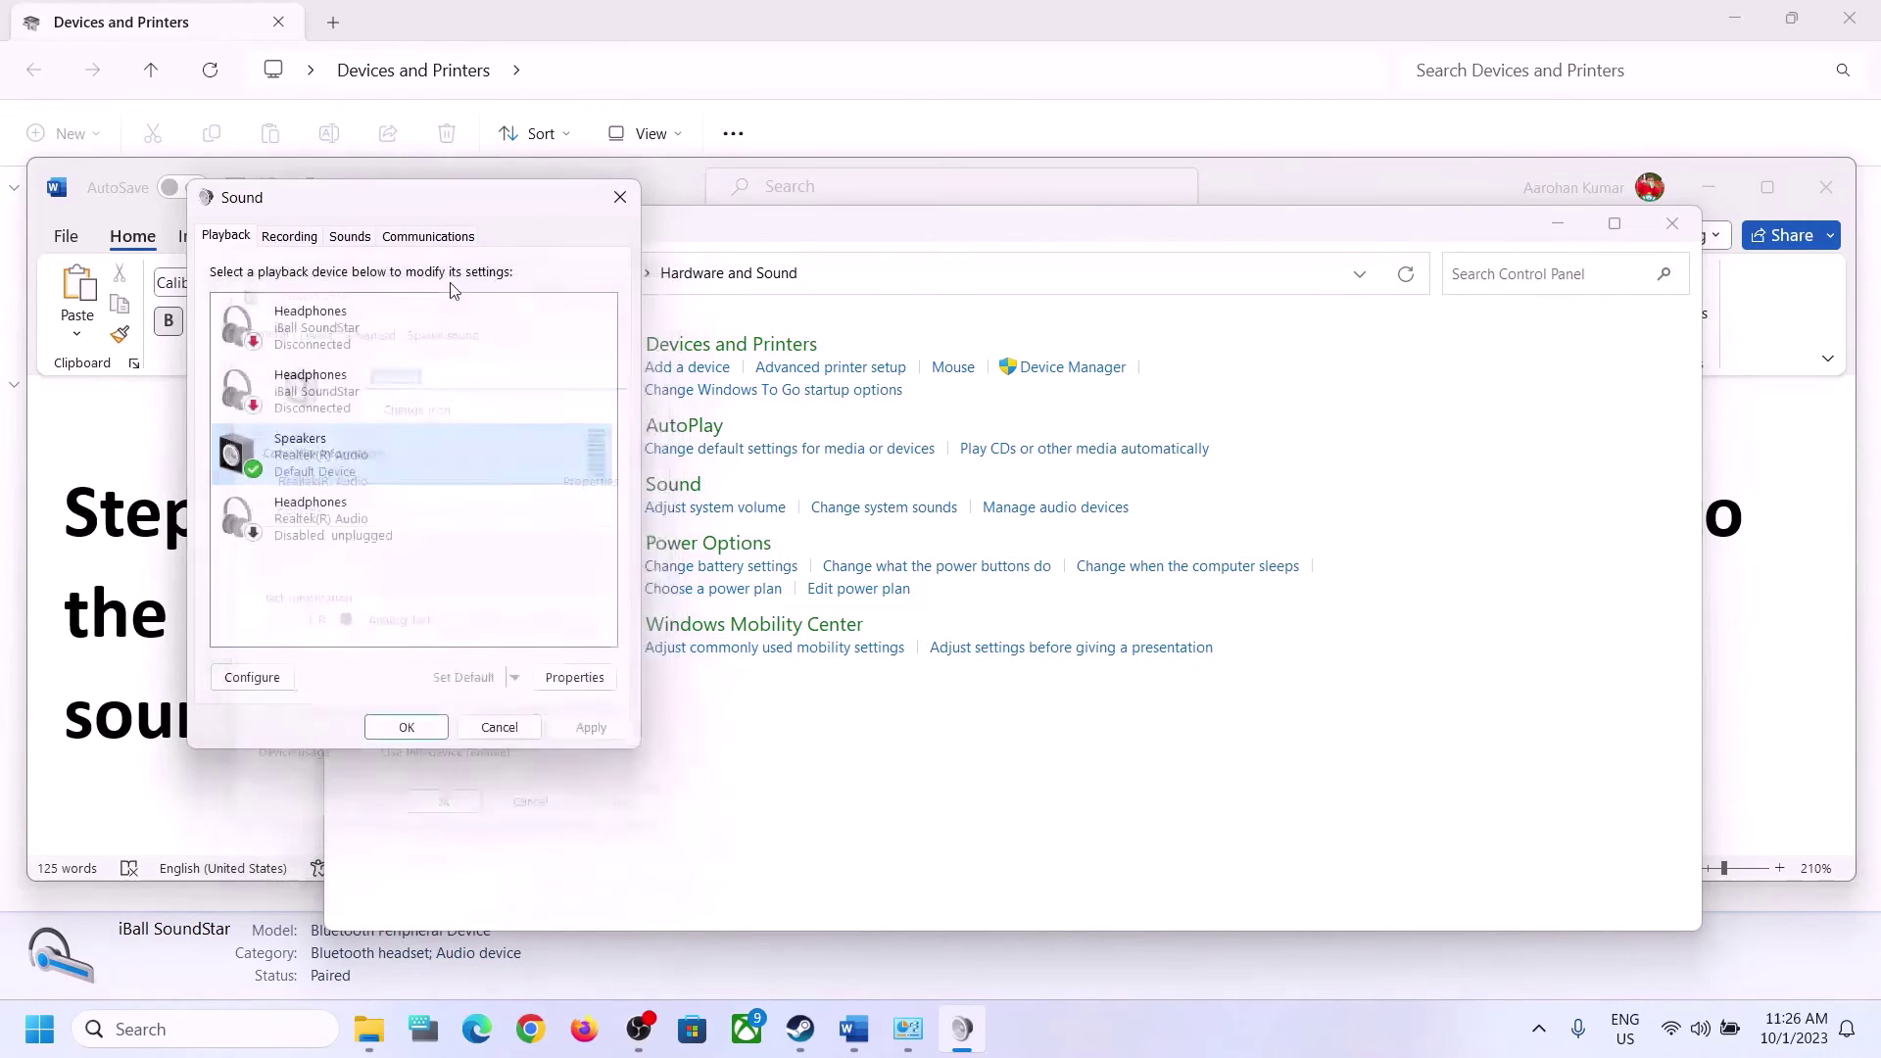
- Review the recording devices, selecting Microphone Array, then close the Sound dialog
{"action": "left_click", "coordinate": [300, 238]}
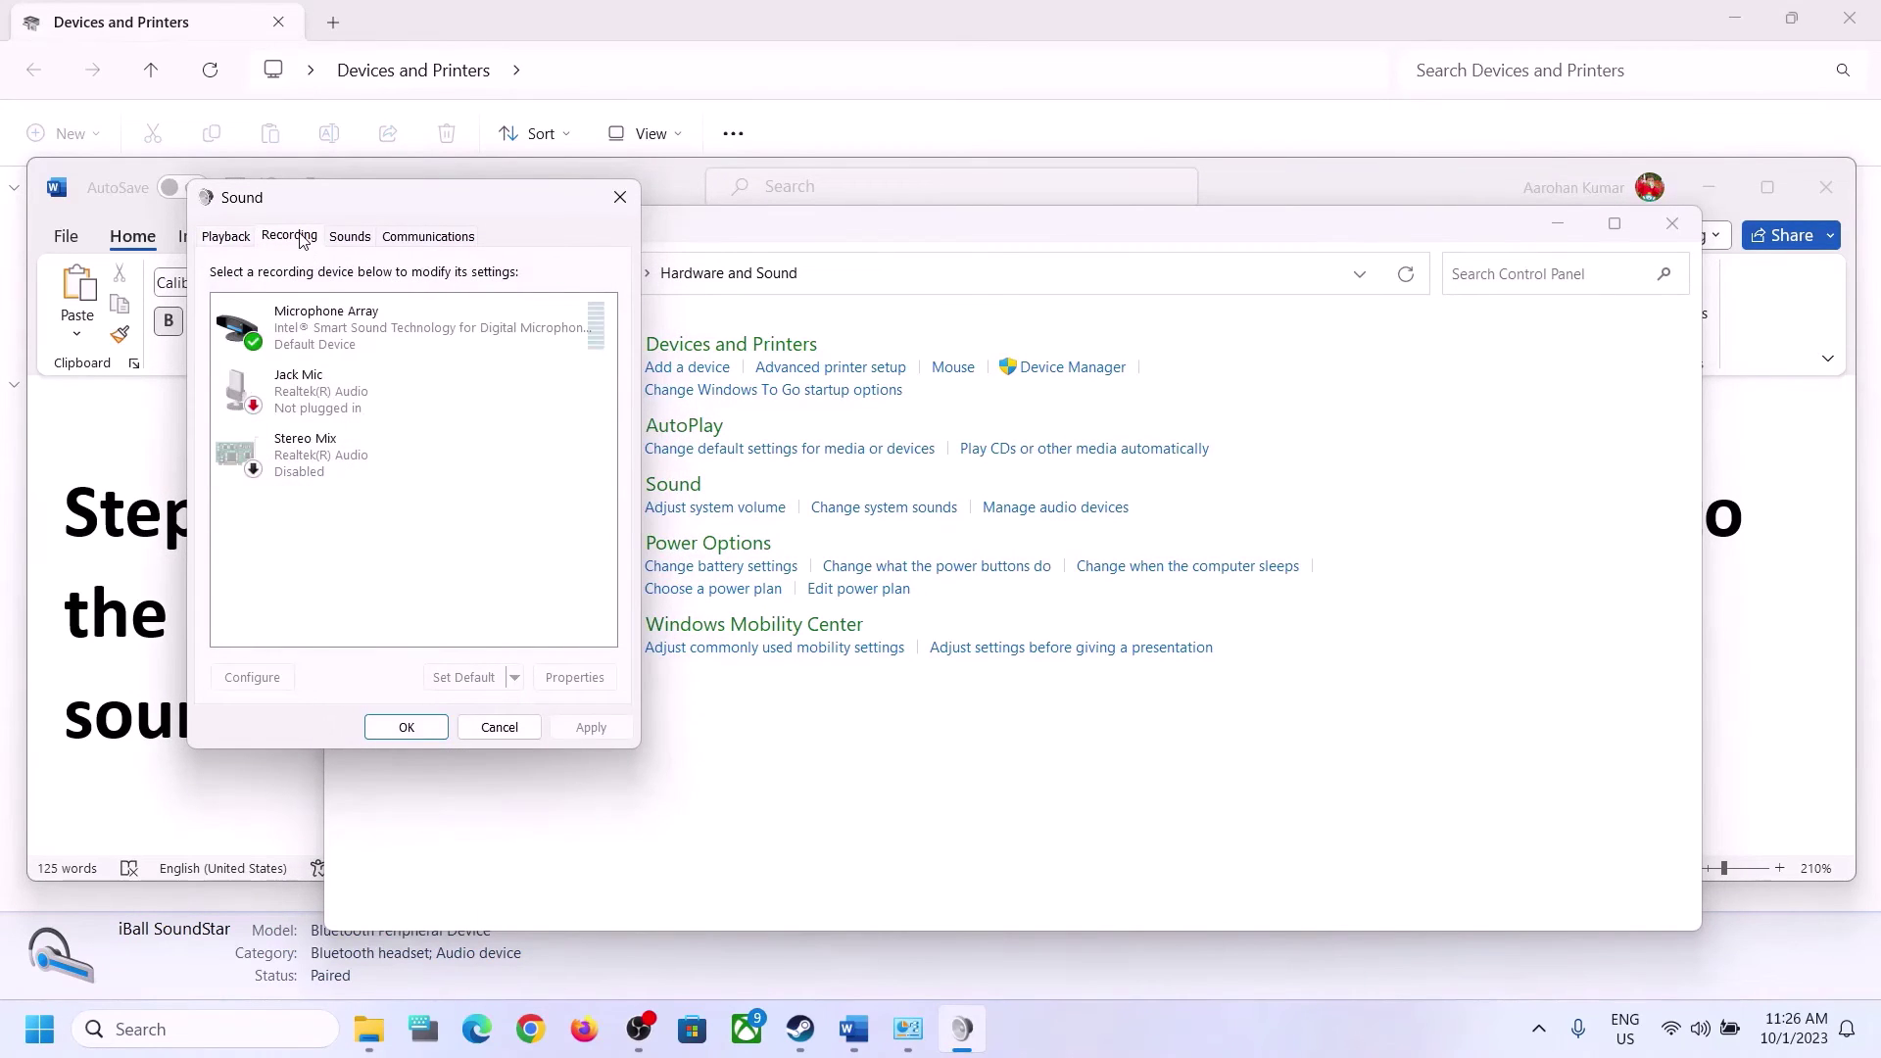
{"action": "left_click", "coordinate": [367, 332]}
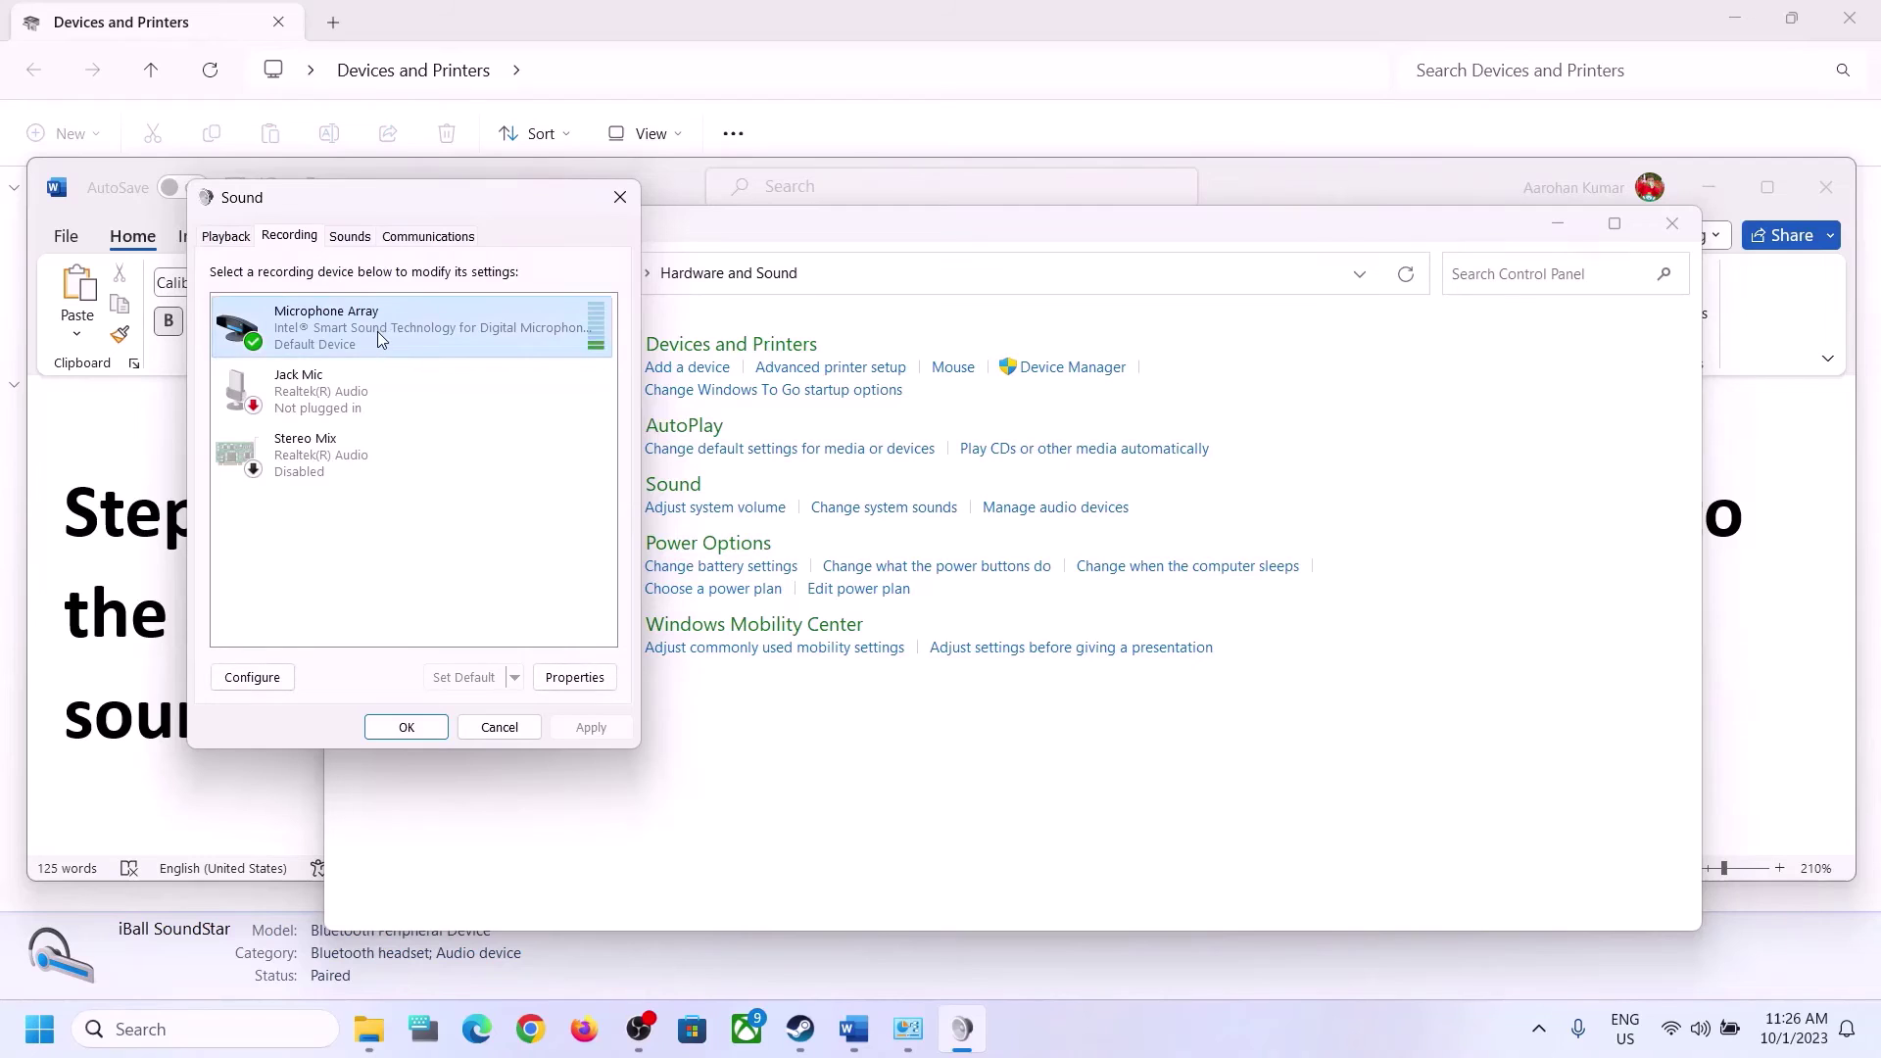
{"action": "right_click", "coordinate": [378, 331]}
{"action": "left_click", "coordinate": [474, 555]}
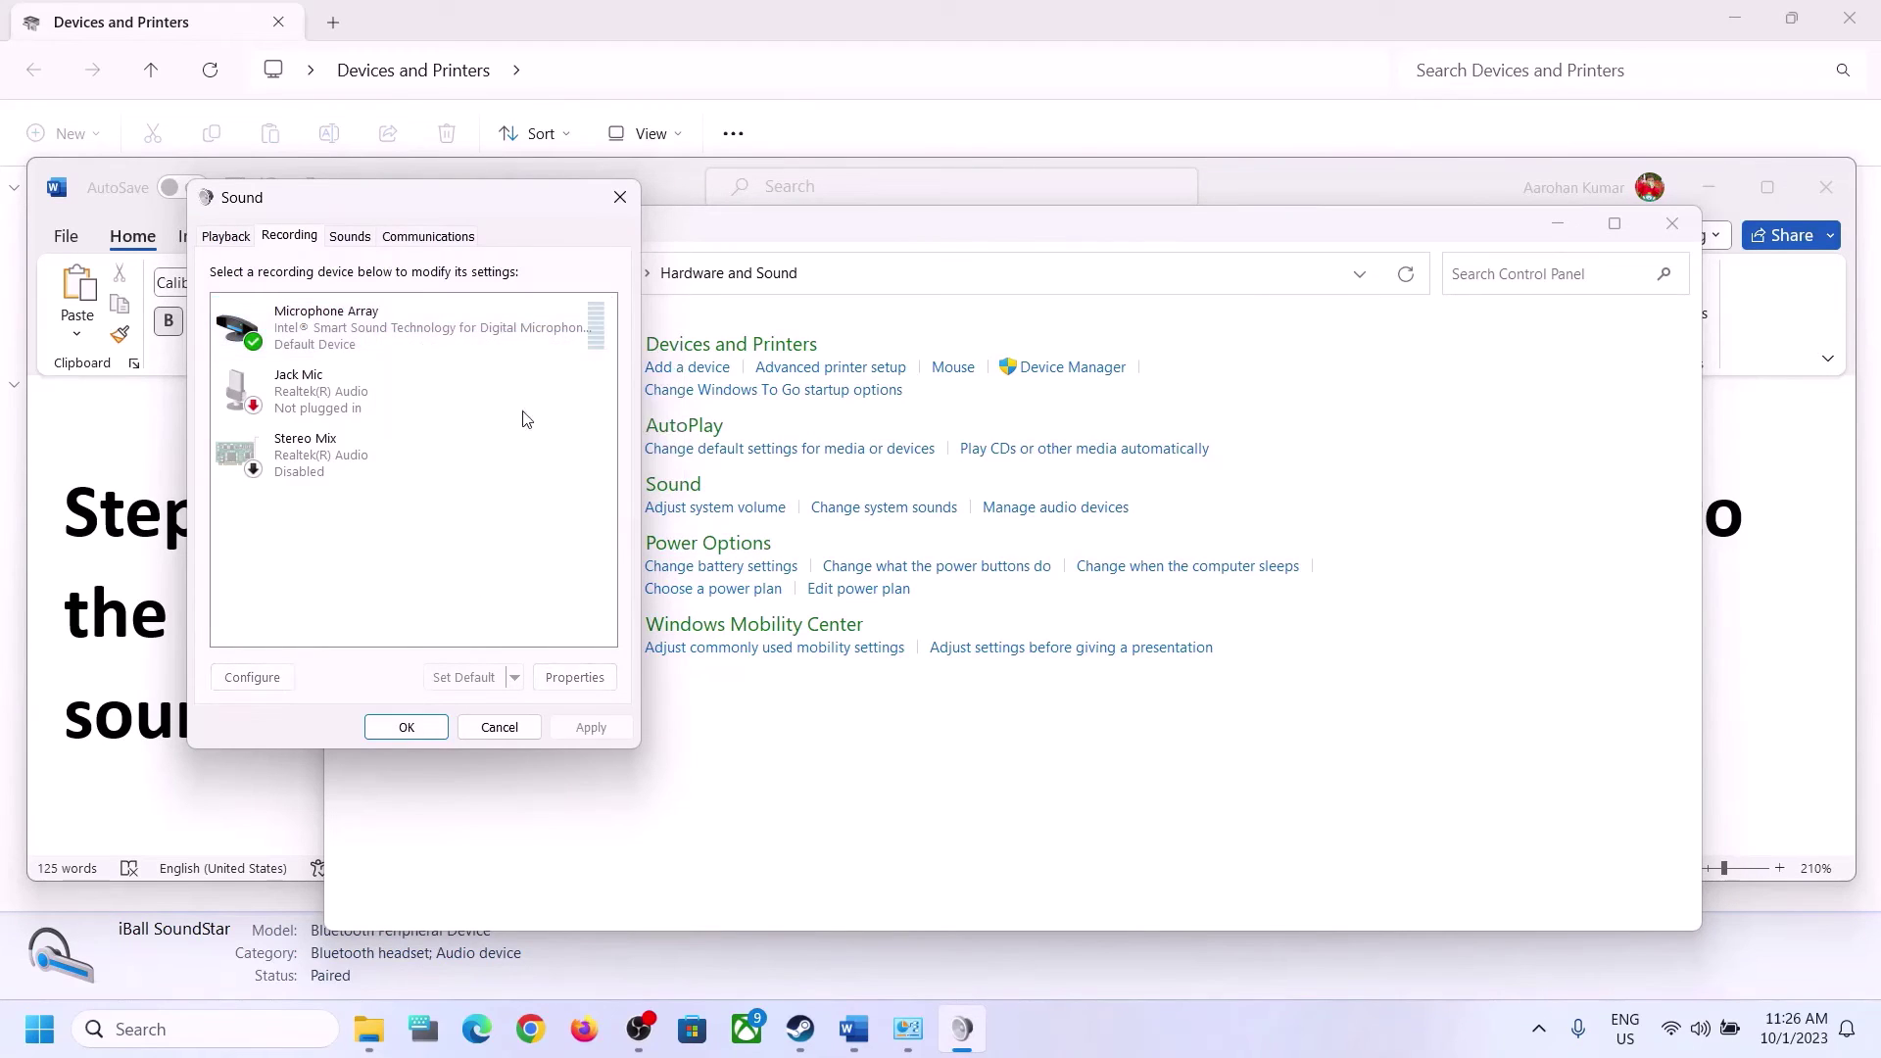